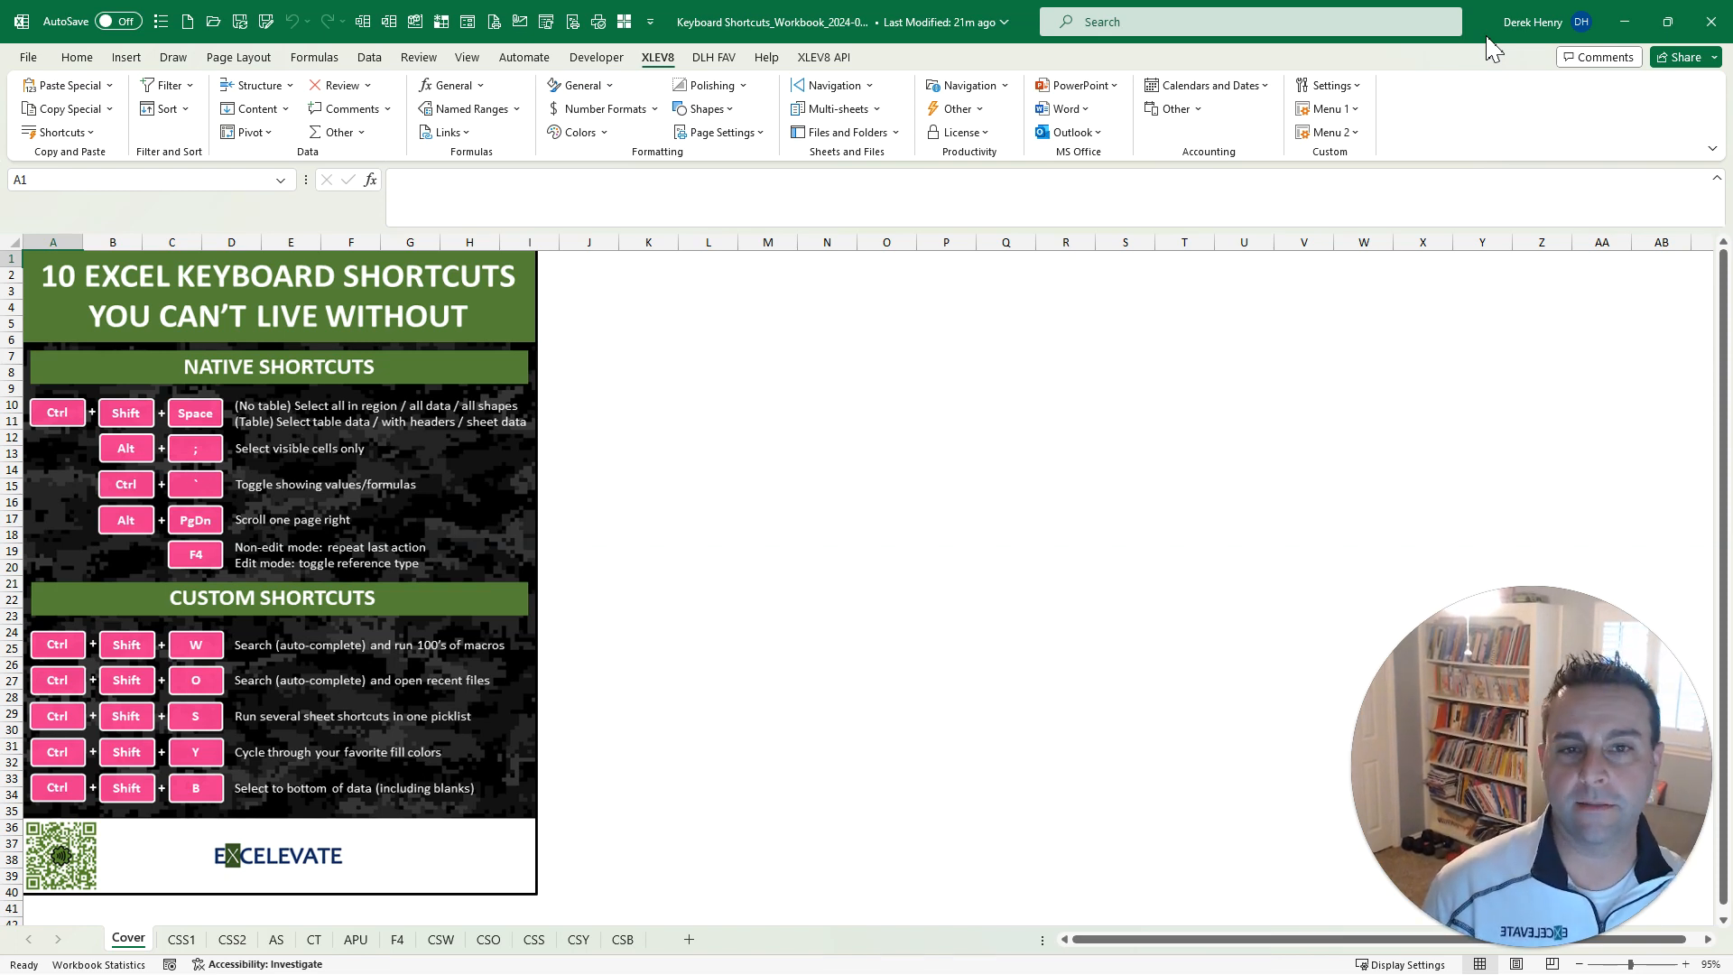
On the CSS1 sheet, select the data region around A2 and extend the selection to all the sheet's data
key(ctrl+Page_Down)
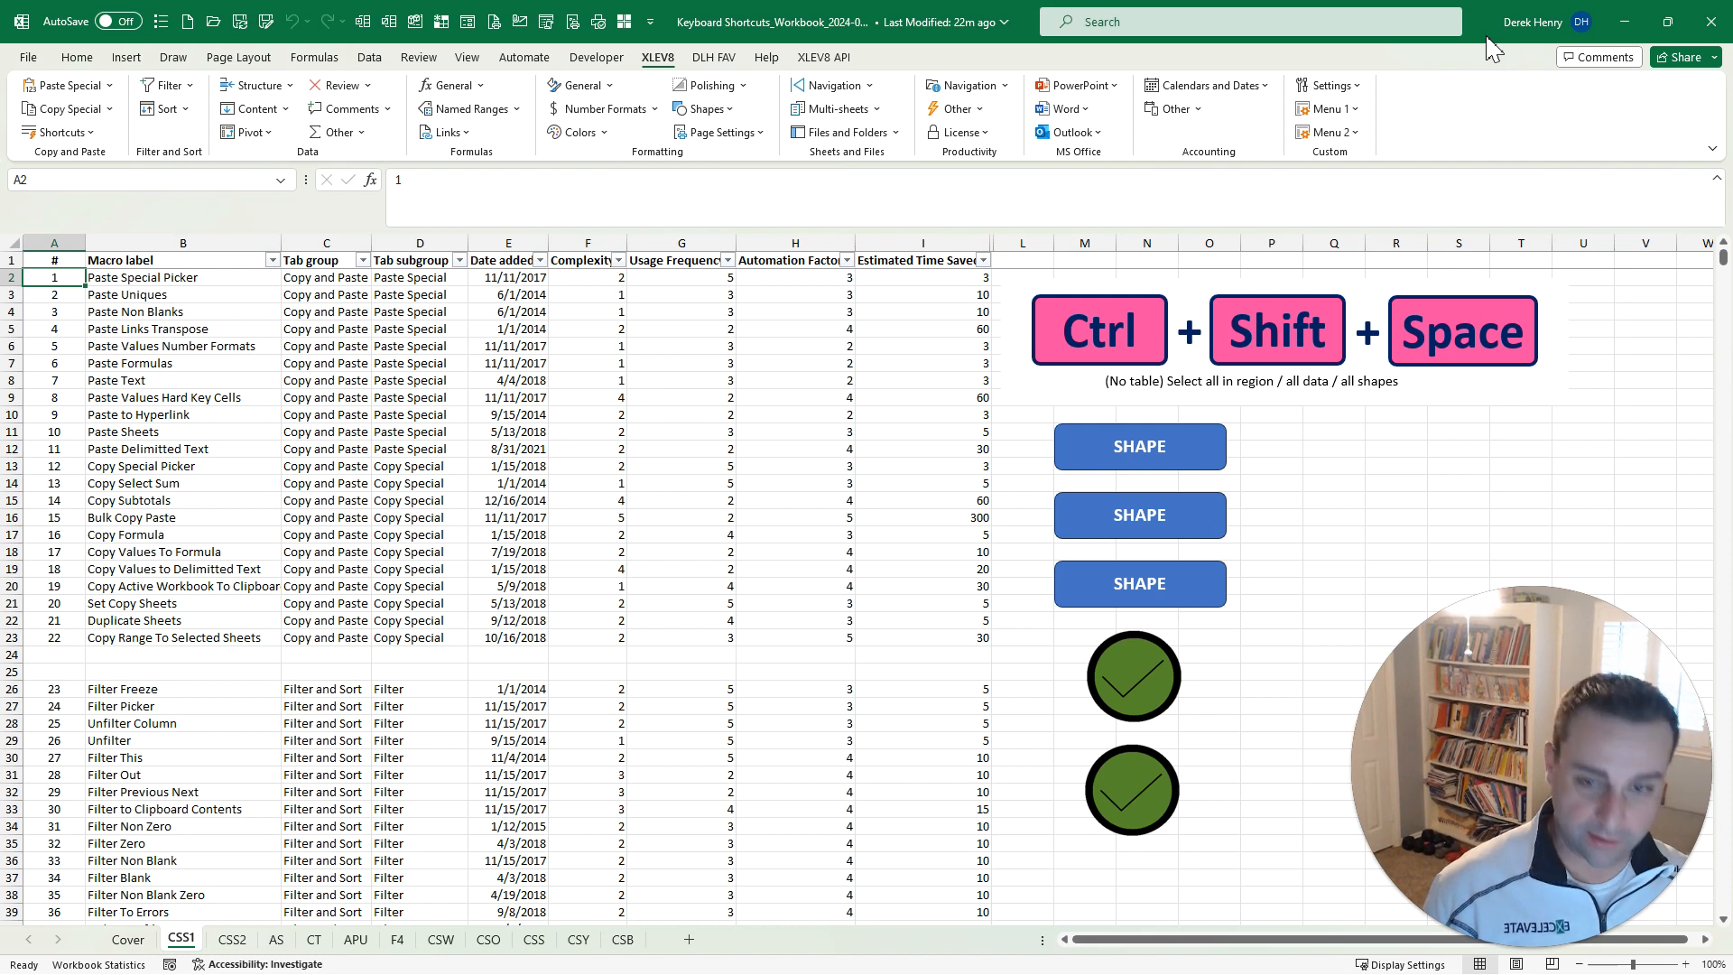
key(ctrl+shift+space)
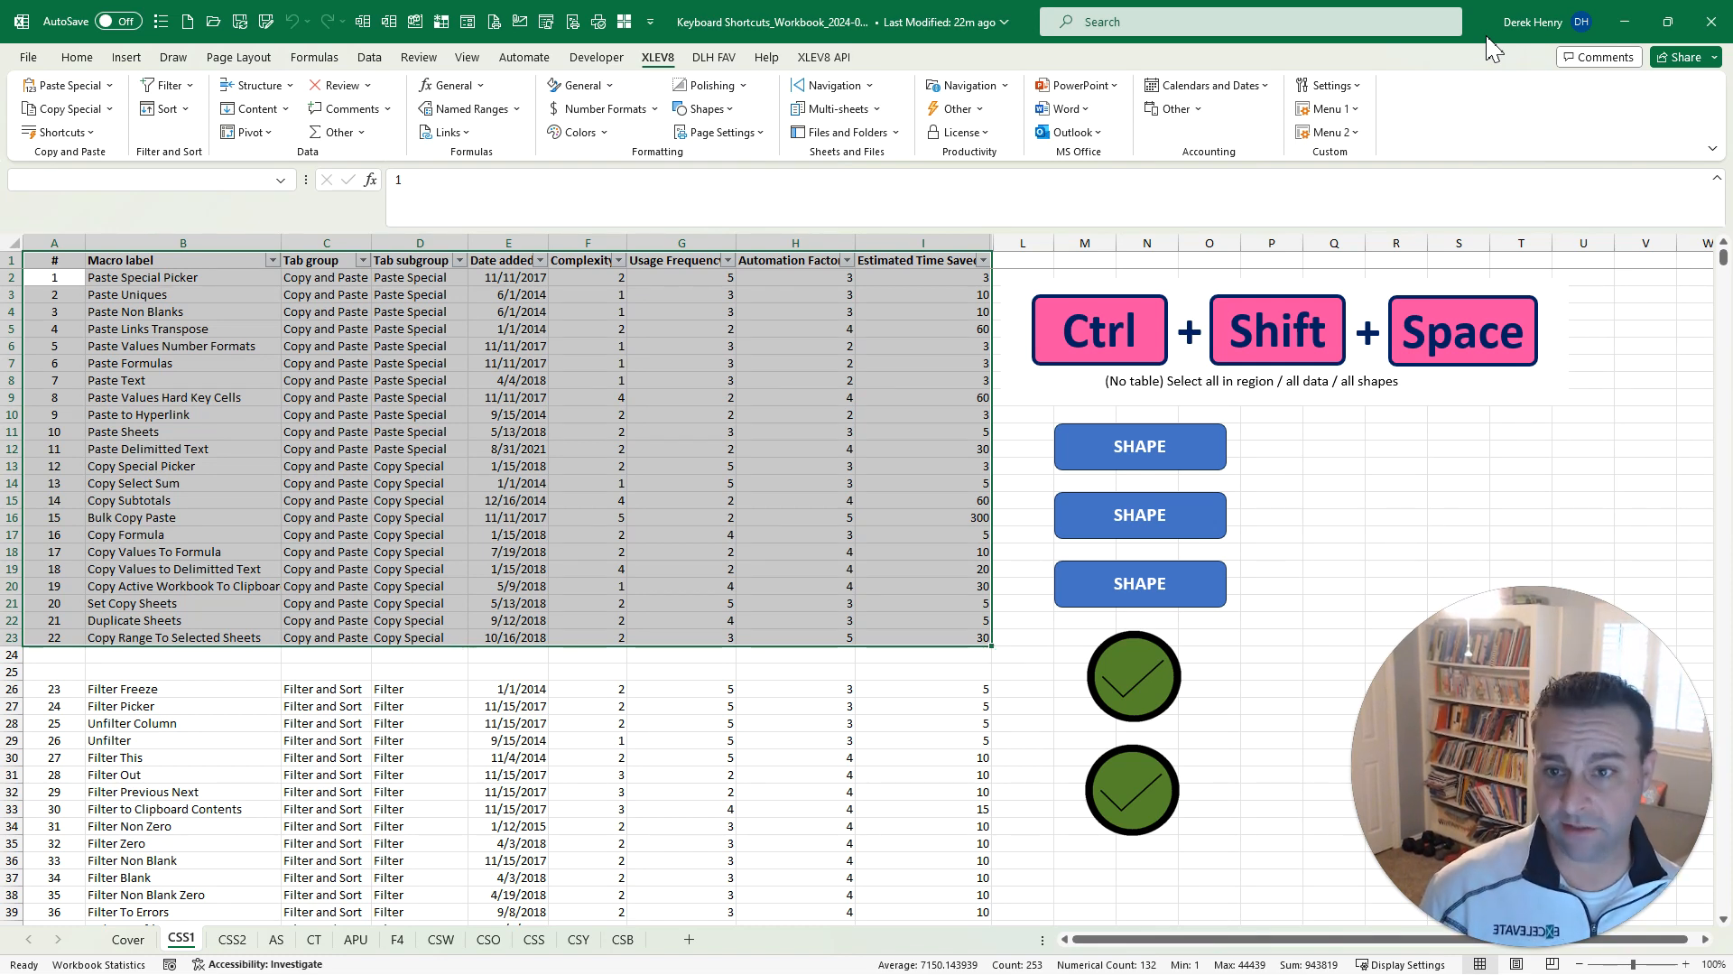
key(ctrl+shift+space)
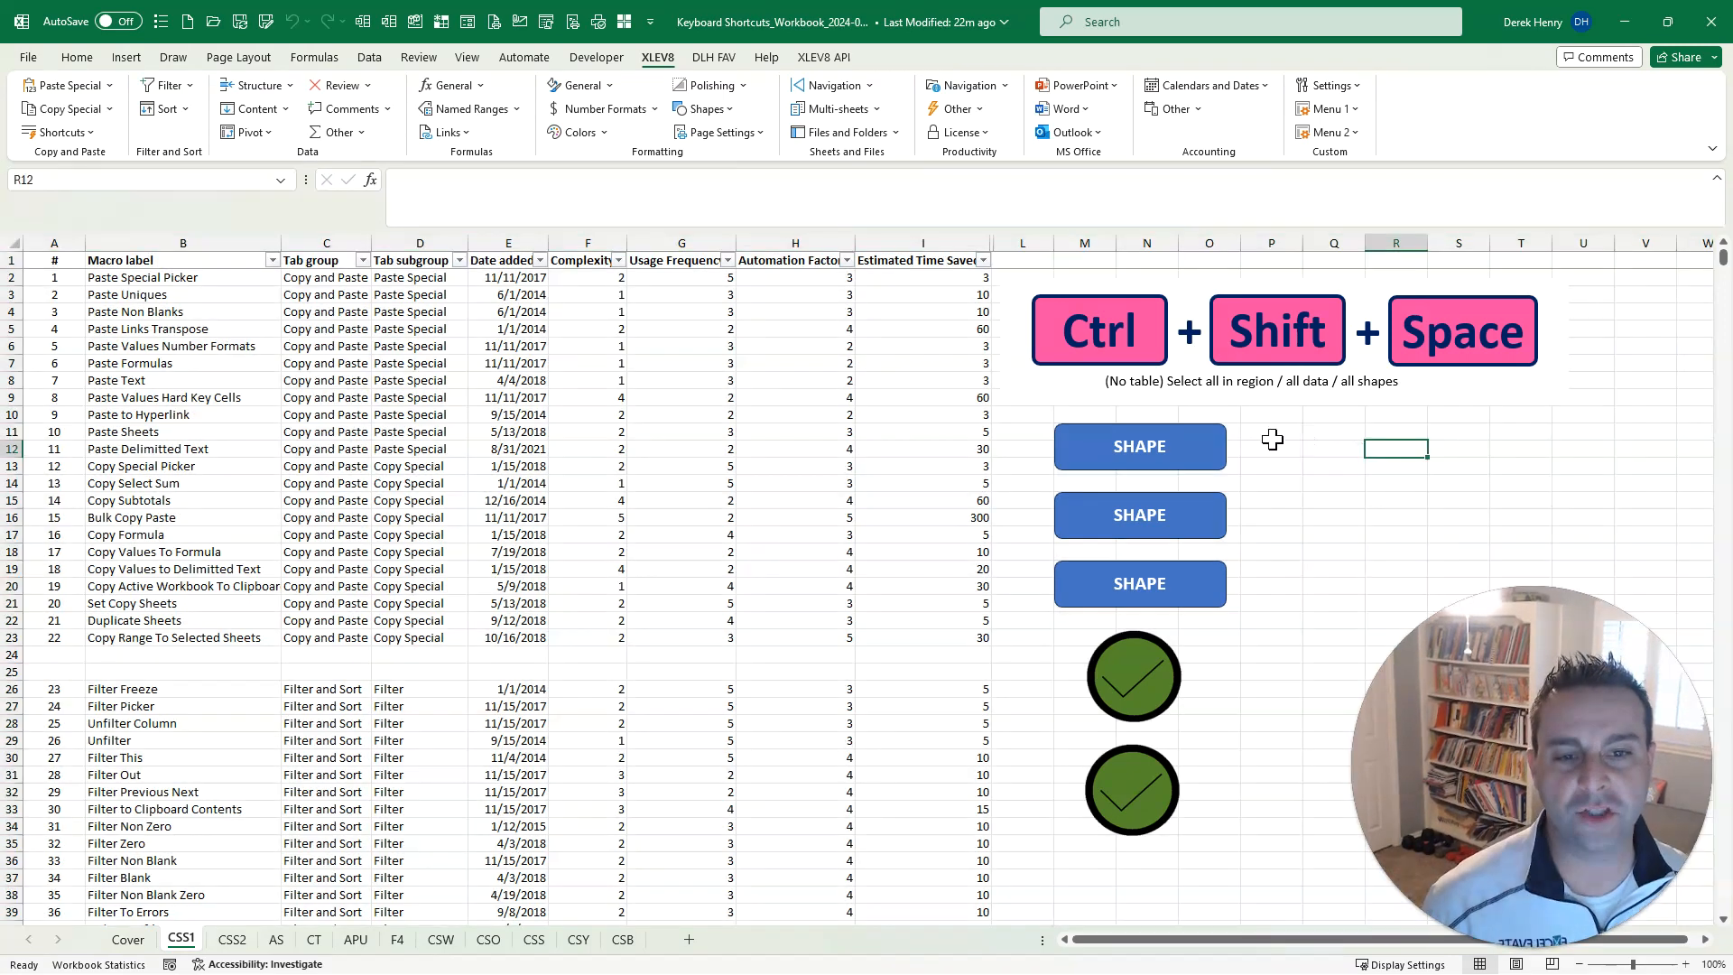
Select all shapes on the sheet, starting from the uppermost blue rectangle, and return to the data cells
click(1376, 452)
click(1225, 454)
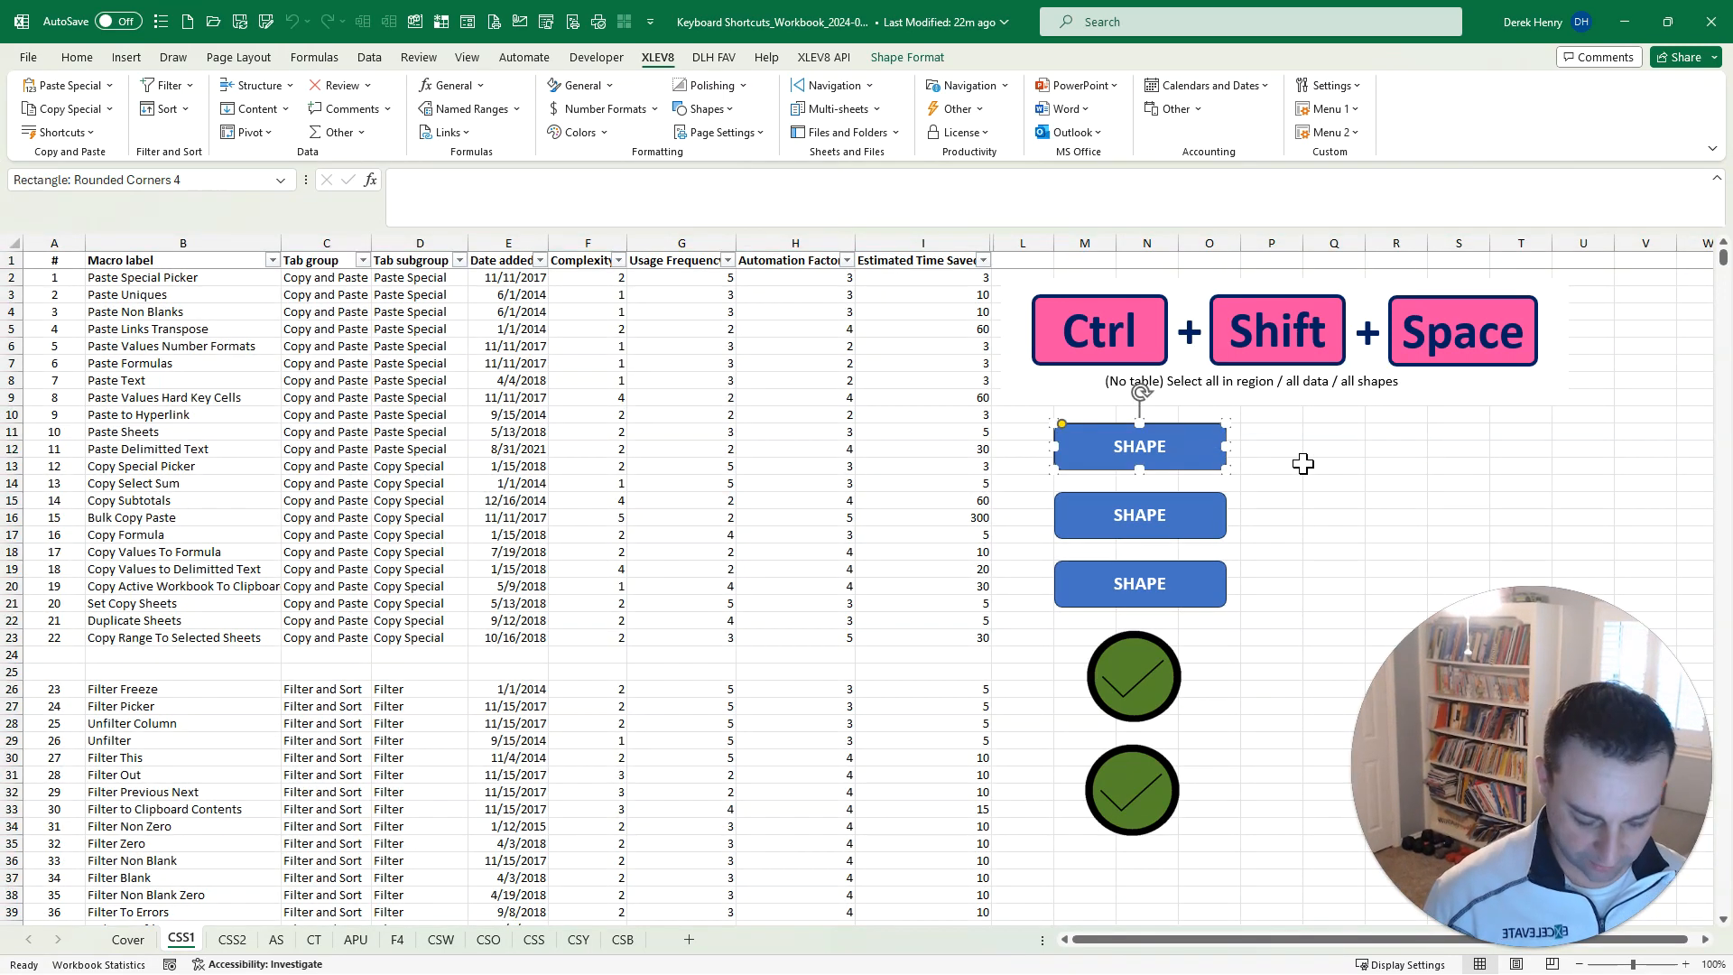
key(ctrl+shift+space)
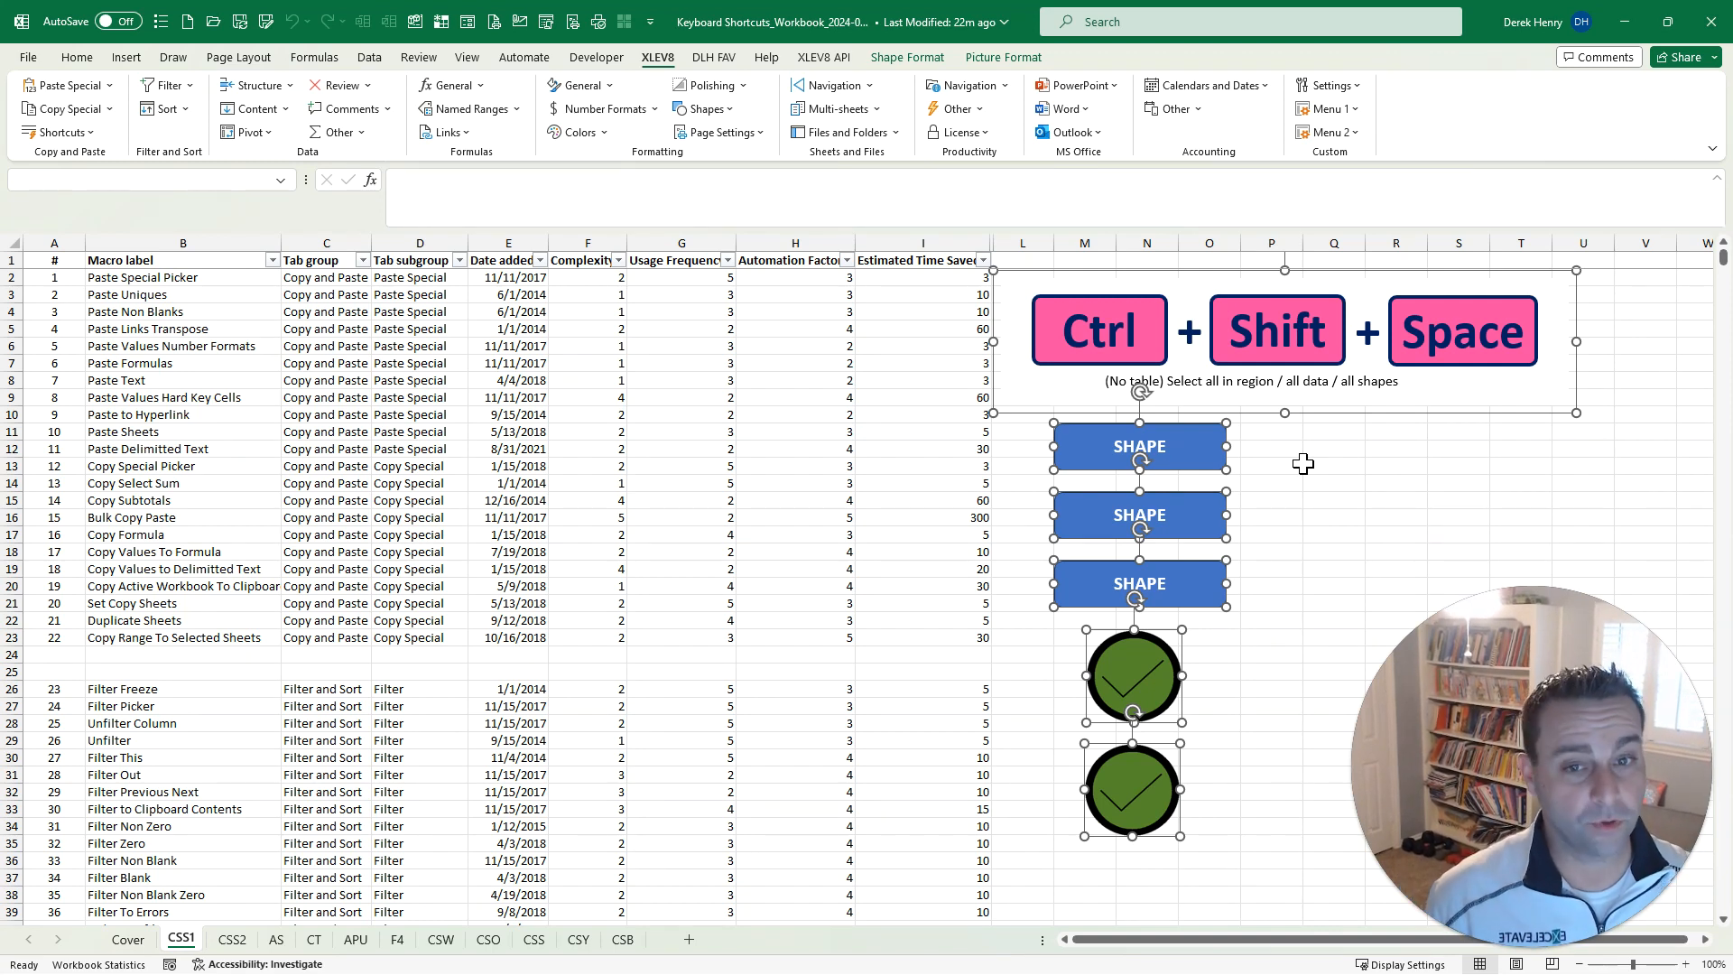
click(920, 482)
On the CSS2 sheet, select the table data, extend it to the headers and the entire sheet, and return to cell A2
key(ctrl+Page_Down)
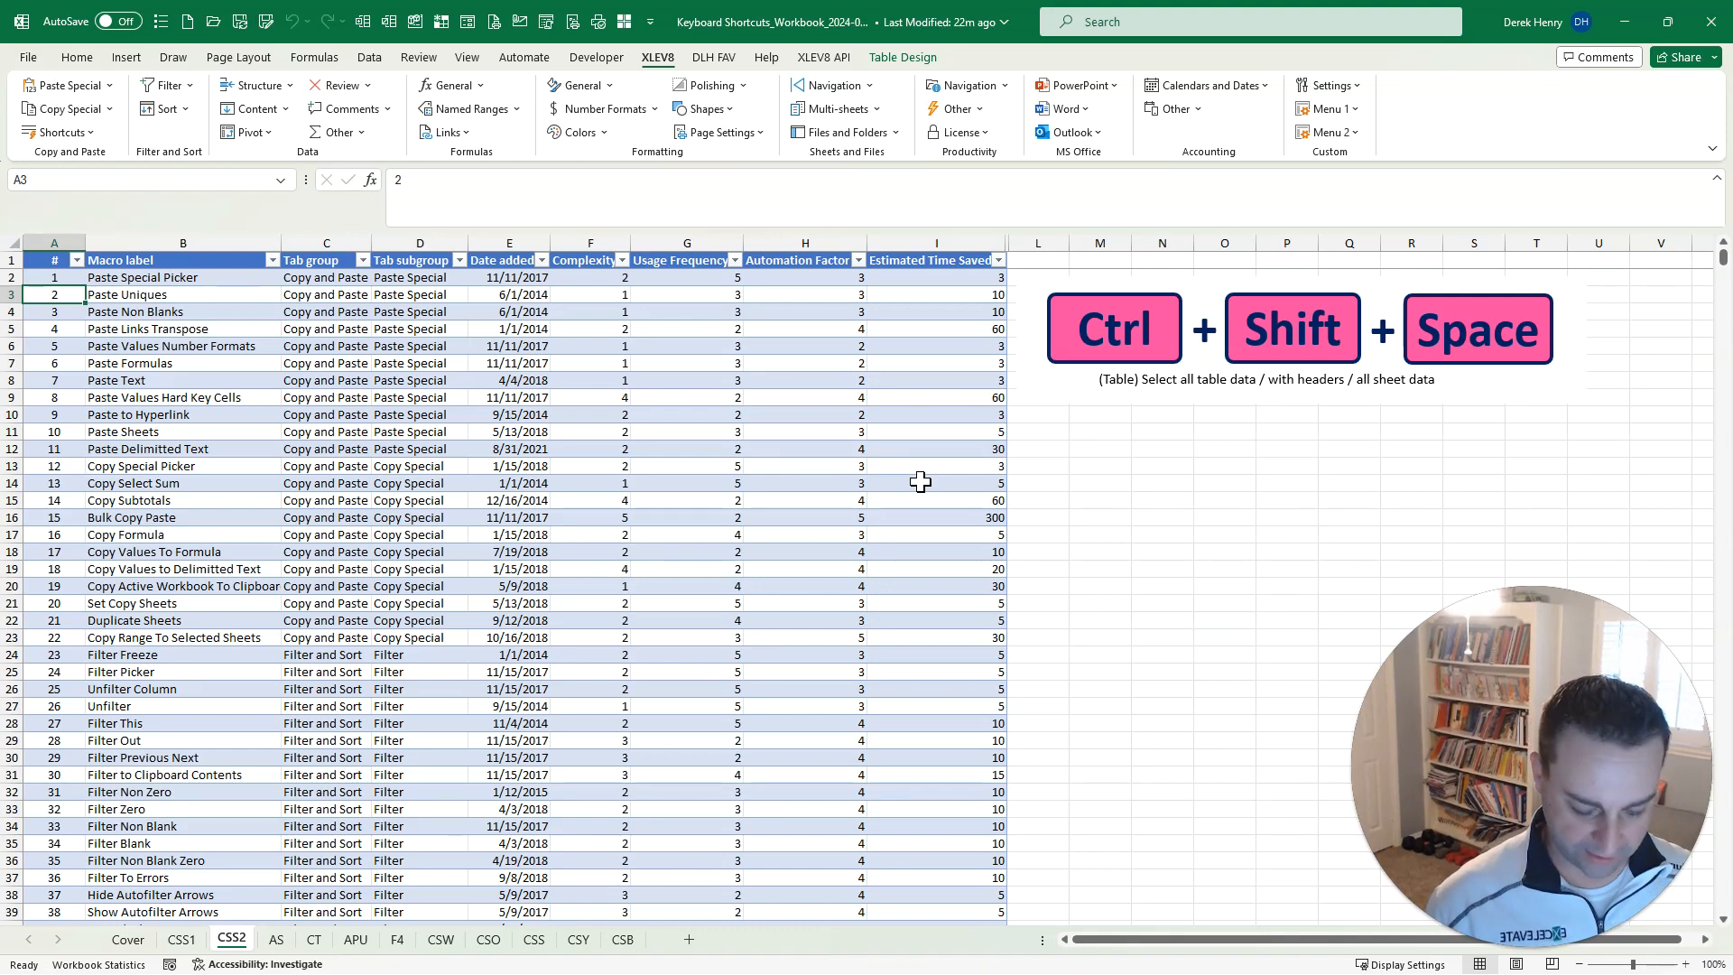
key(ctrl+shift+space)
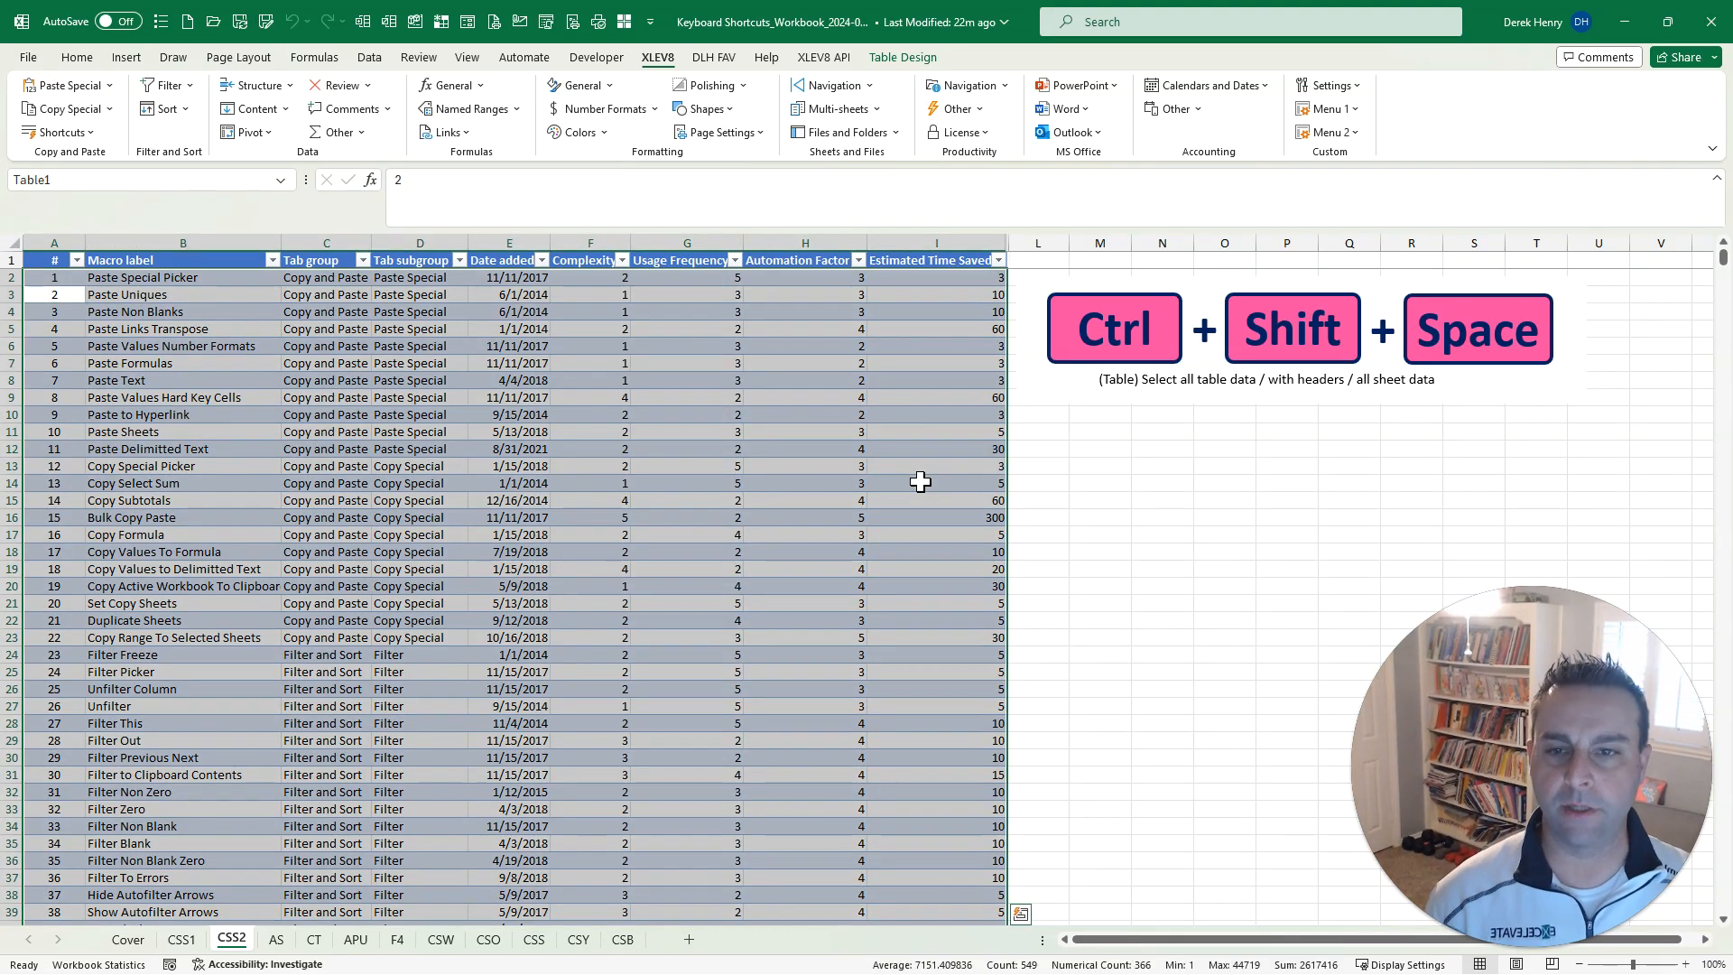
key(ctrl+shift+space)
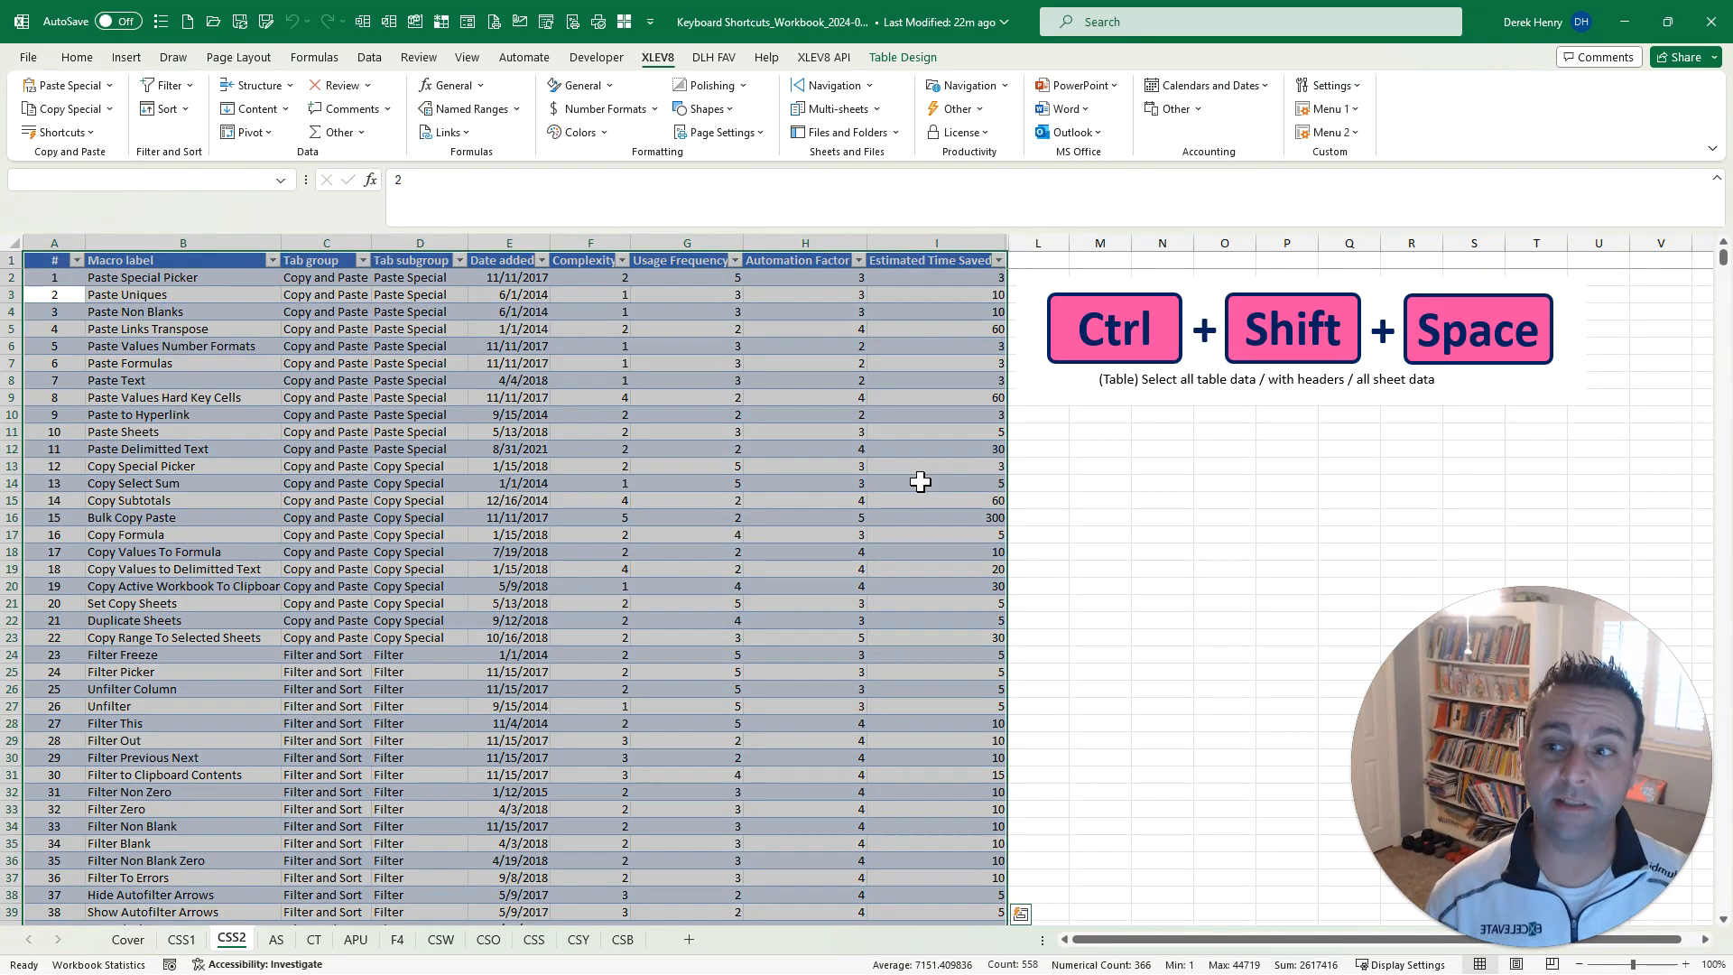
key(ctrl+shift+space)
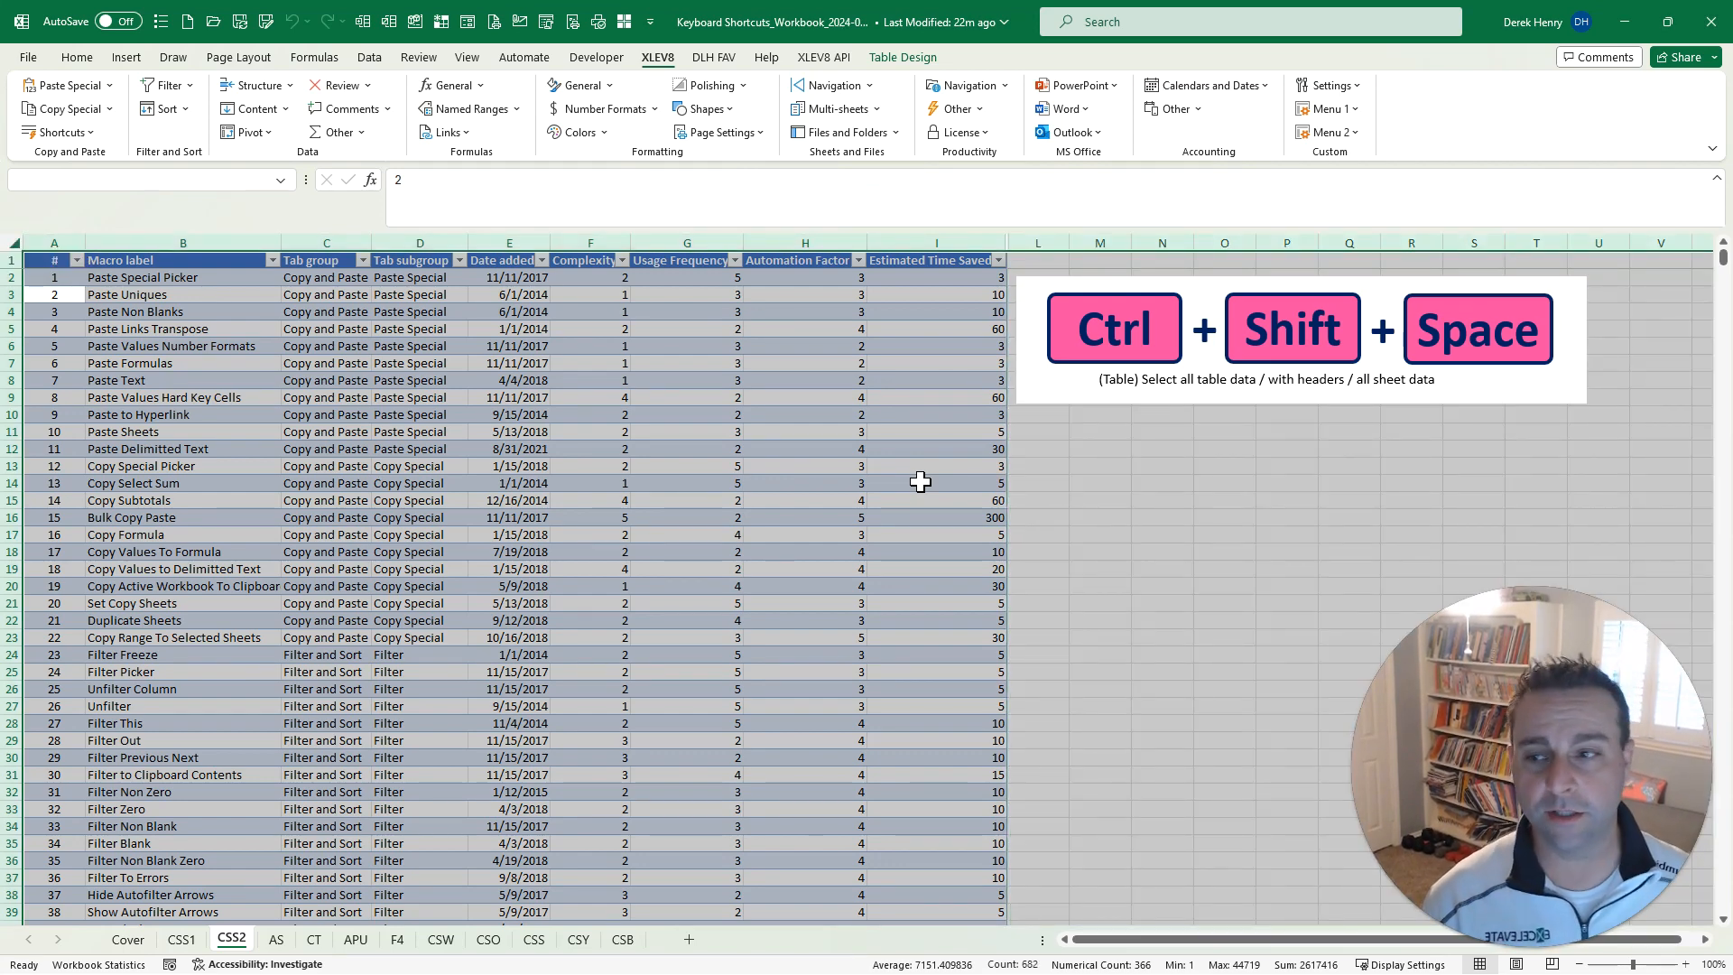
key(Up)
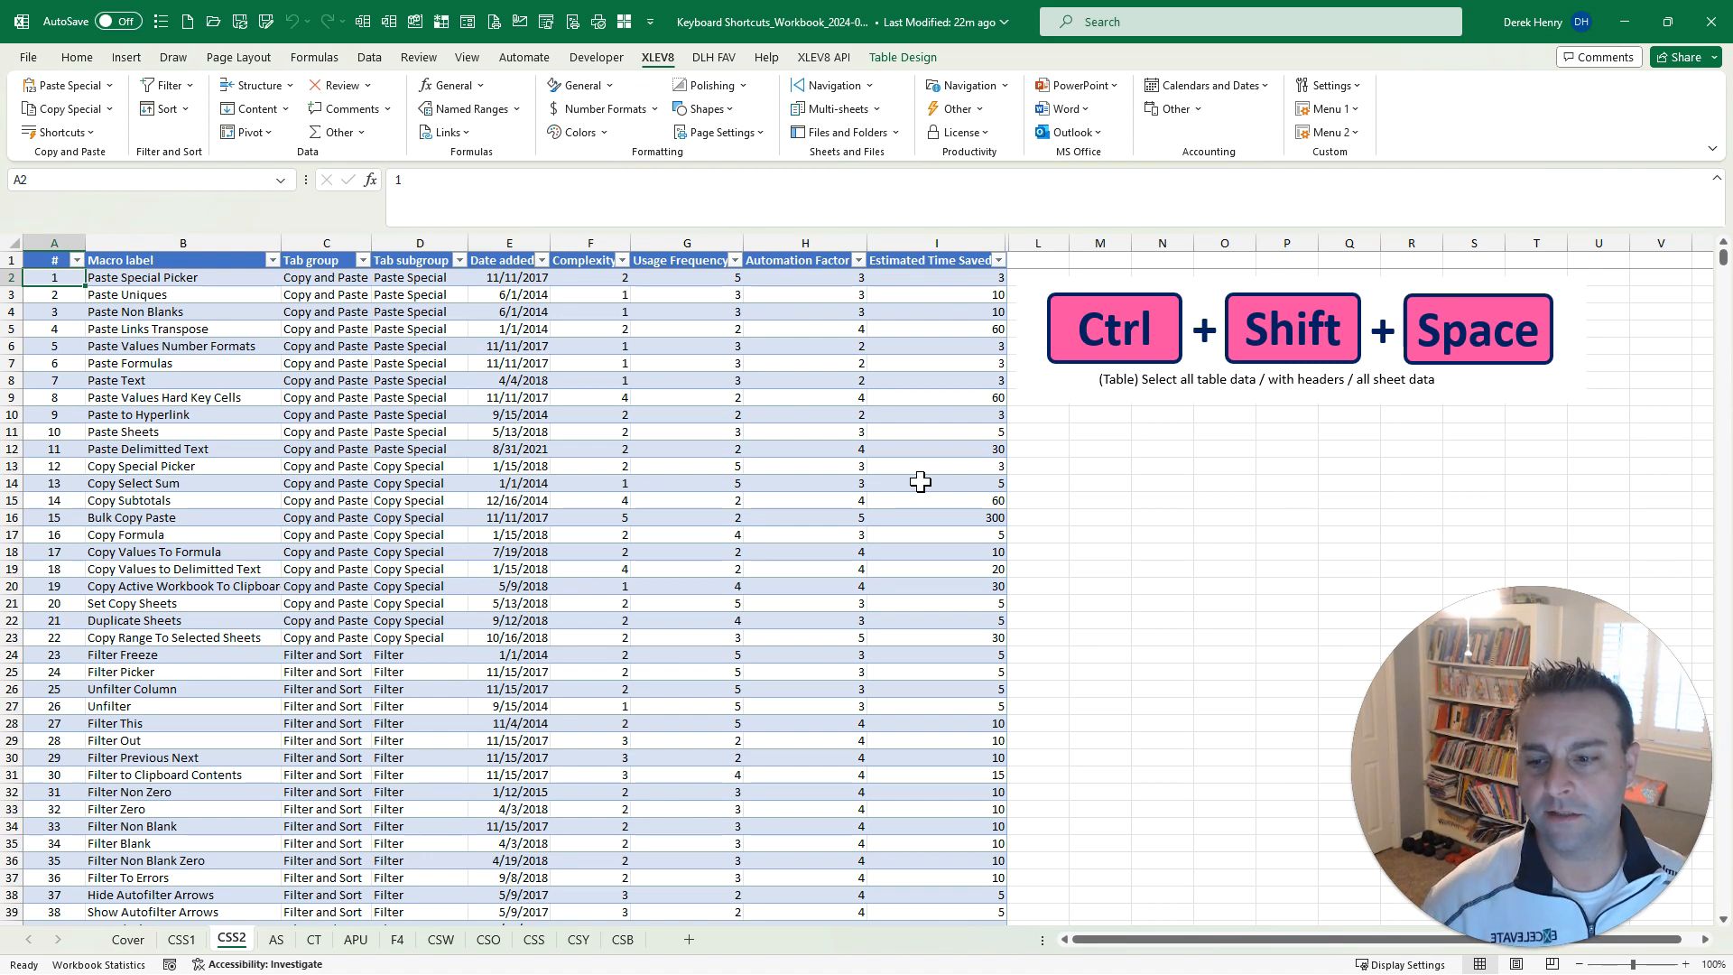
On the AS sheet, restrict the selection in the filtered Tab subgroup column to visible cells only
key(ctrl+Page_Down)
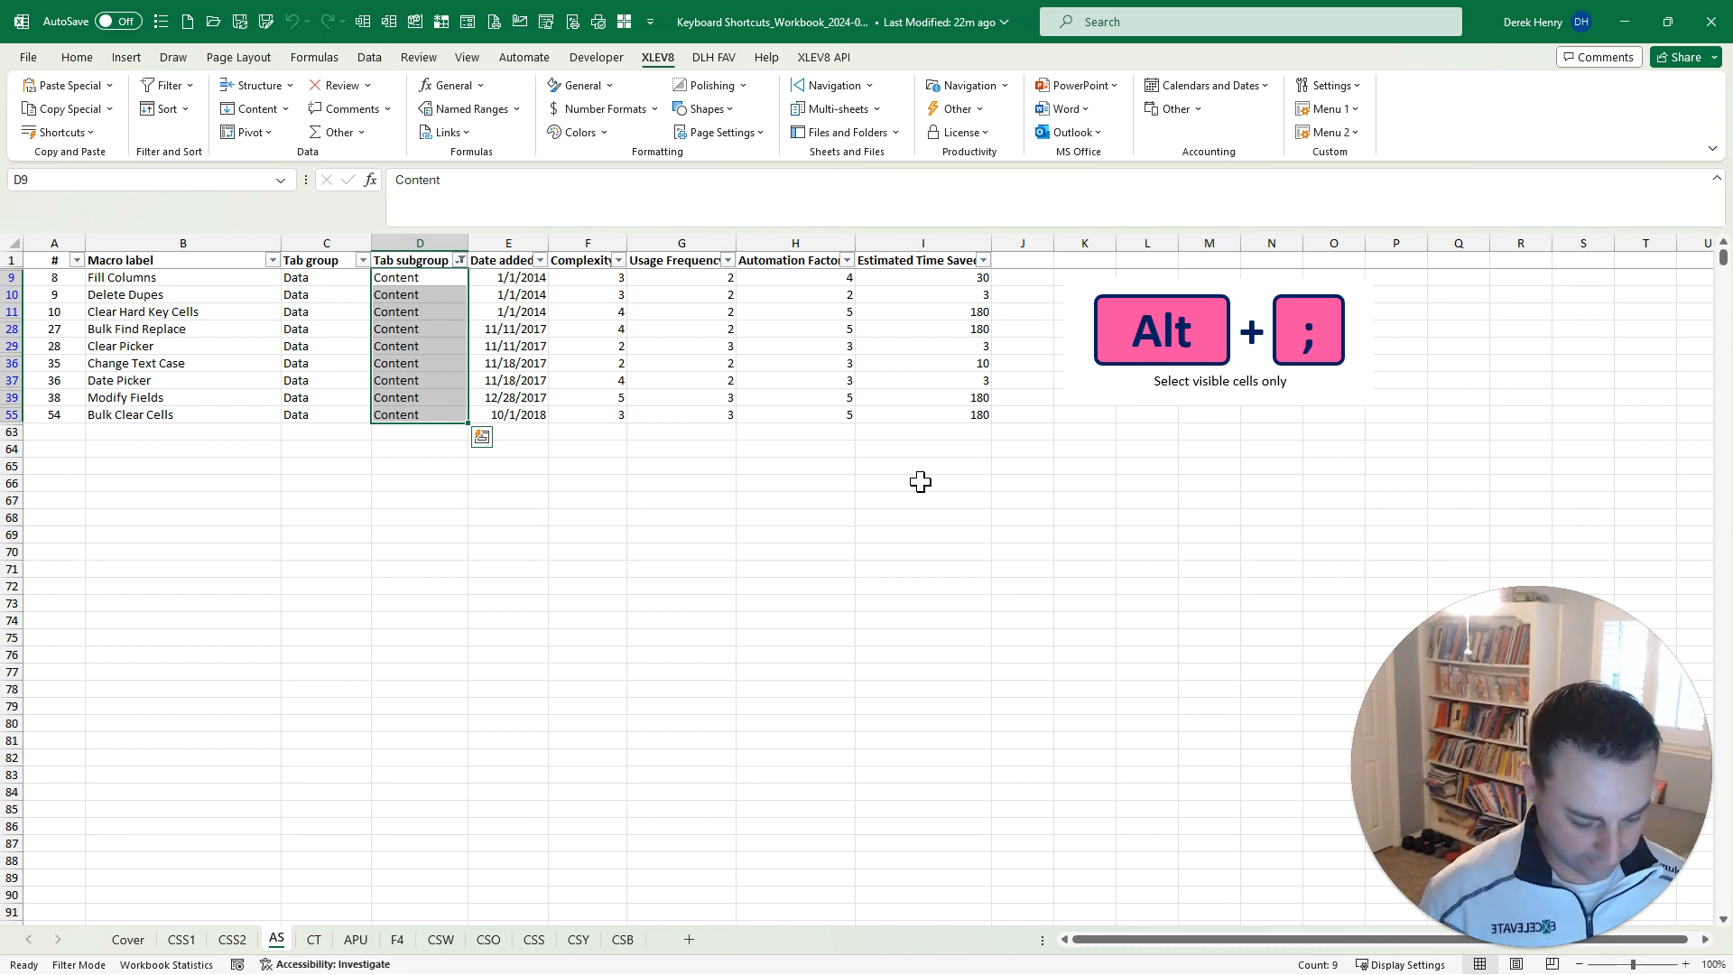
key(alt+semicolon)
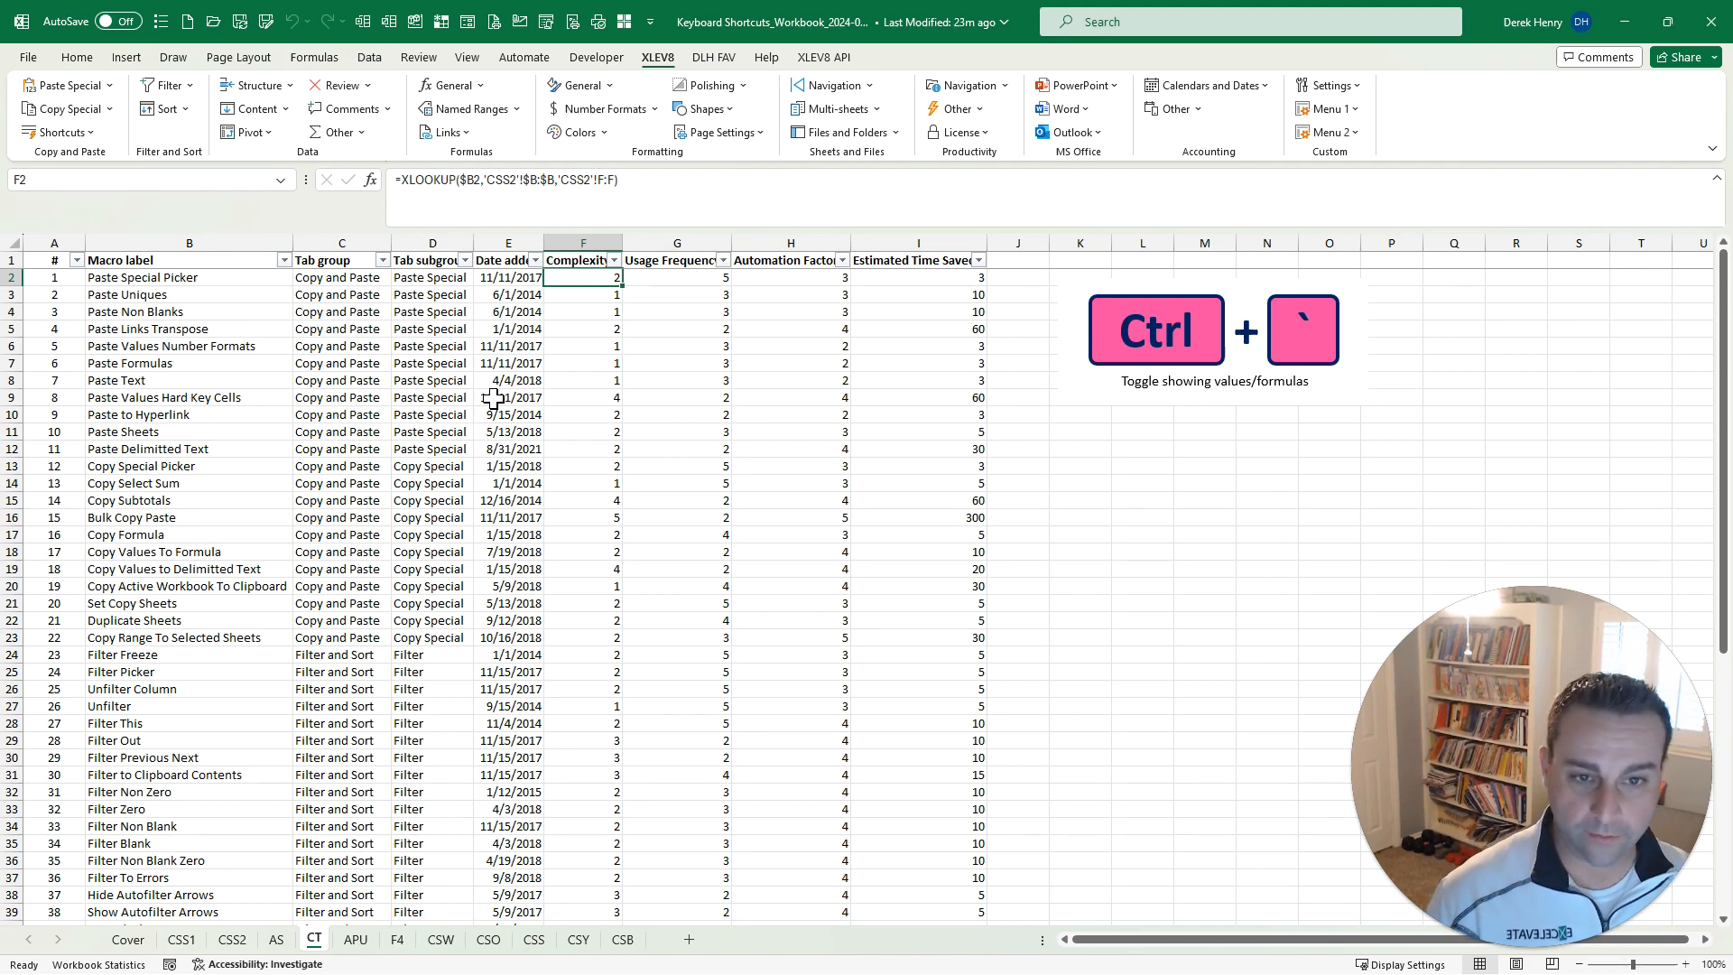
Show the formulas on the CT sheet in place of values, and switch back to the values
key(ctrl+grave)
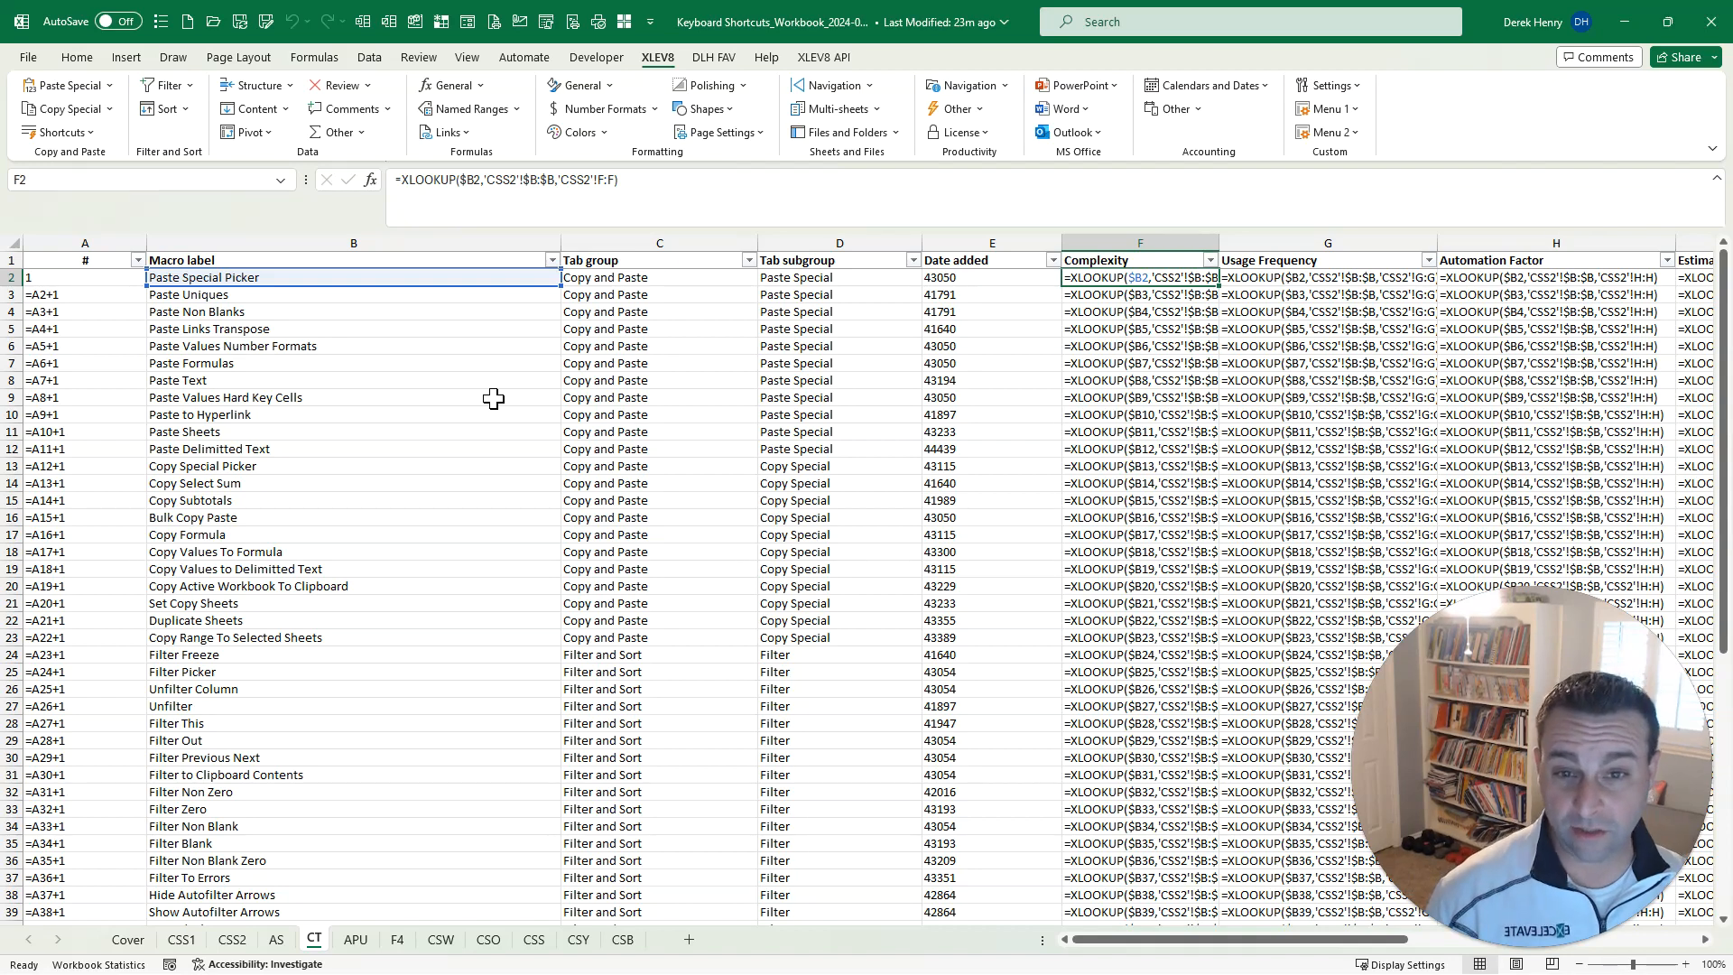
key(ctrl+grave)
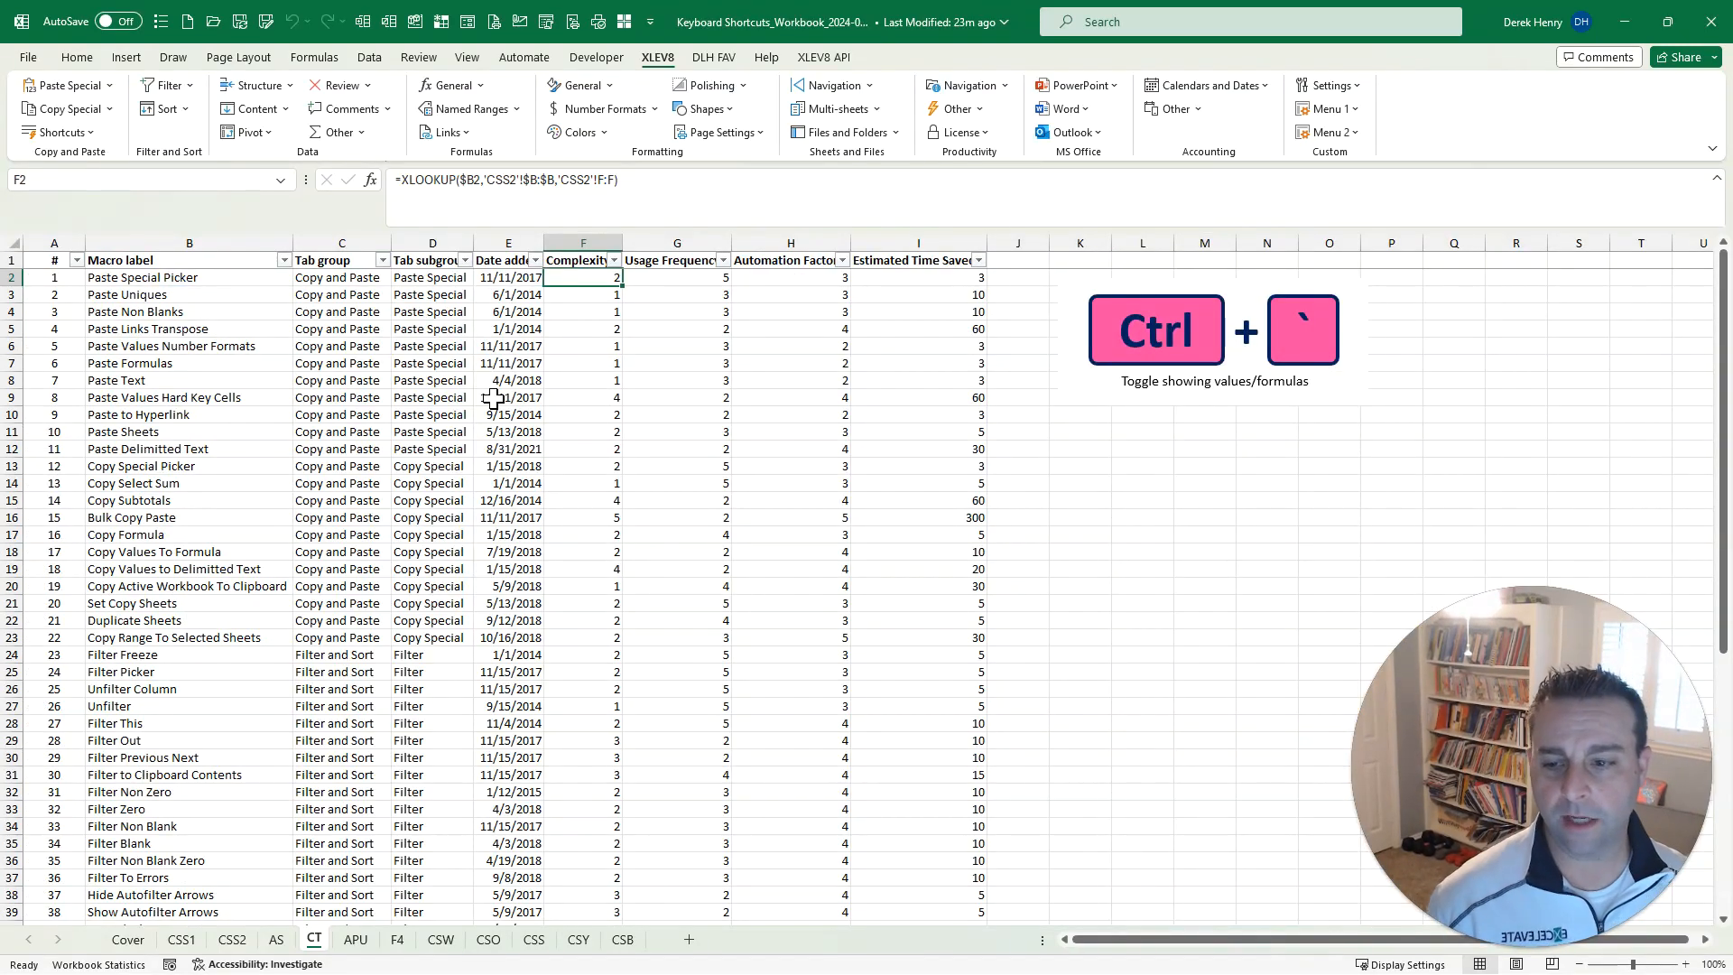
On the APU sheet, page four screens to the right and return to the first columns
key(ctrl+Page_Down)
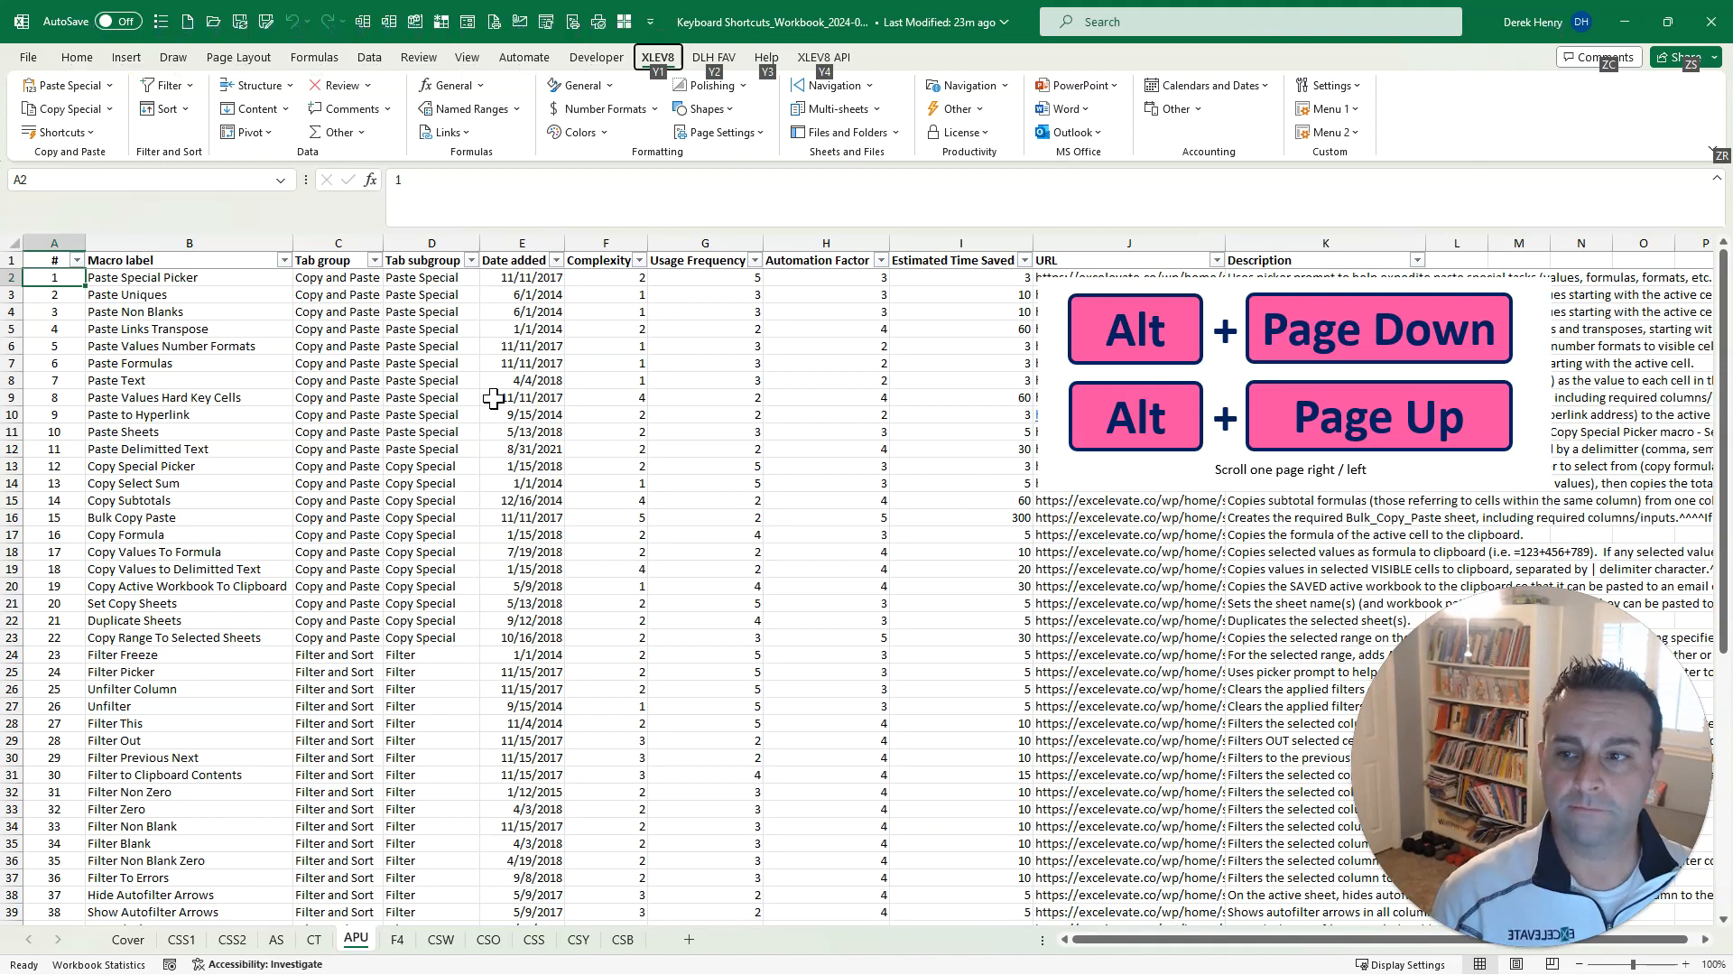
key(alt+Page_Down)
key(alt+Page_Down)
key(alt+Page_Down)
key(alt+Page_Down)
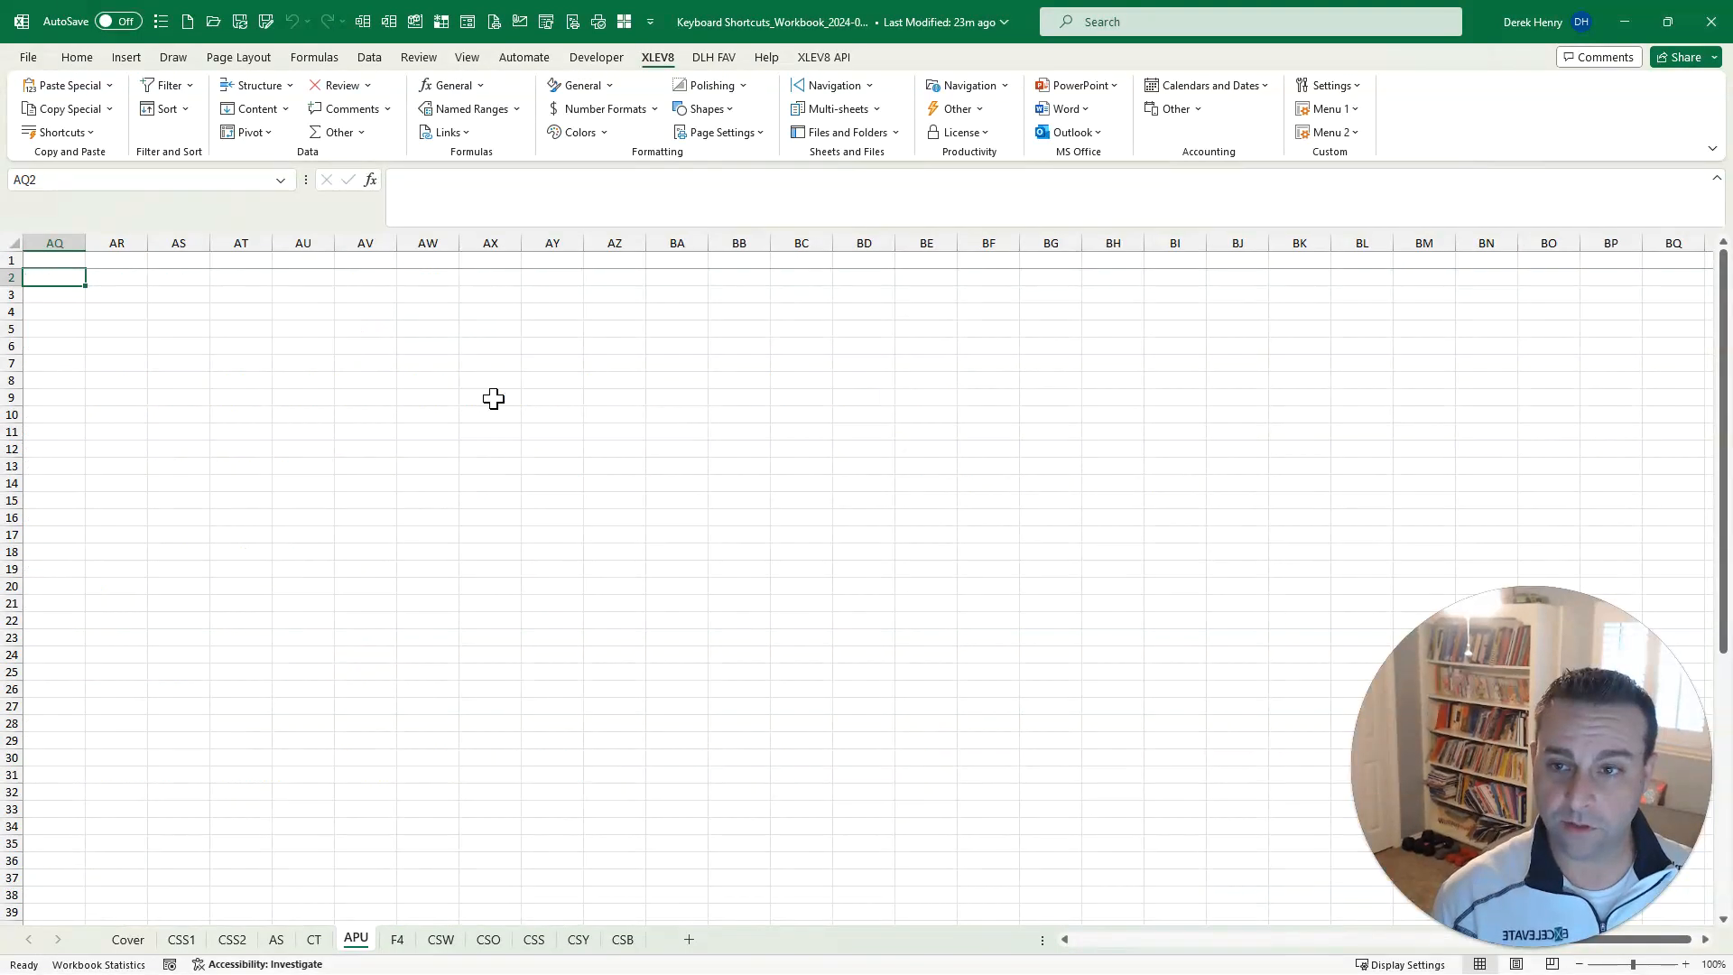
key(alt+Page_Up)
key(alt+Page_Up)
key(alt+Page_Up)
key(alt+Page_Up)
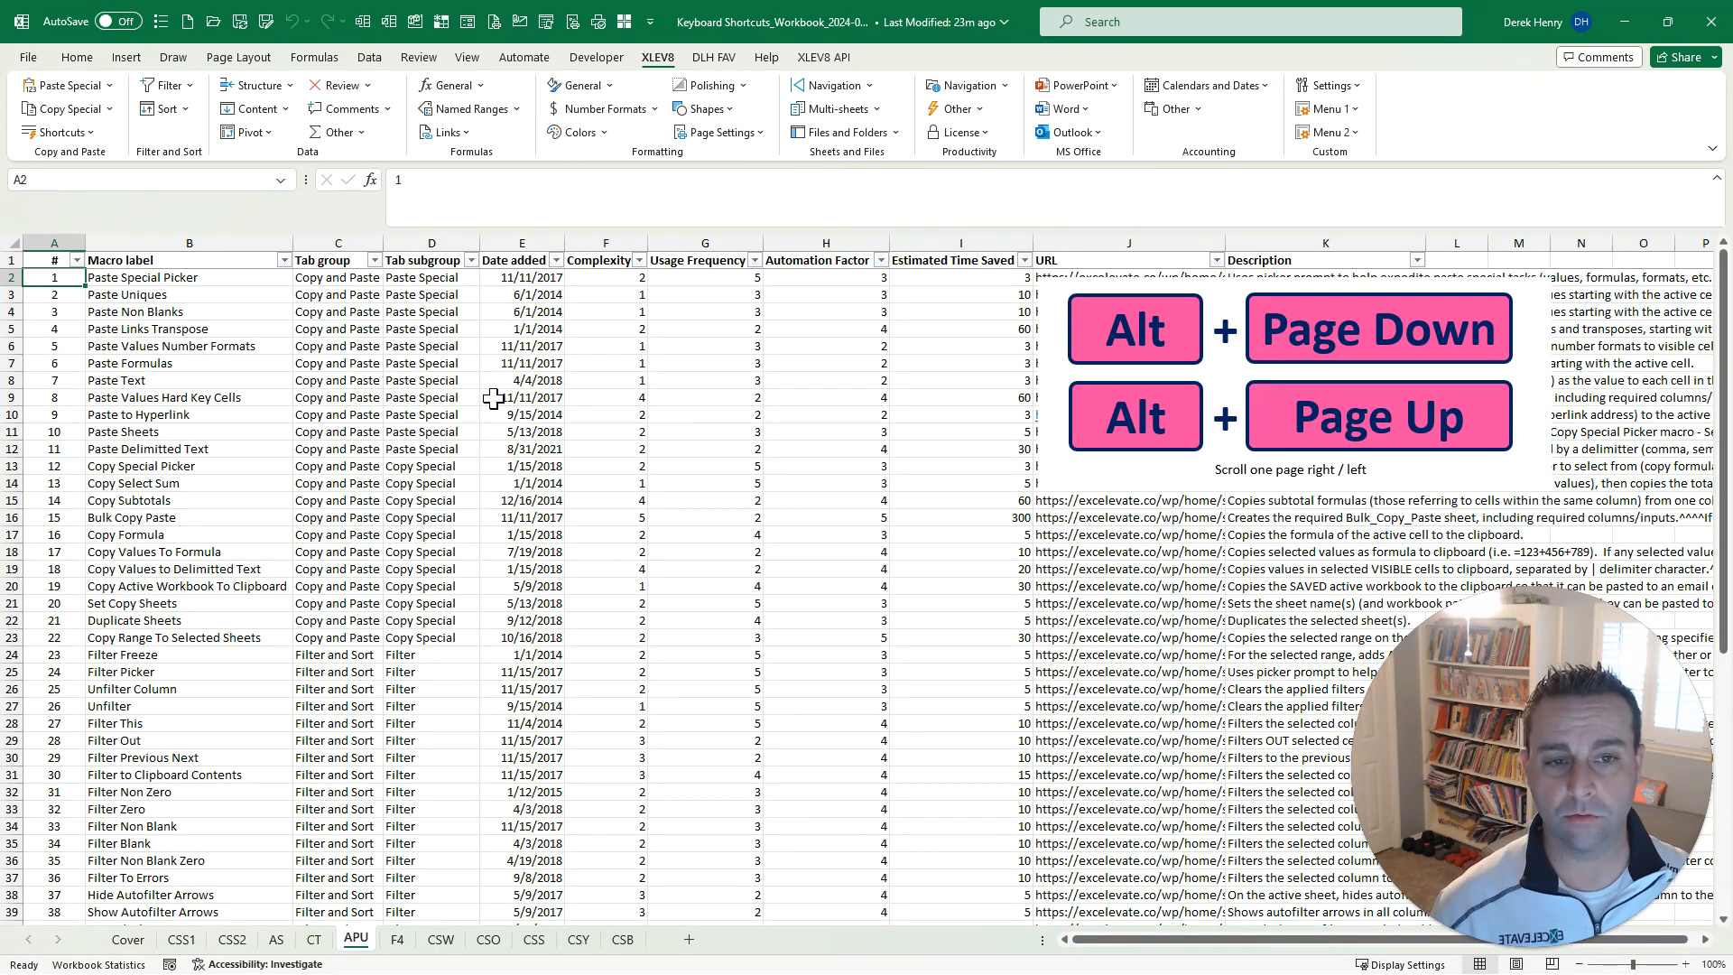
On the F4 sheet, fill cell F2 yellow and repeat the fill on F6
key(ctrl+Page_Down)
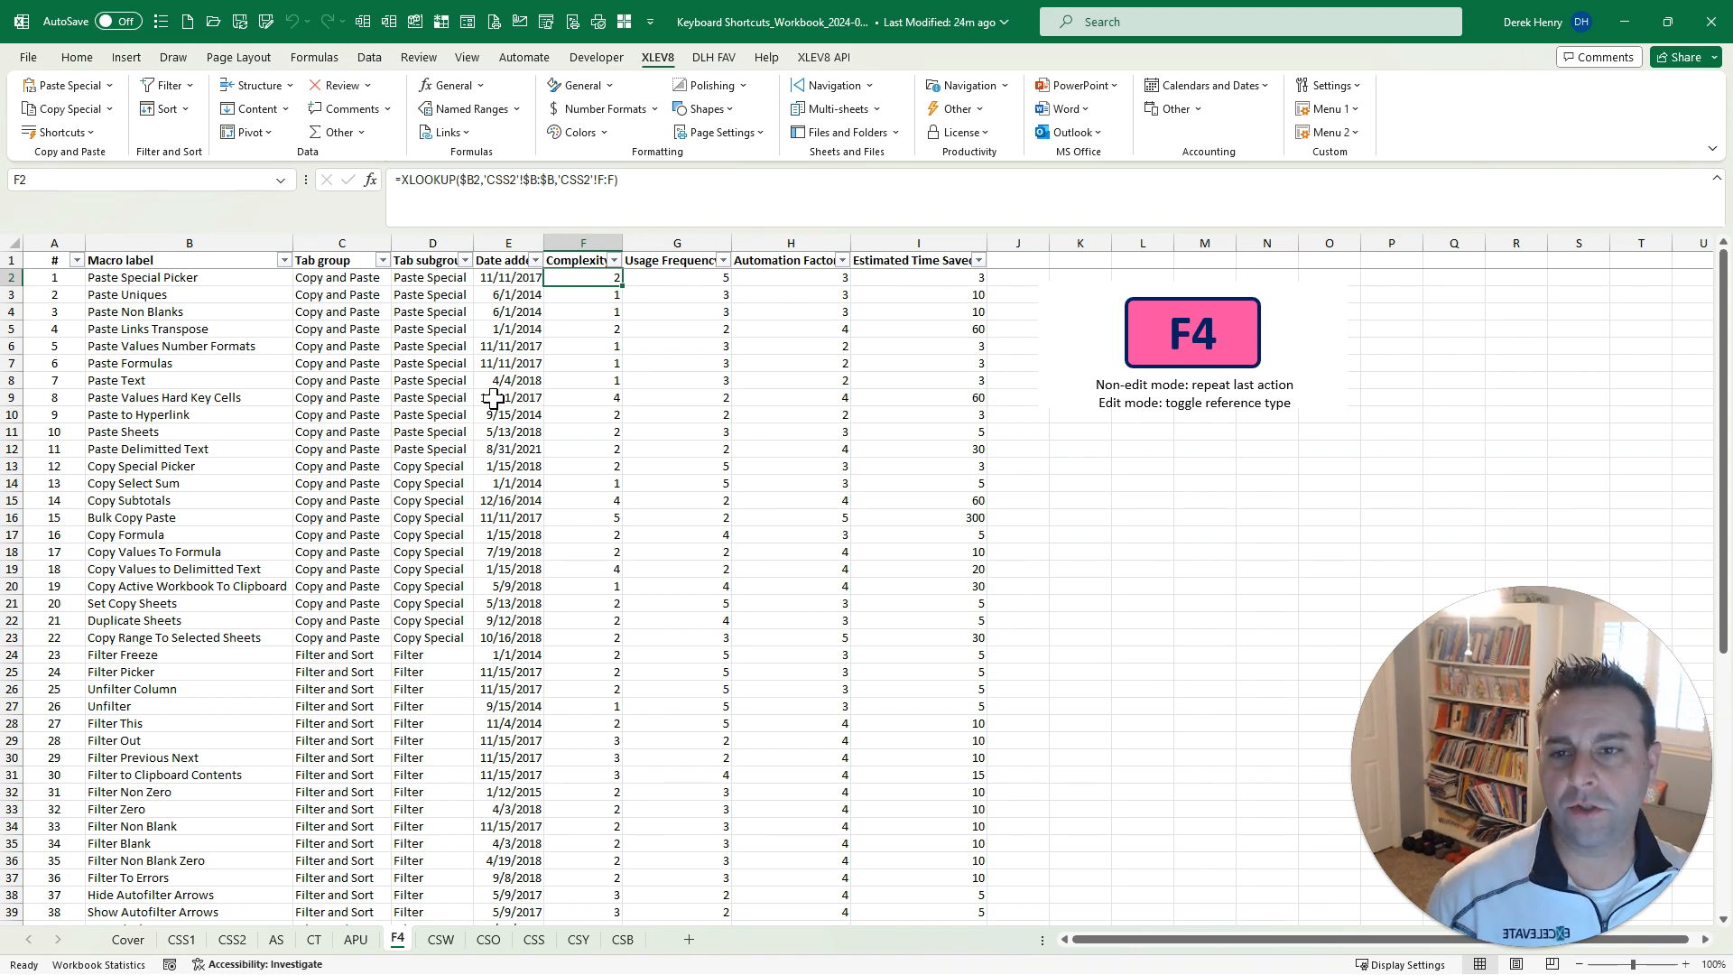
key(ctrl+shift+y)
key(Down)
key(Down)
key(Down)
key(Down)
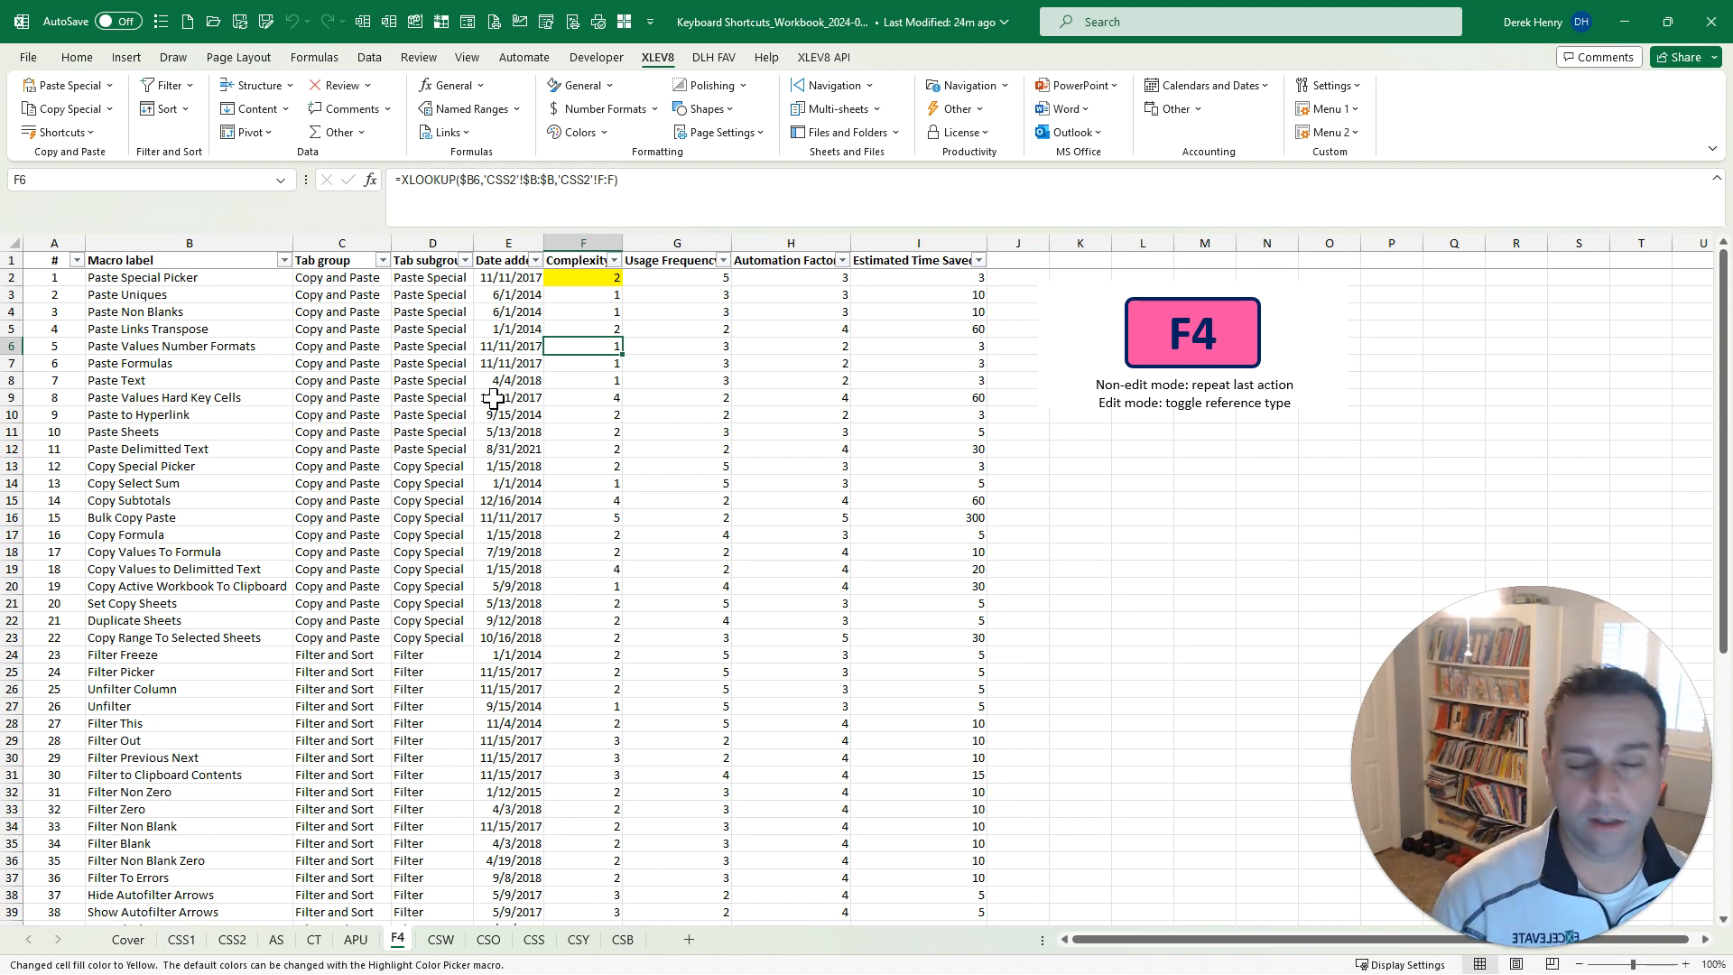
key(F4)
Repeat the yellow fill on cells F9, F13 and F17 in the Complexity column
key(Down)
key(Down)
key(Down)
key(F4)
key(Down)
key(Down)
key(Down)
key(Down)
key(F4)
key(Down)
key(Down)
key(Down)
key(Down)
key(F4)
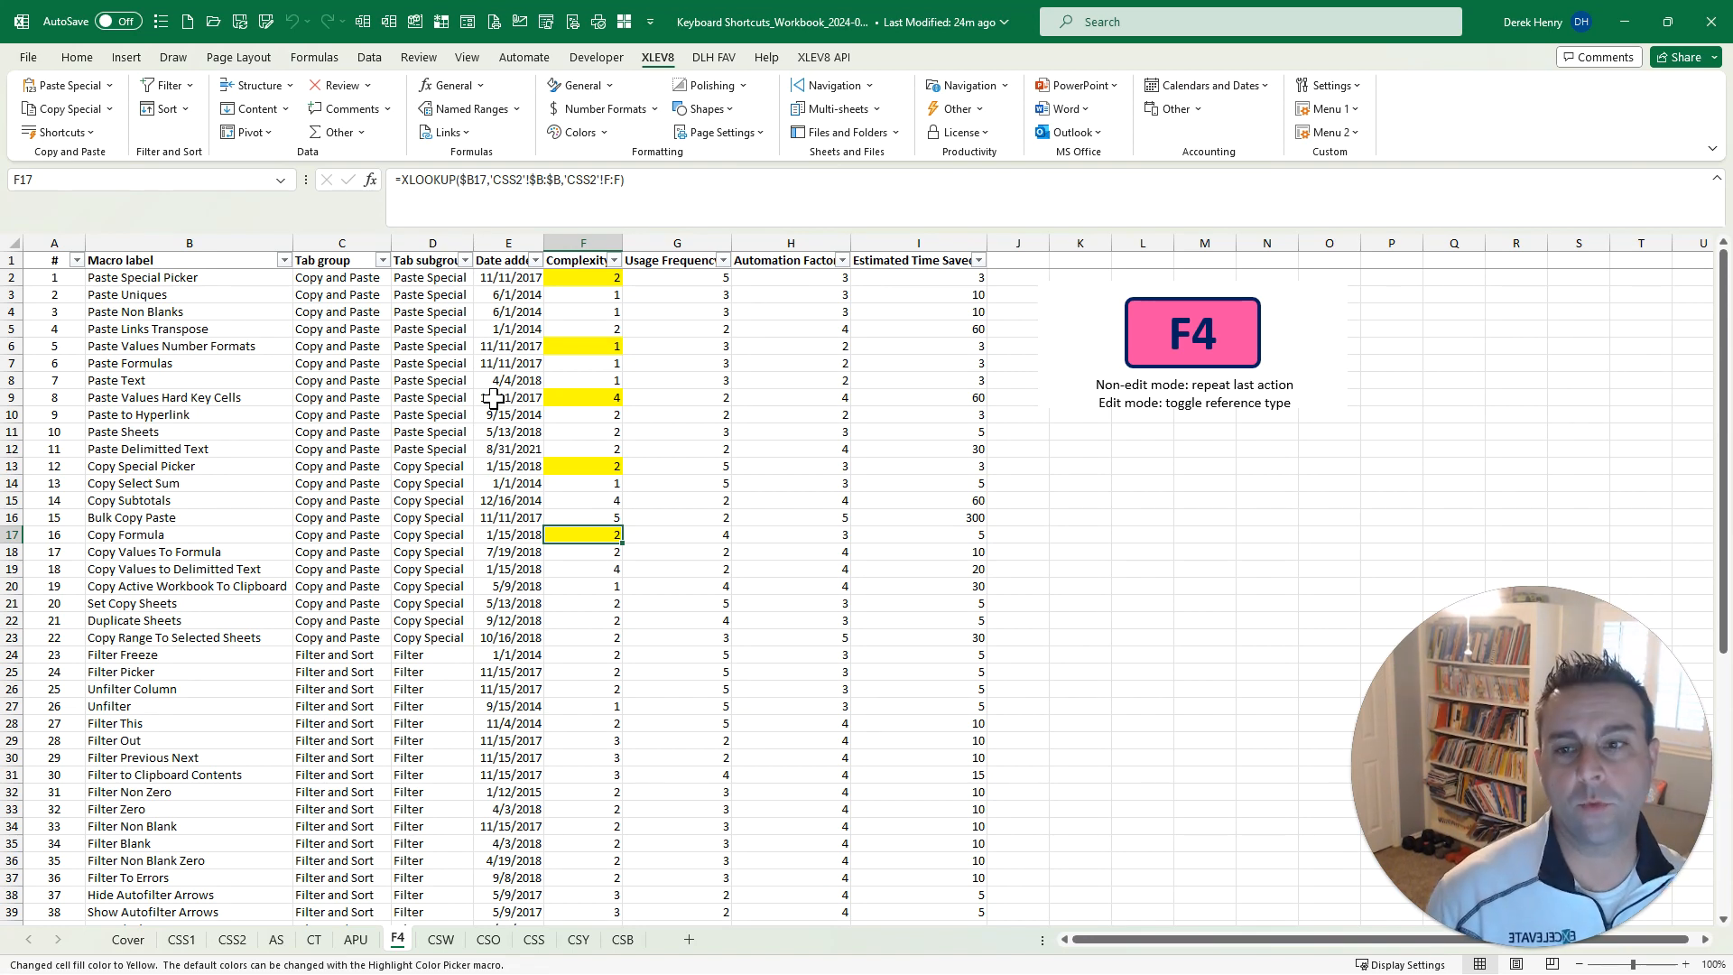
Cycle the lookup reference in F2's XLOOKUP formula through $B$2 and B$2, and accept the formula with $B2
click(593, 285)
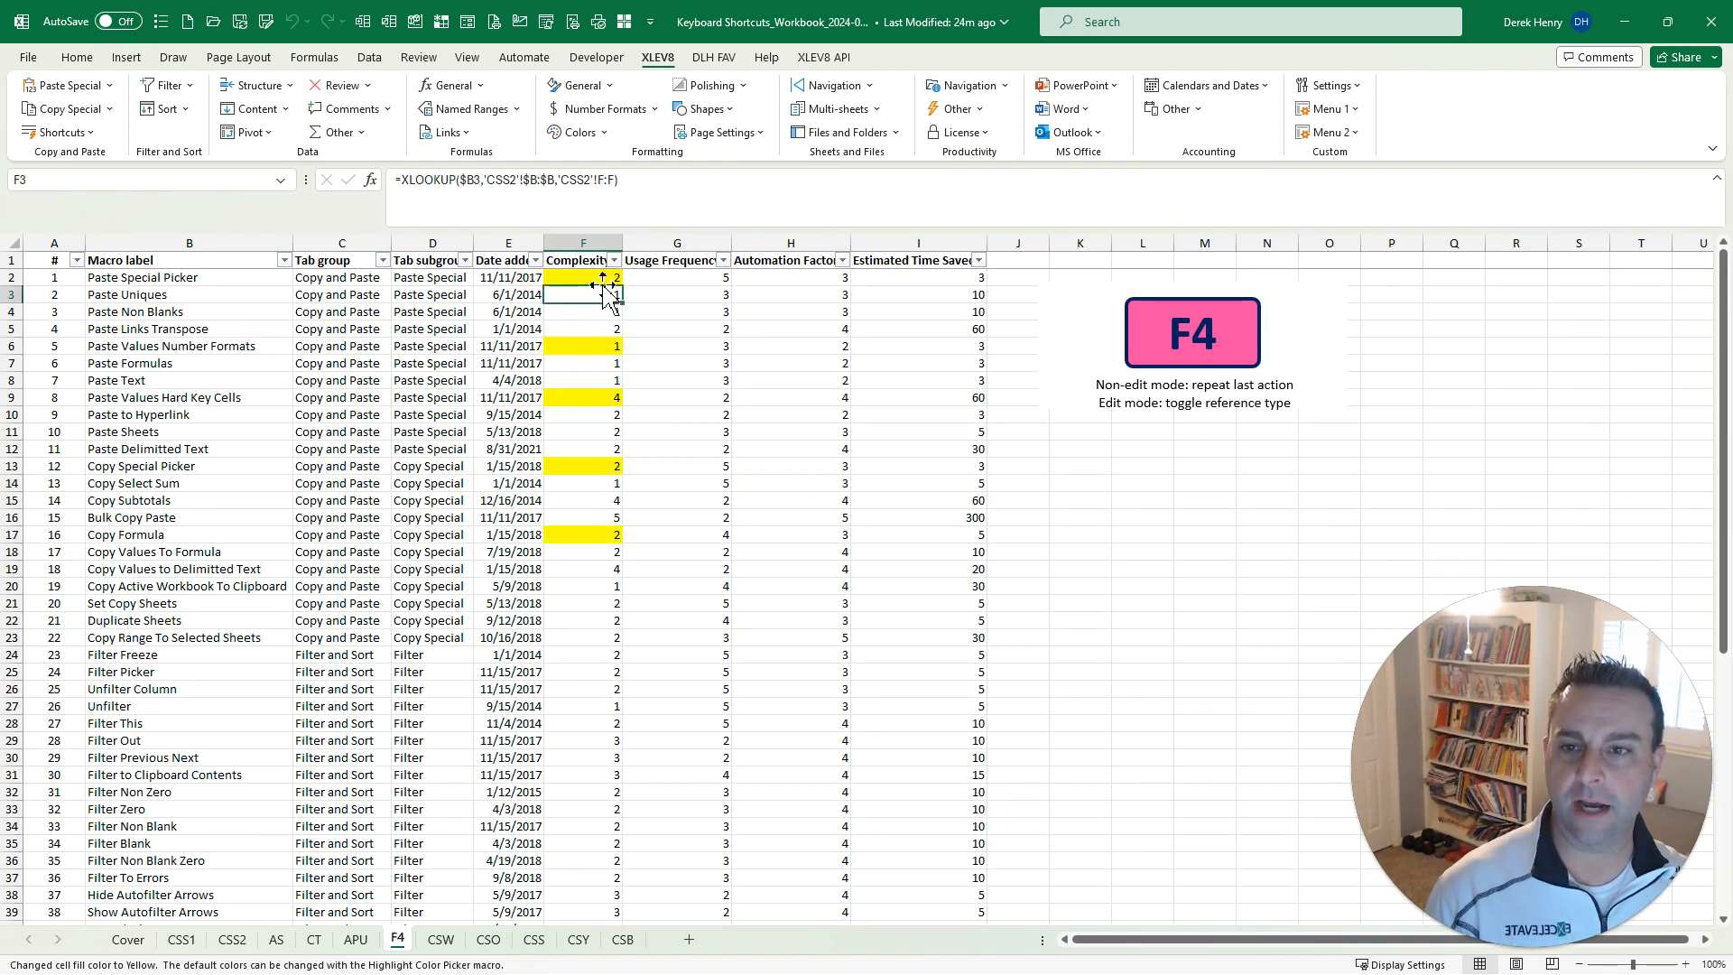
click(462, 180)
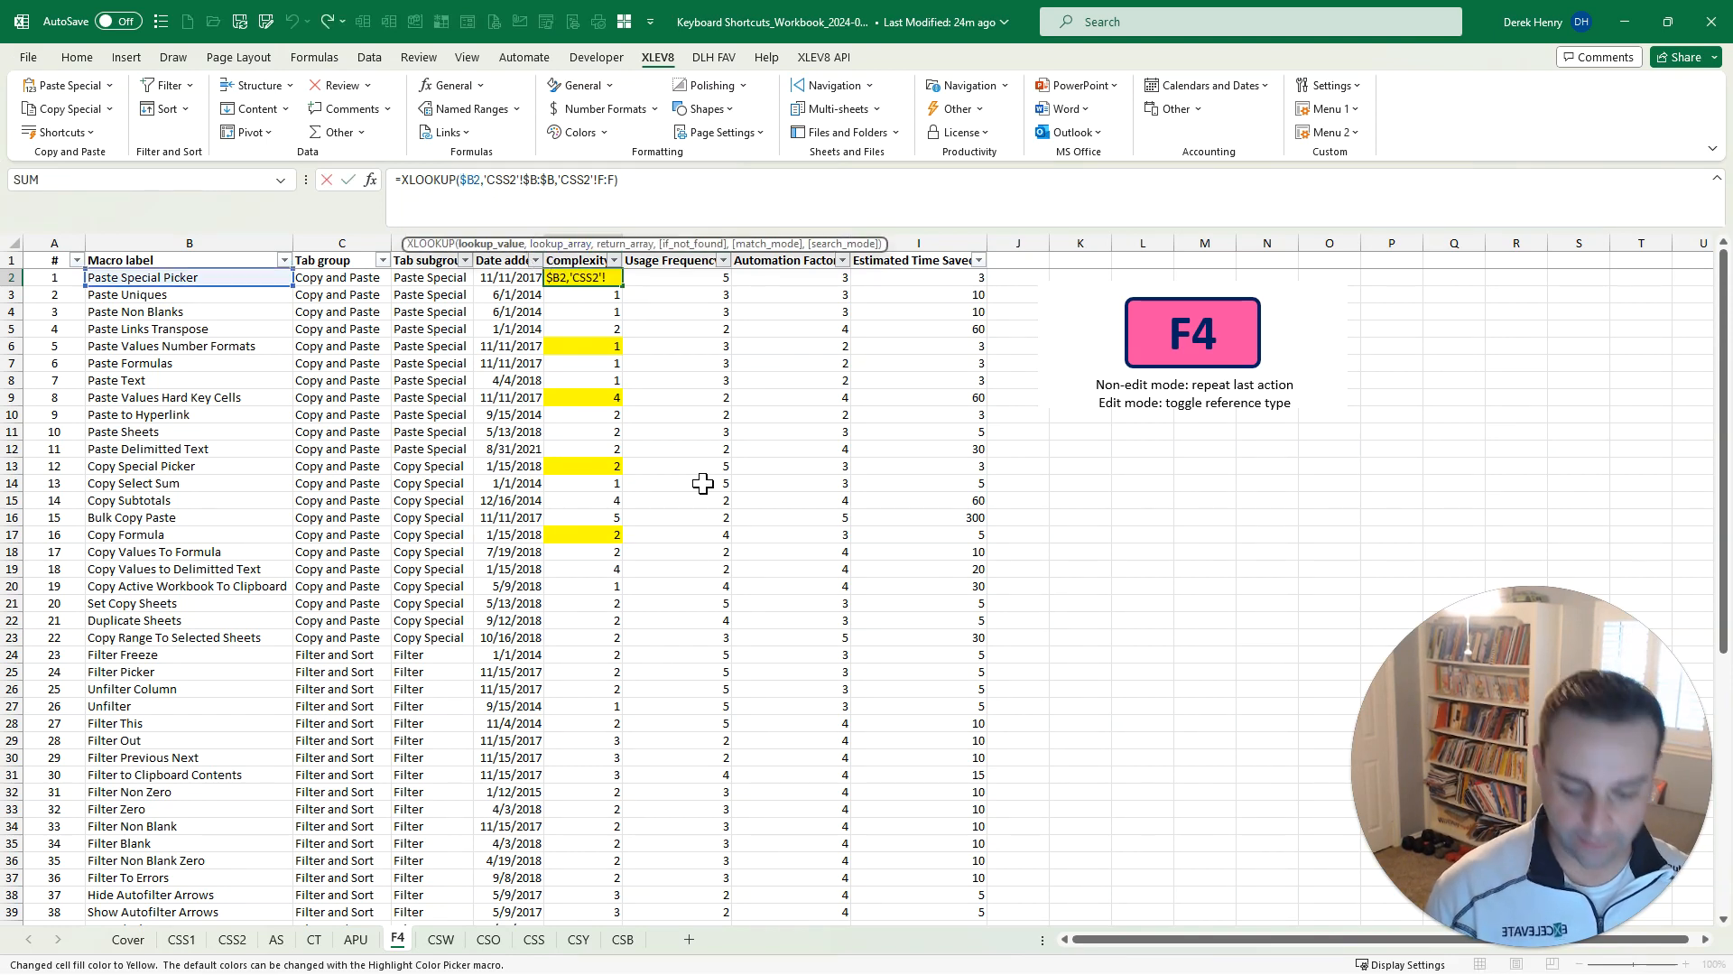
key(F4)
key(F4)
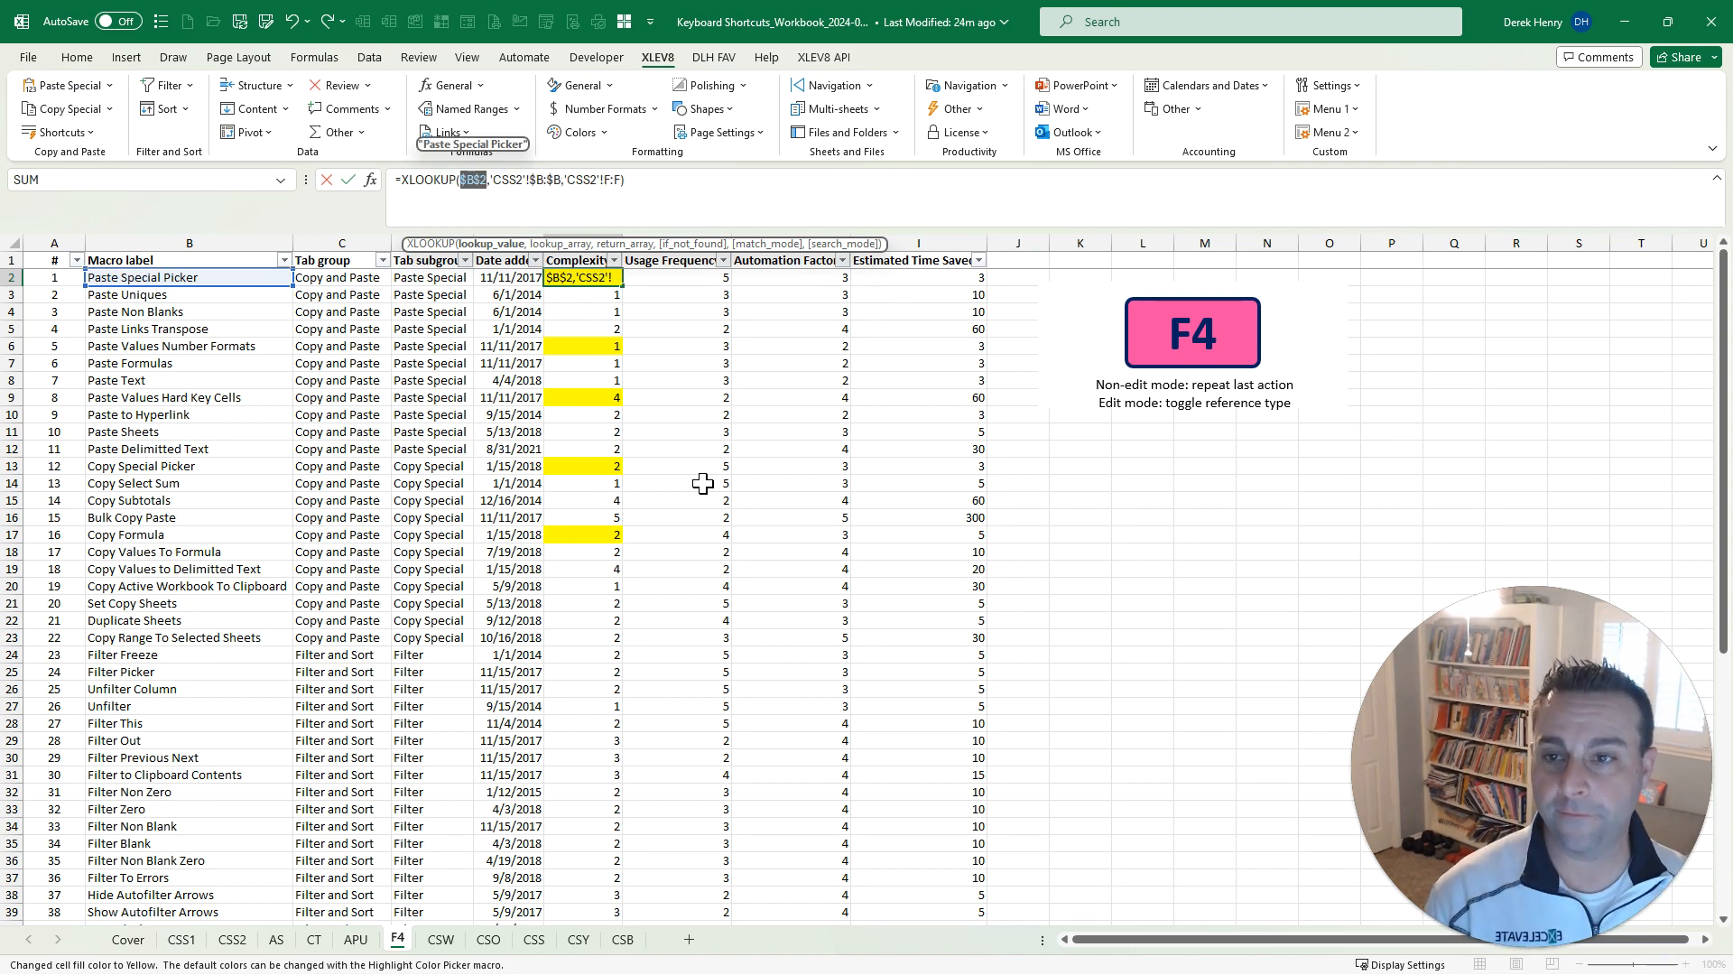
key(F4)
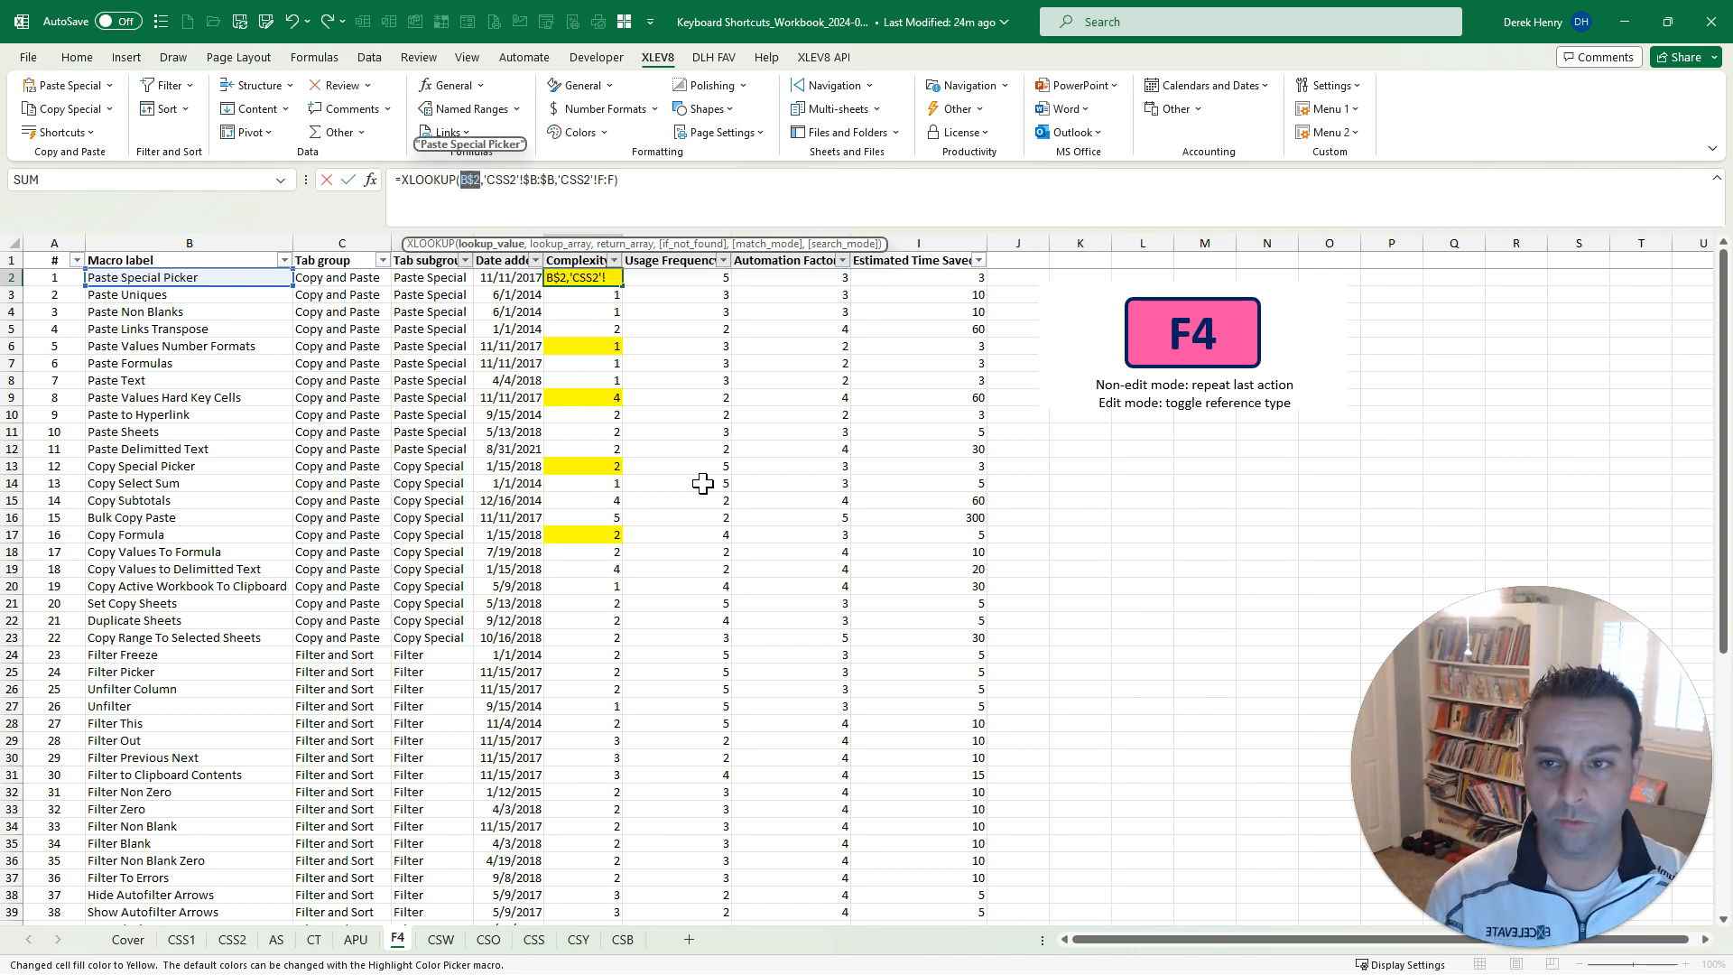
key(F4)
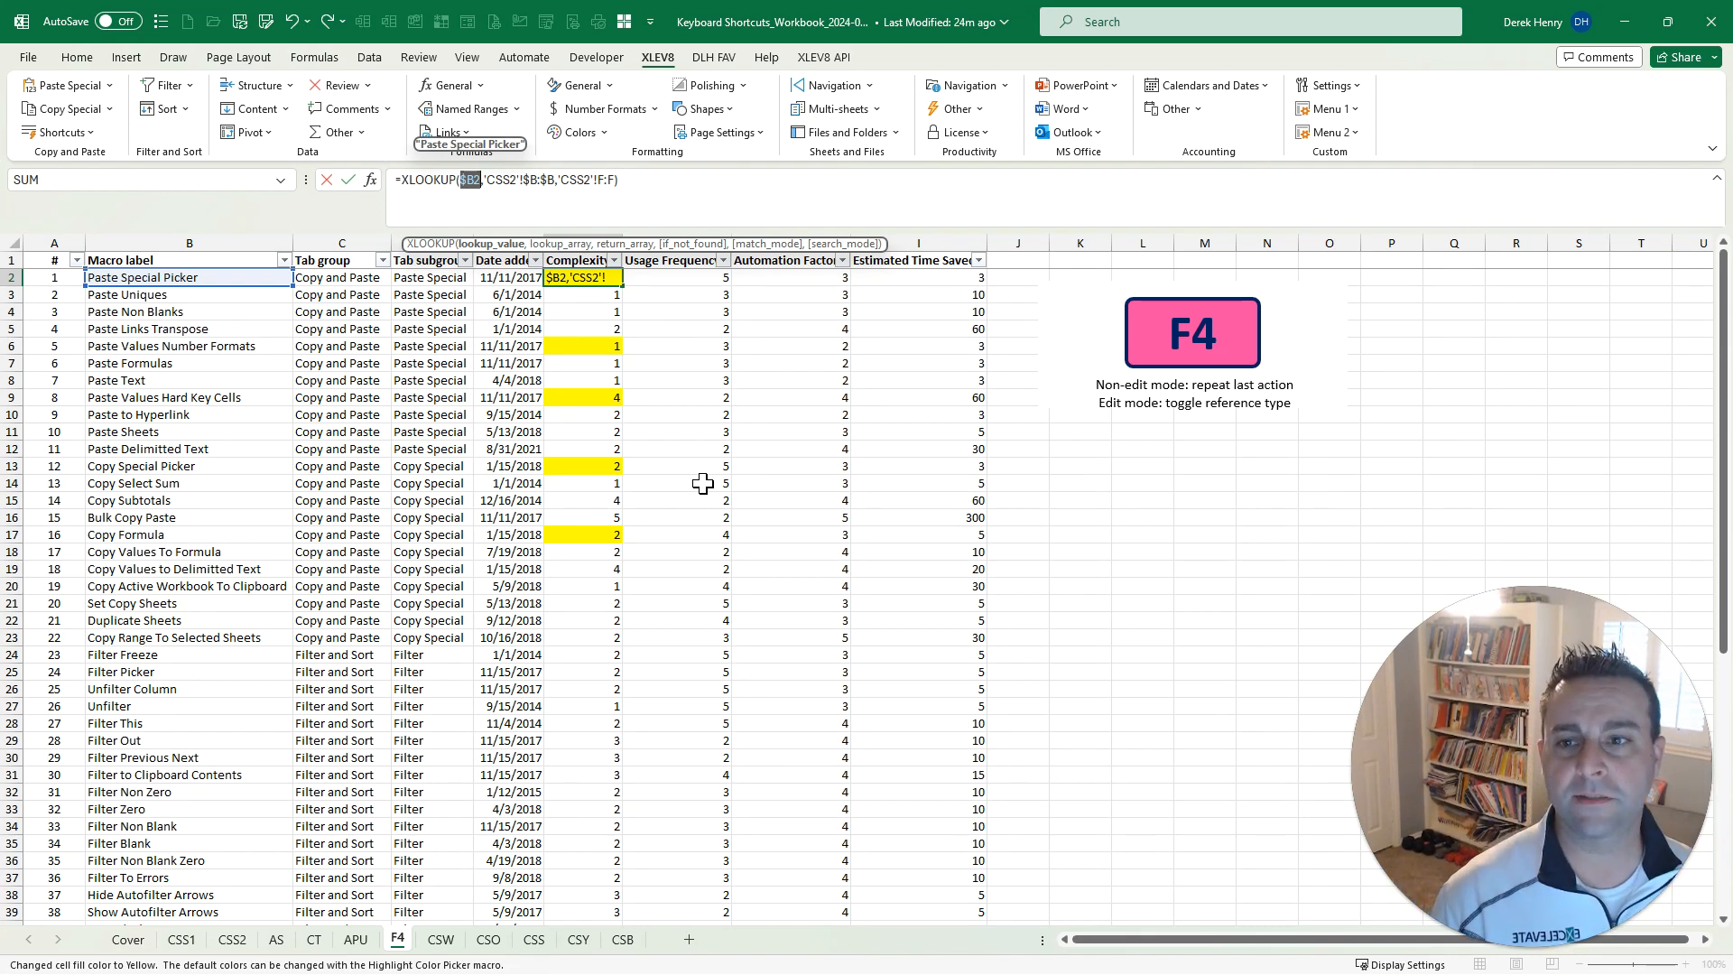
key(Return)
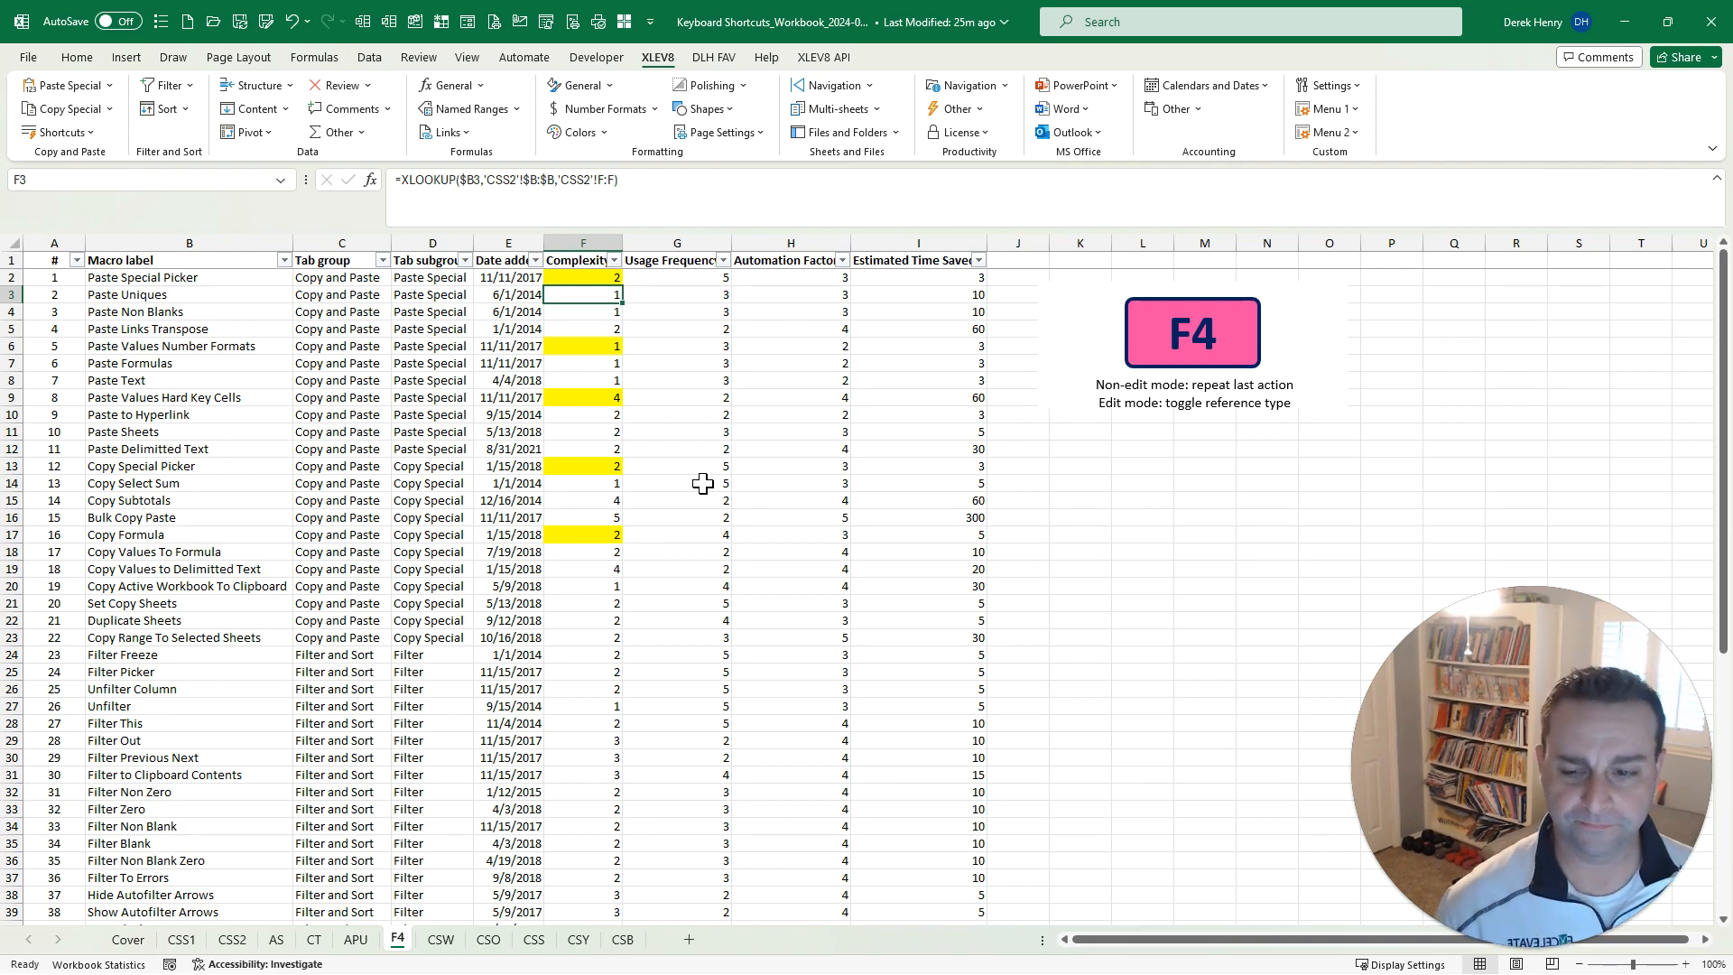
On the CSW sheet, search the macros for "paste" and view the description of Paste to Hyperlink
key(ctrl+Page_Down)
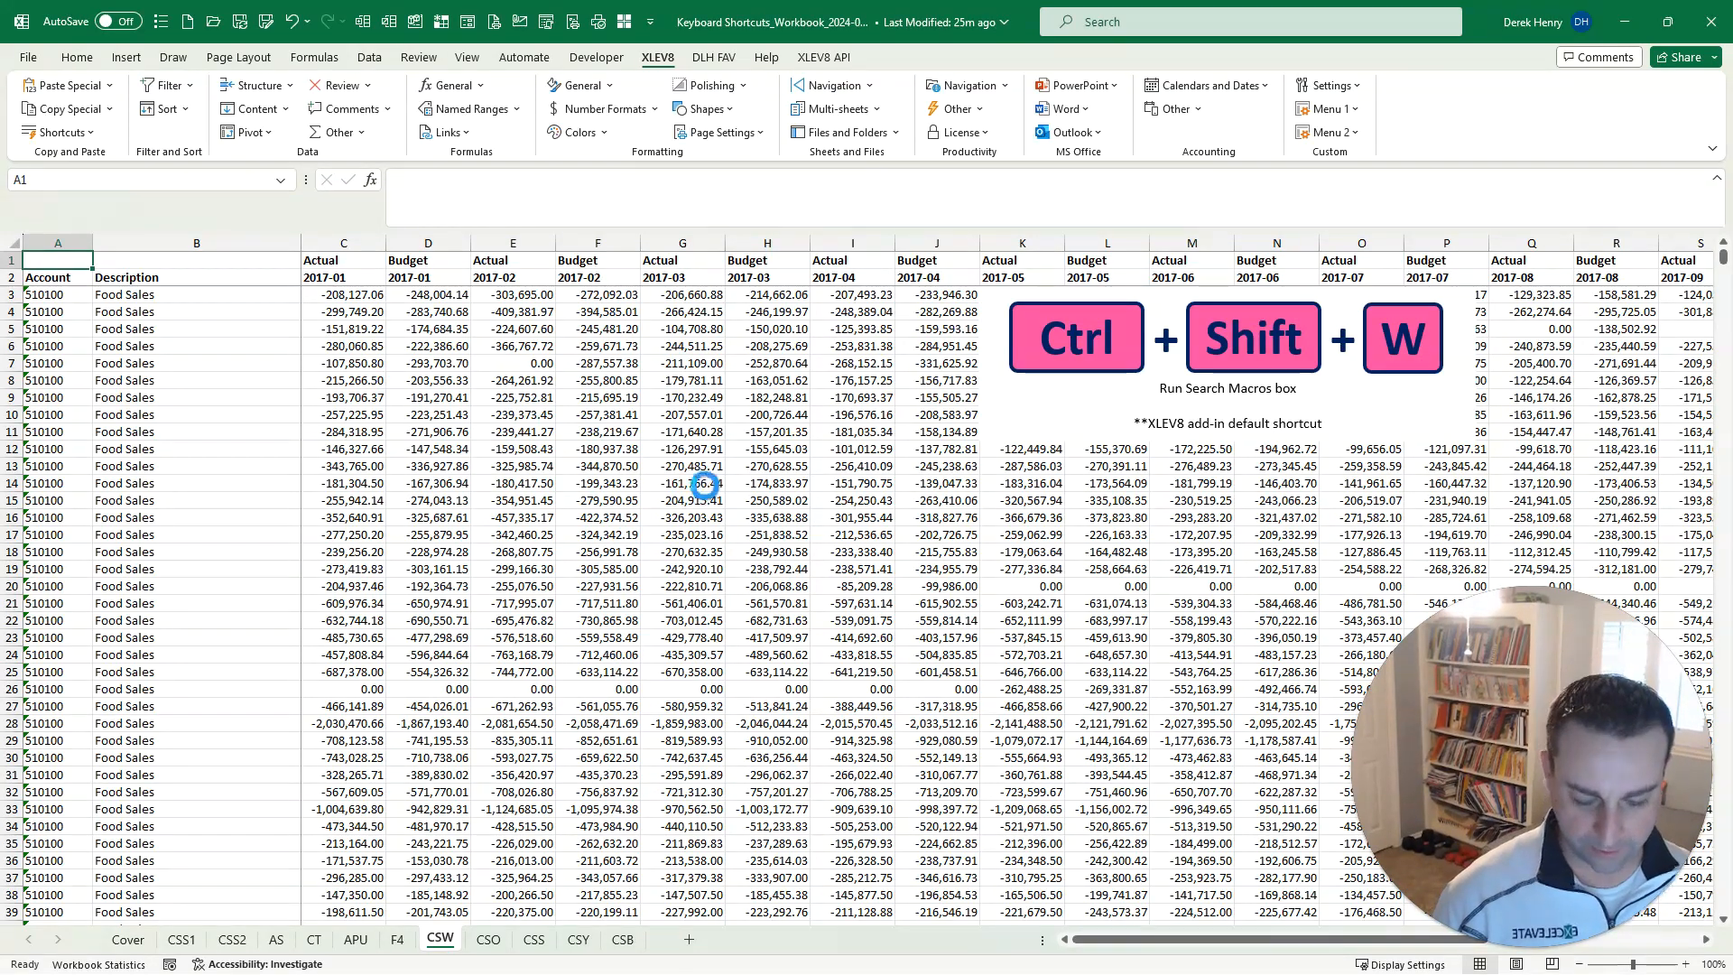
key(ctrl+shift+w)
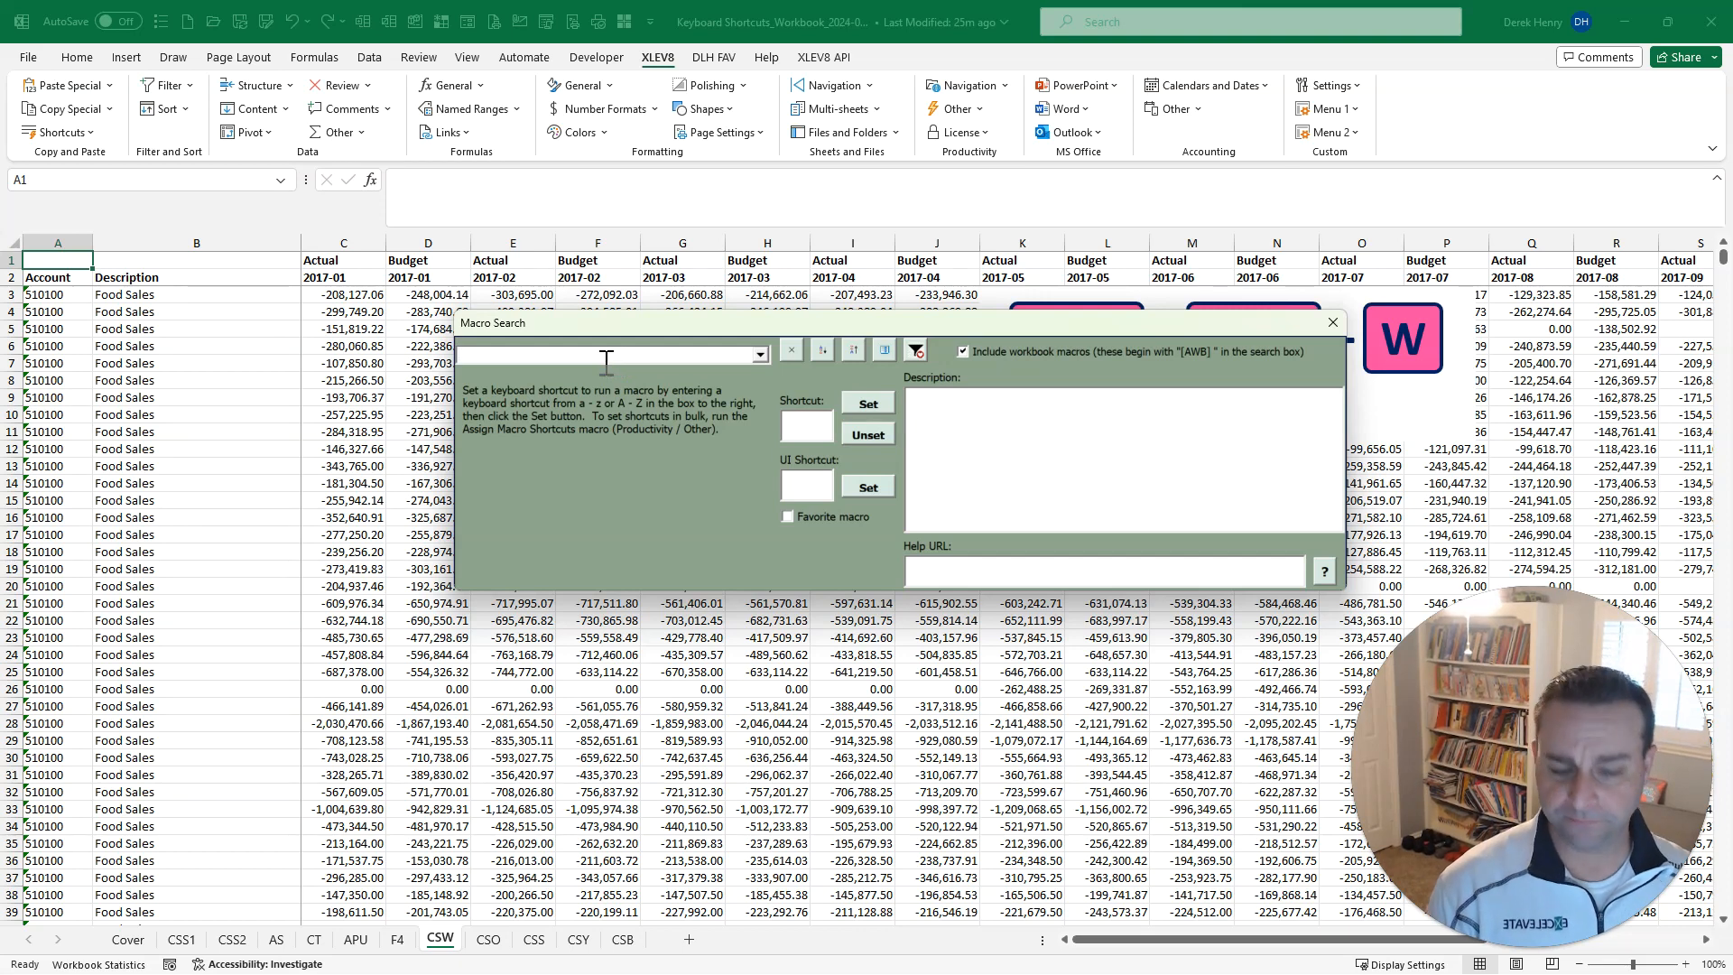
text(paste)
key(Down)
key(Down)
key(Down)
key(Down)
key(Down)
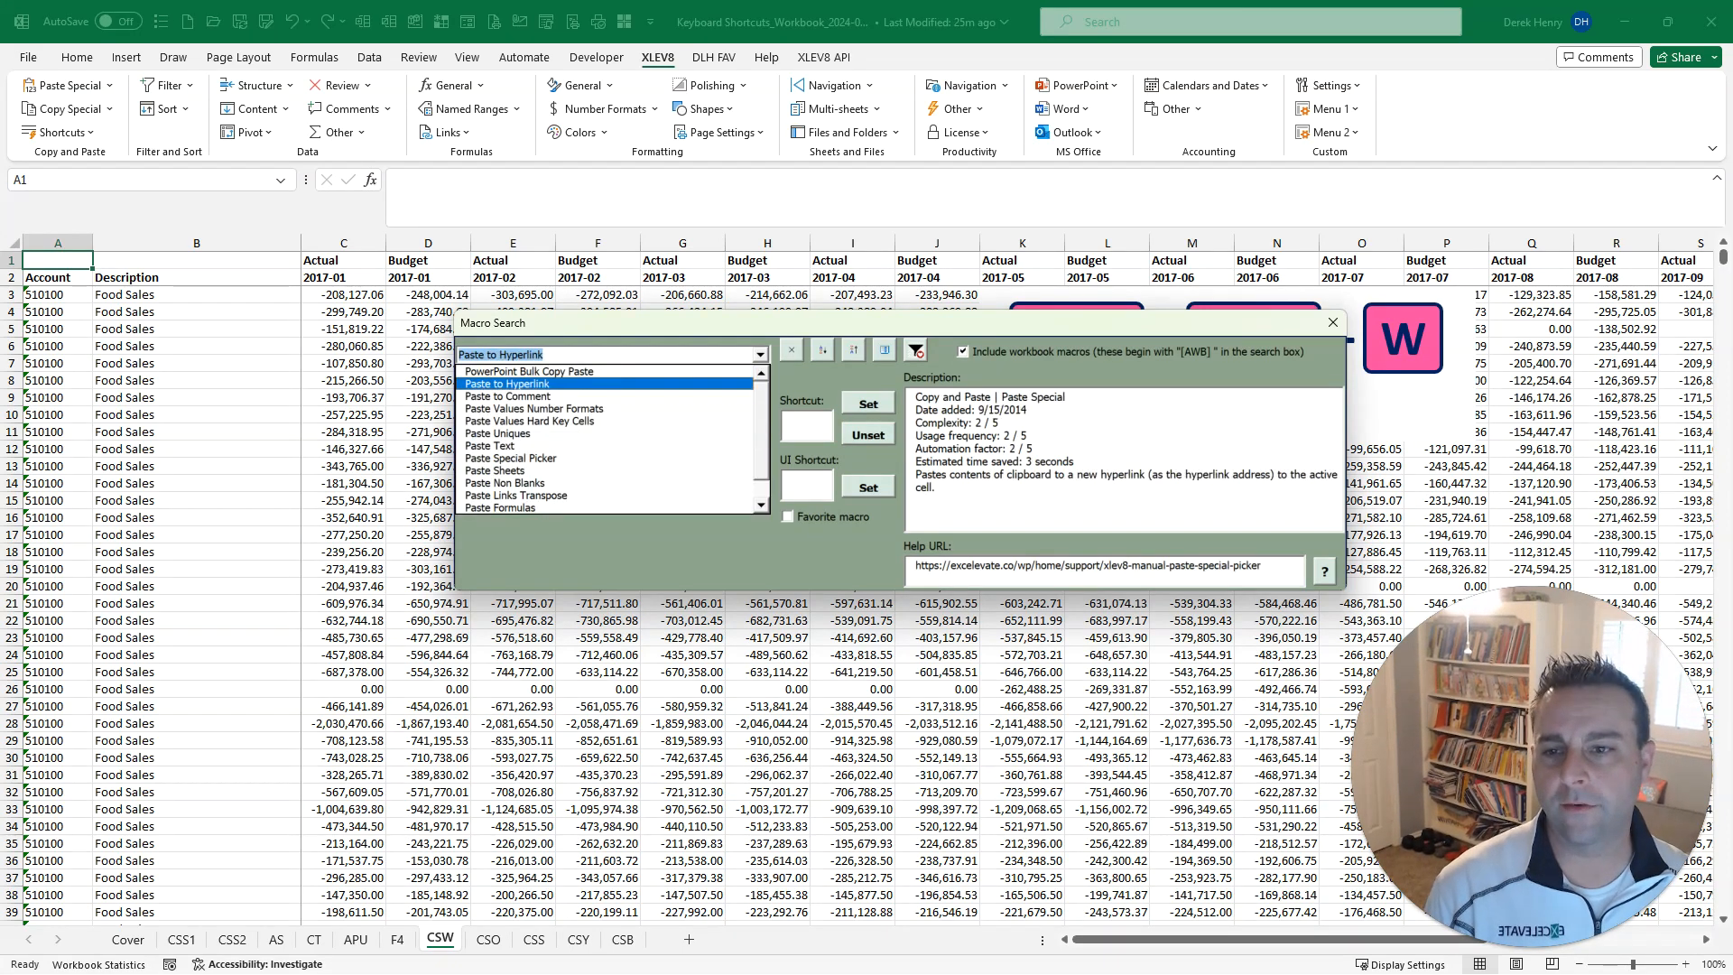
View the details of the Paste Values Number Formats macro, clear the search text and close the macro search
key(Down)
key(Down)
key(Up)
key(Up)
key(Up)
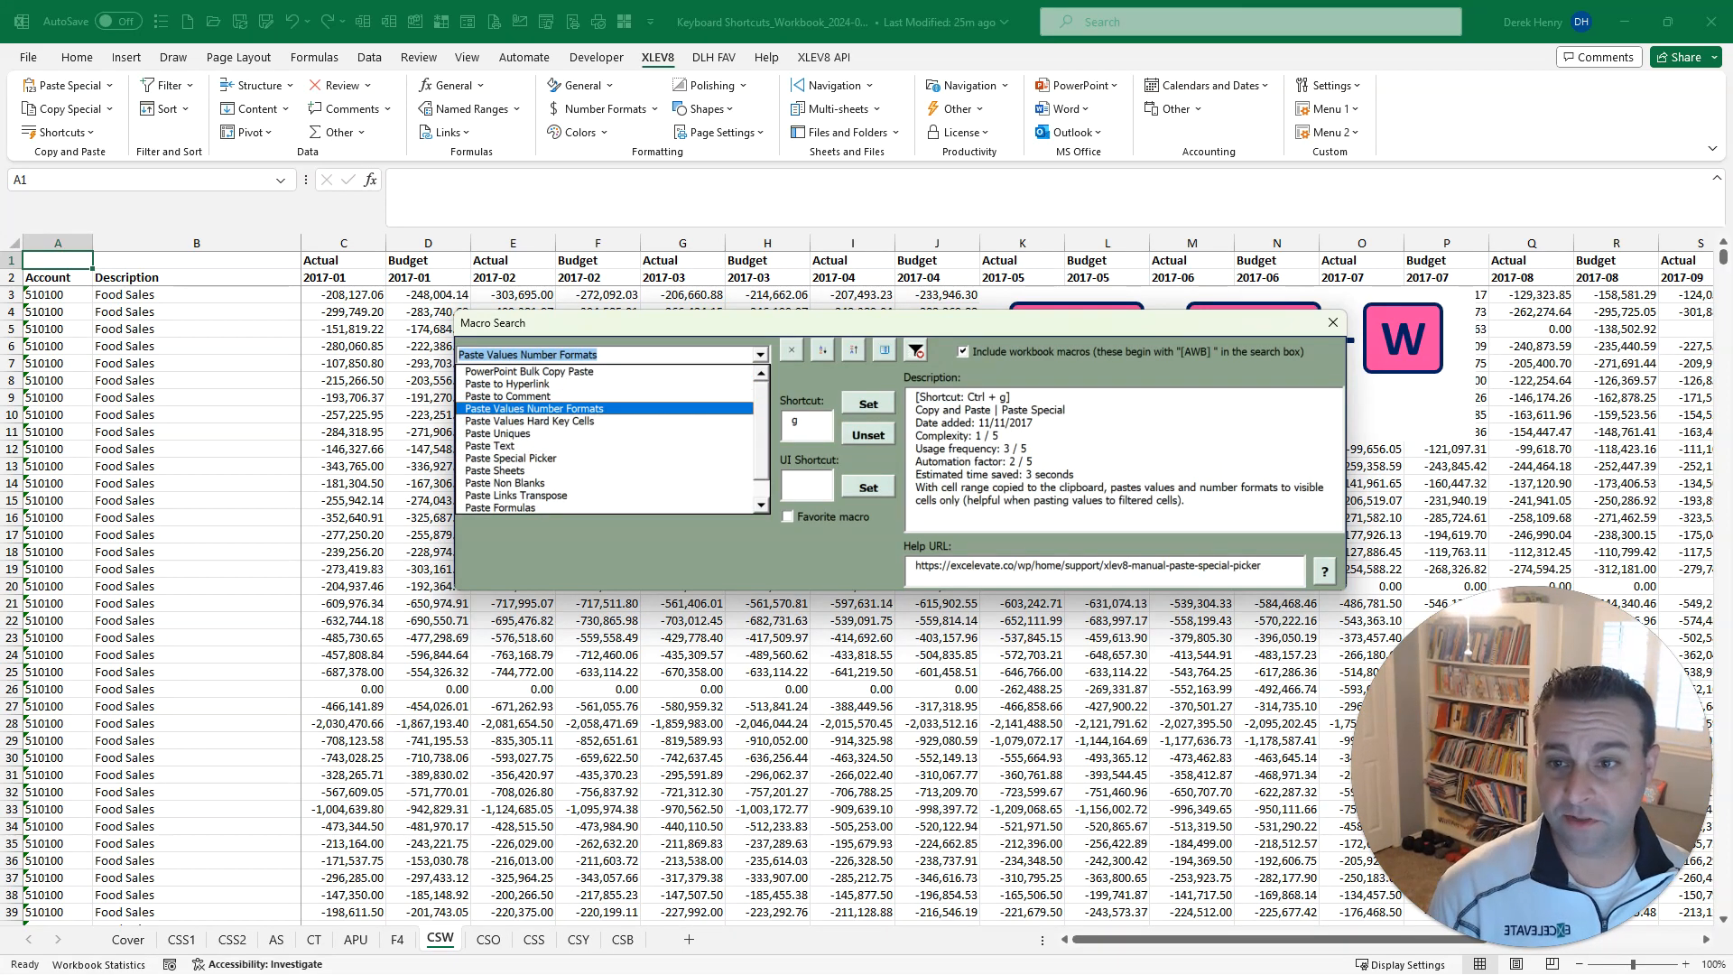
key(BackSpace)
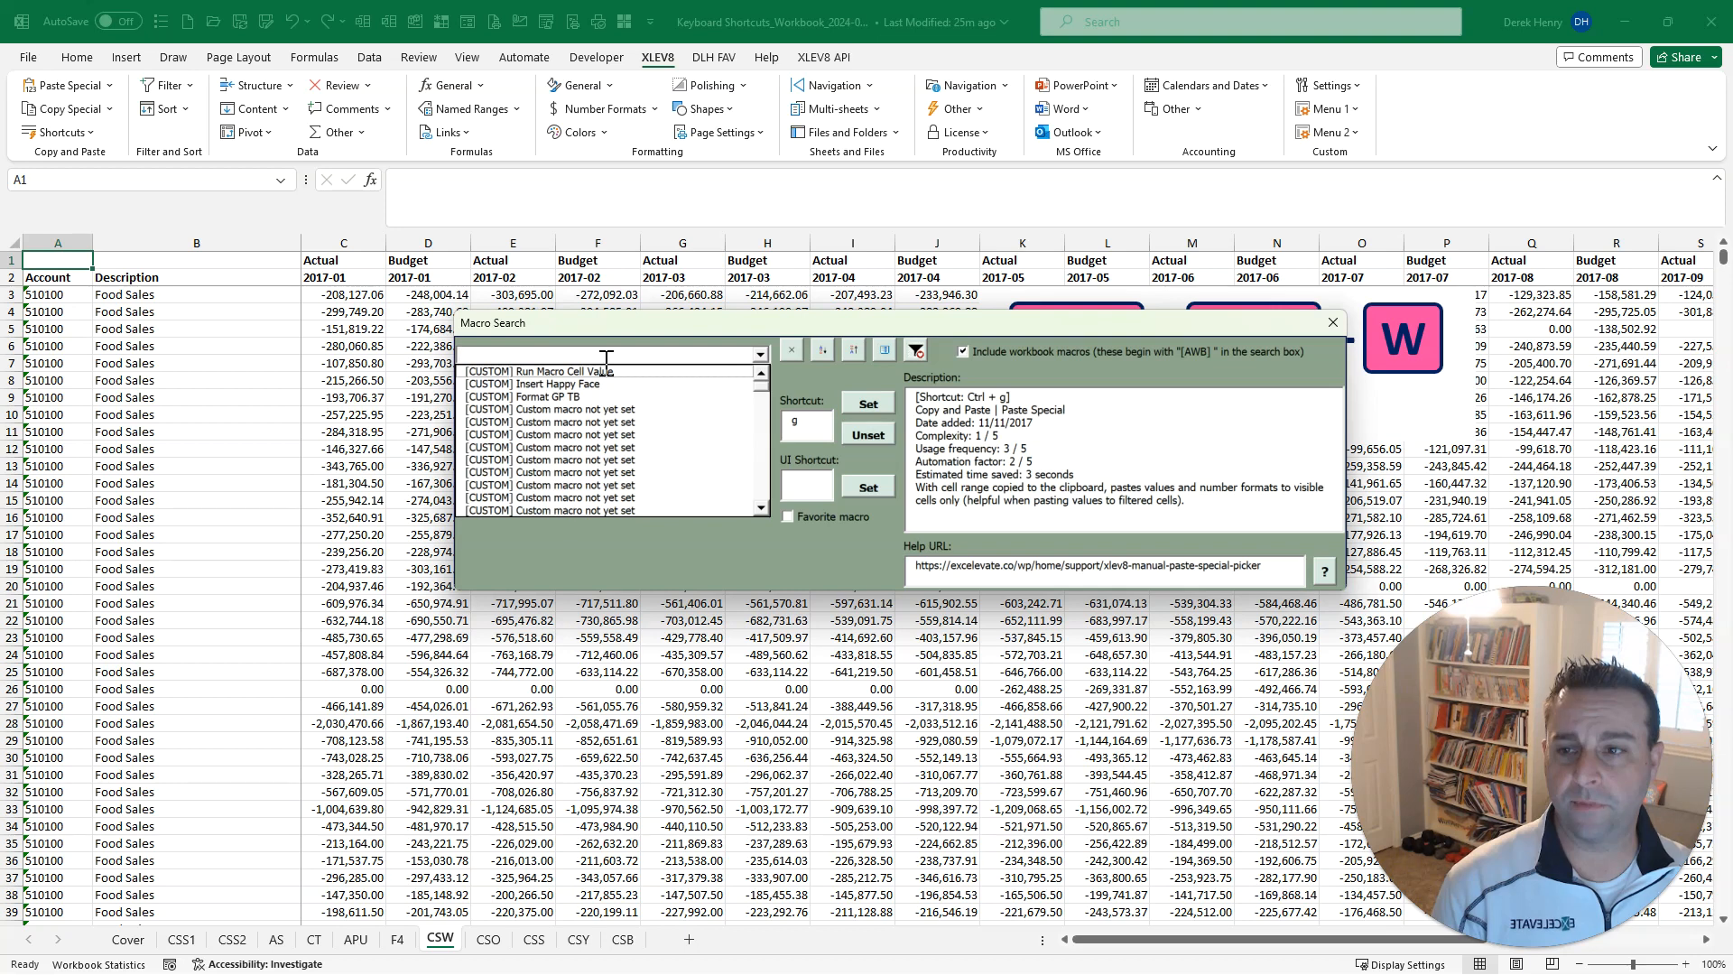
key(Escape)
Select the whole CSW data range from A1 through column Z and down to row 2002
key(ctrl+shift+Right)
key(ctrl+shift+Right)
key(ctrl+shift+Down)
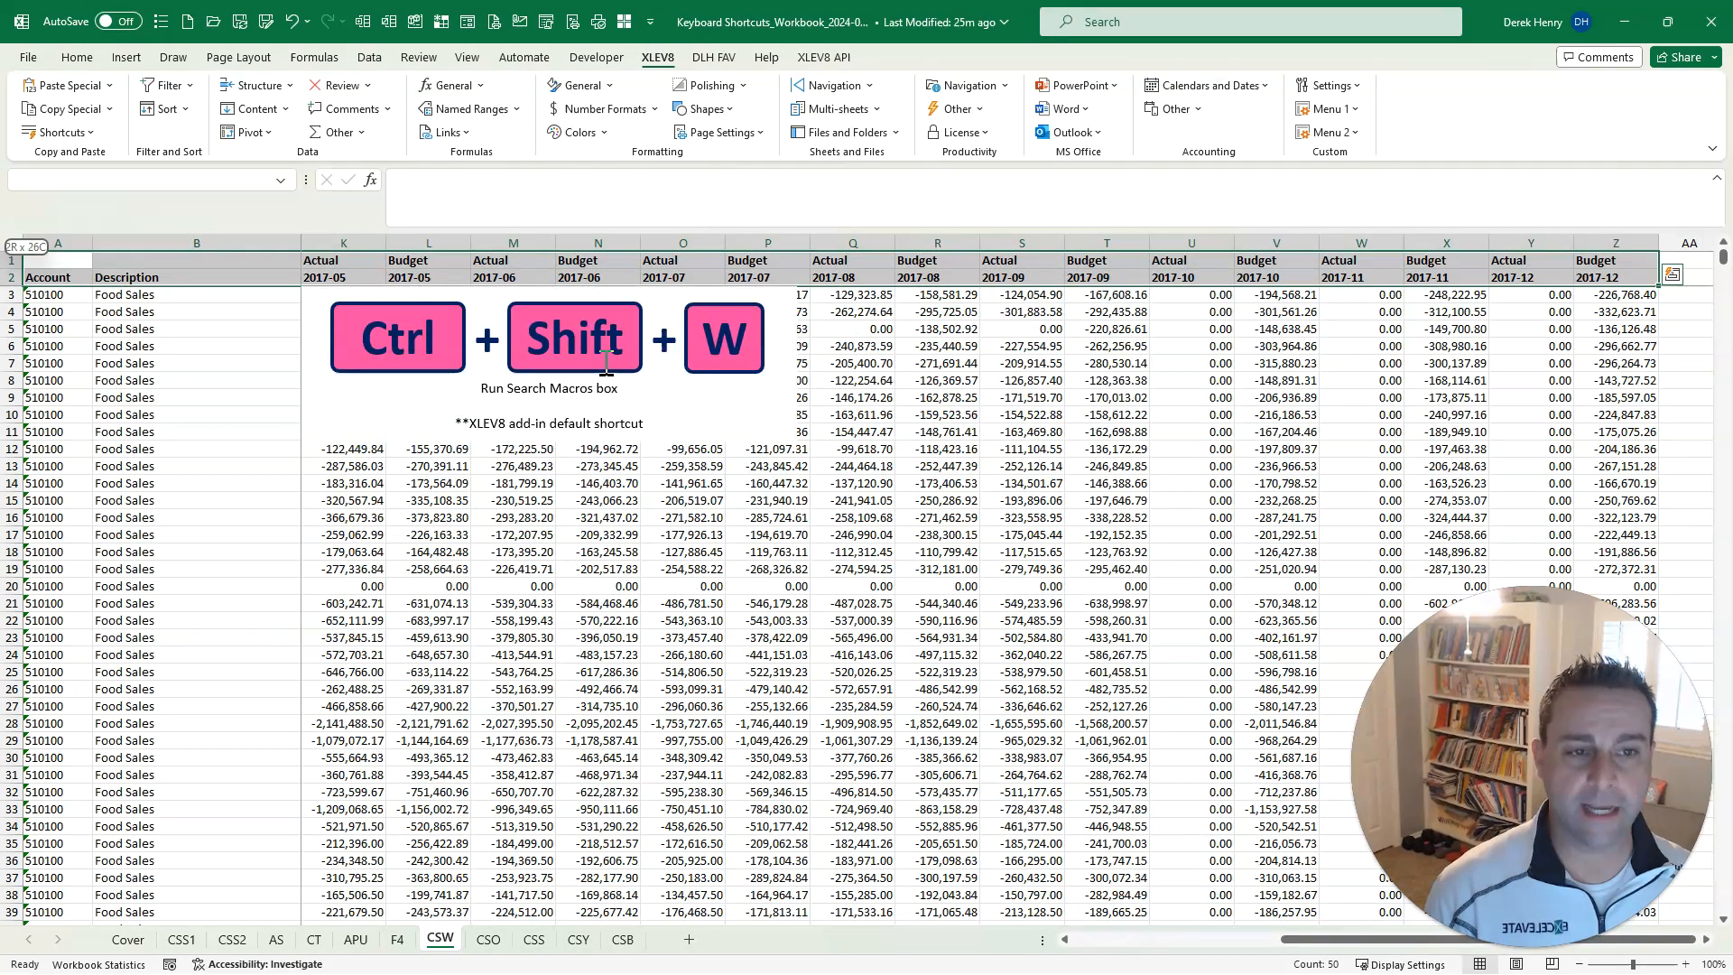
key(ctrl+shift+Down)
Search the macros for "table" and pick the Unpivot Table macro for the selected data
key(ctrl+shift+m)
text(table)
key(Down)
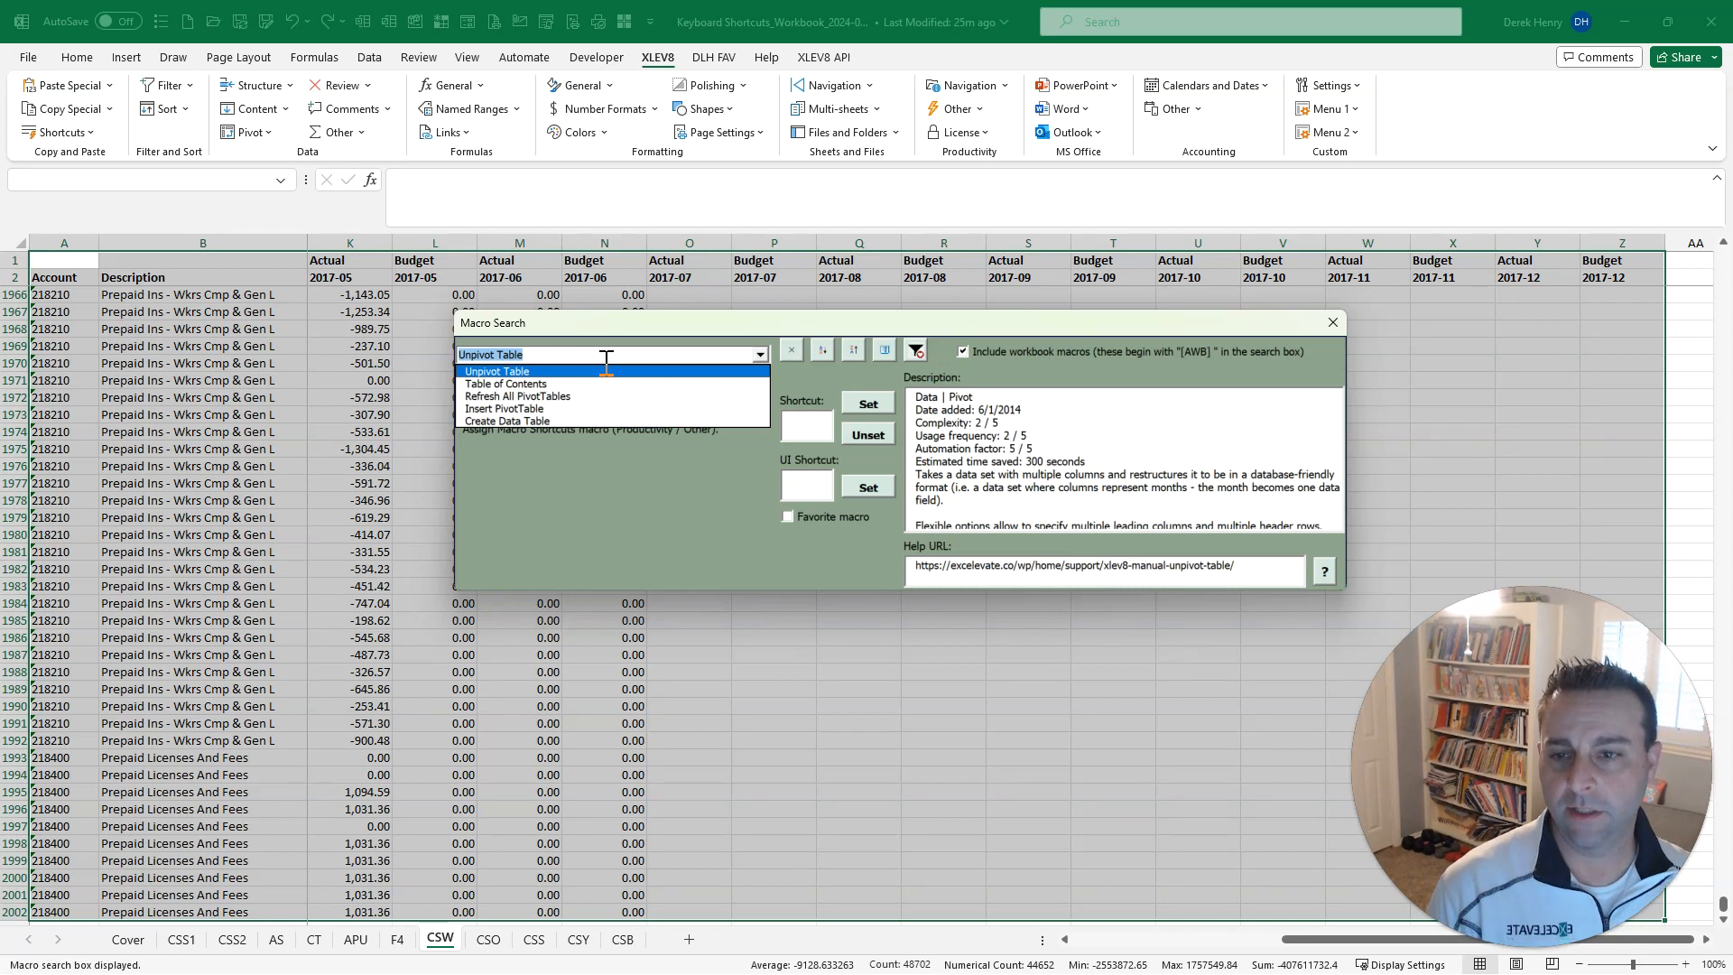
key(Down)
key(Down)
key(Down)
key(Up)
key(Up)
key(Up)
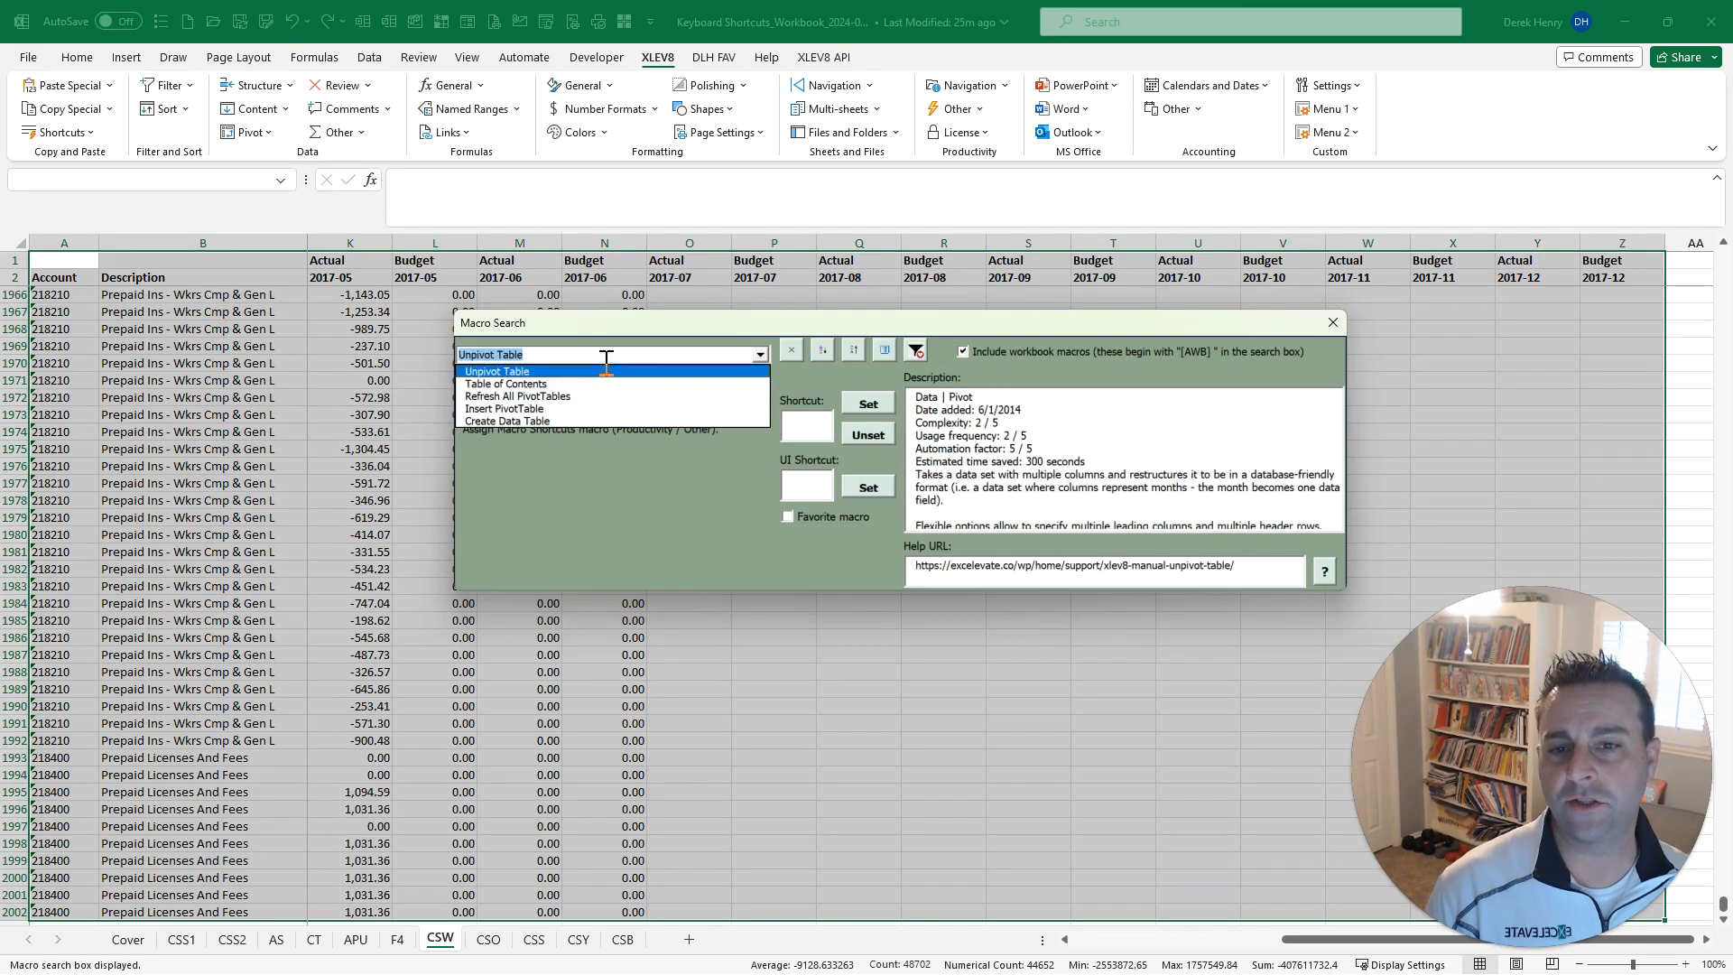
click(940, 380)
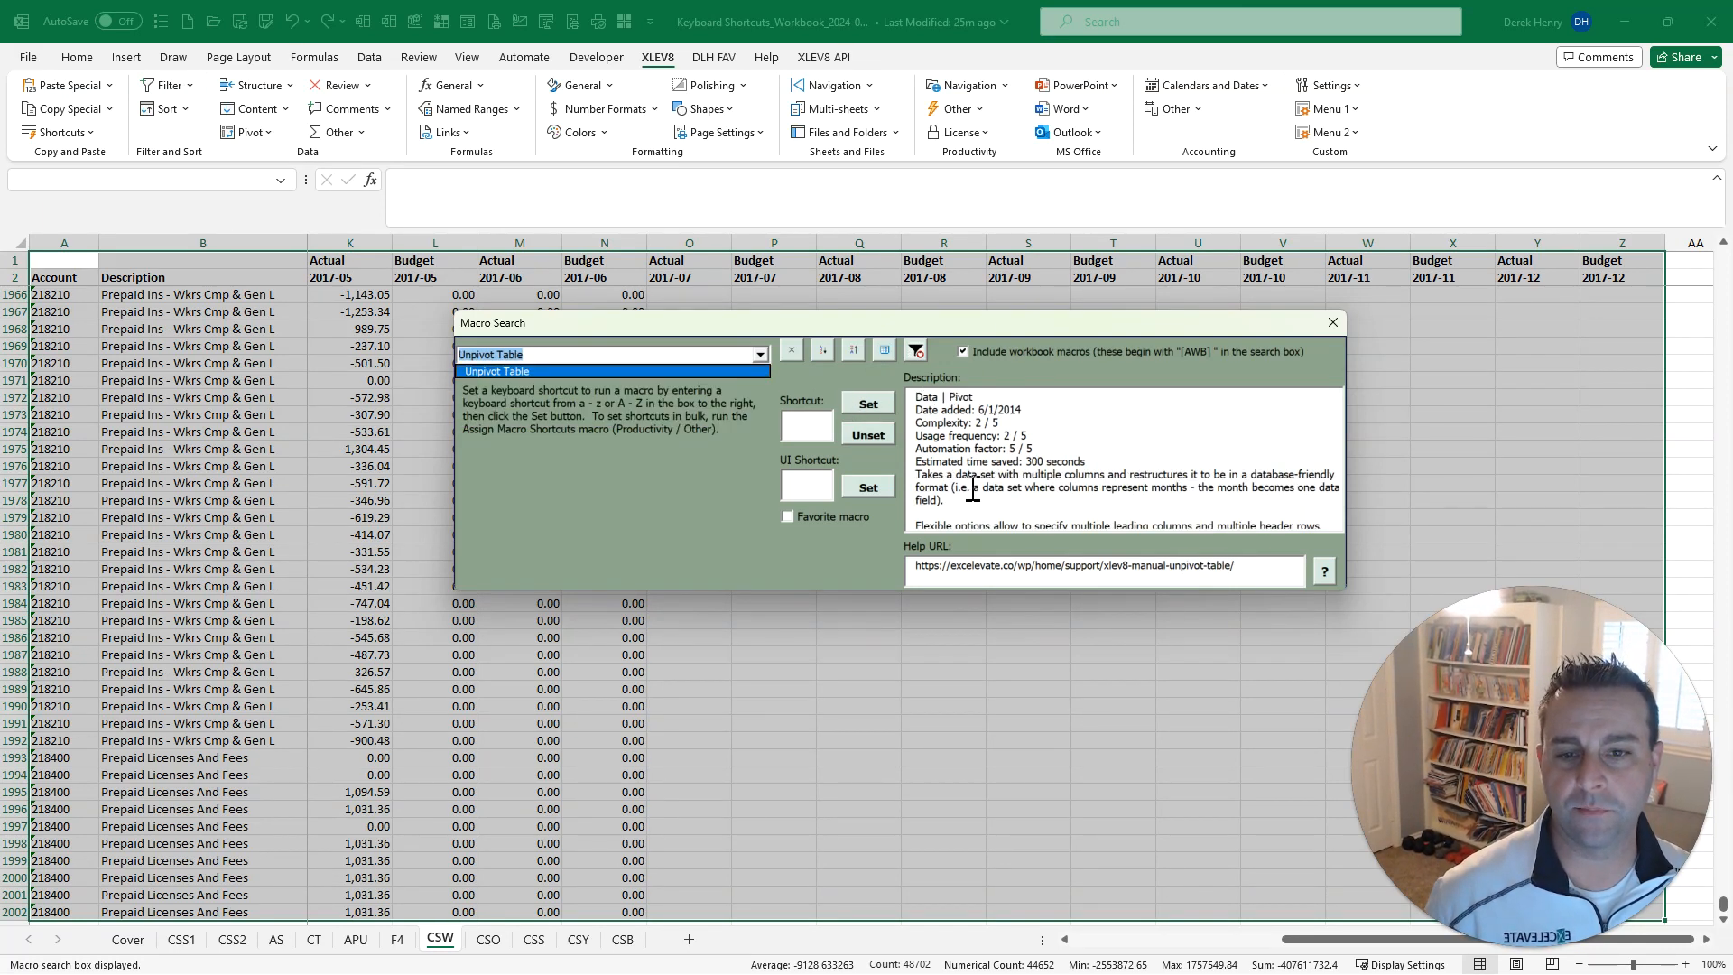
Run the Unpivot Table macro on the selected data with 2x2 header rows and label columns, and close the completion message
click(698, 354)
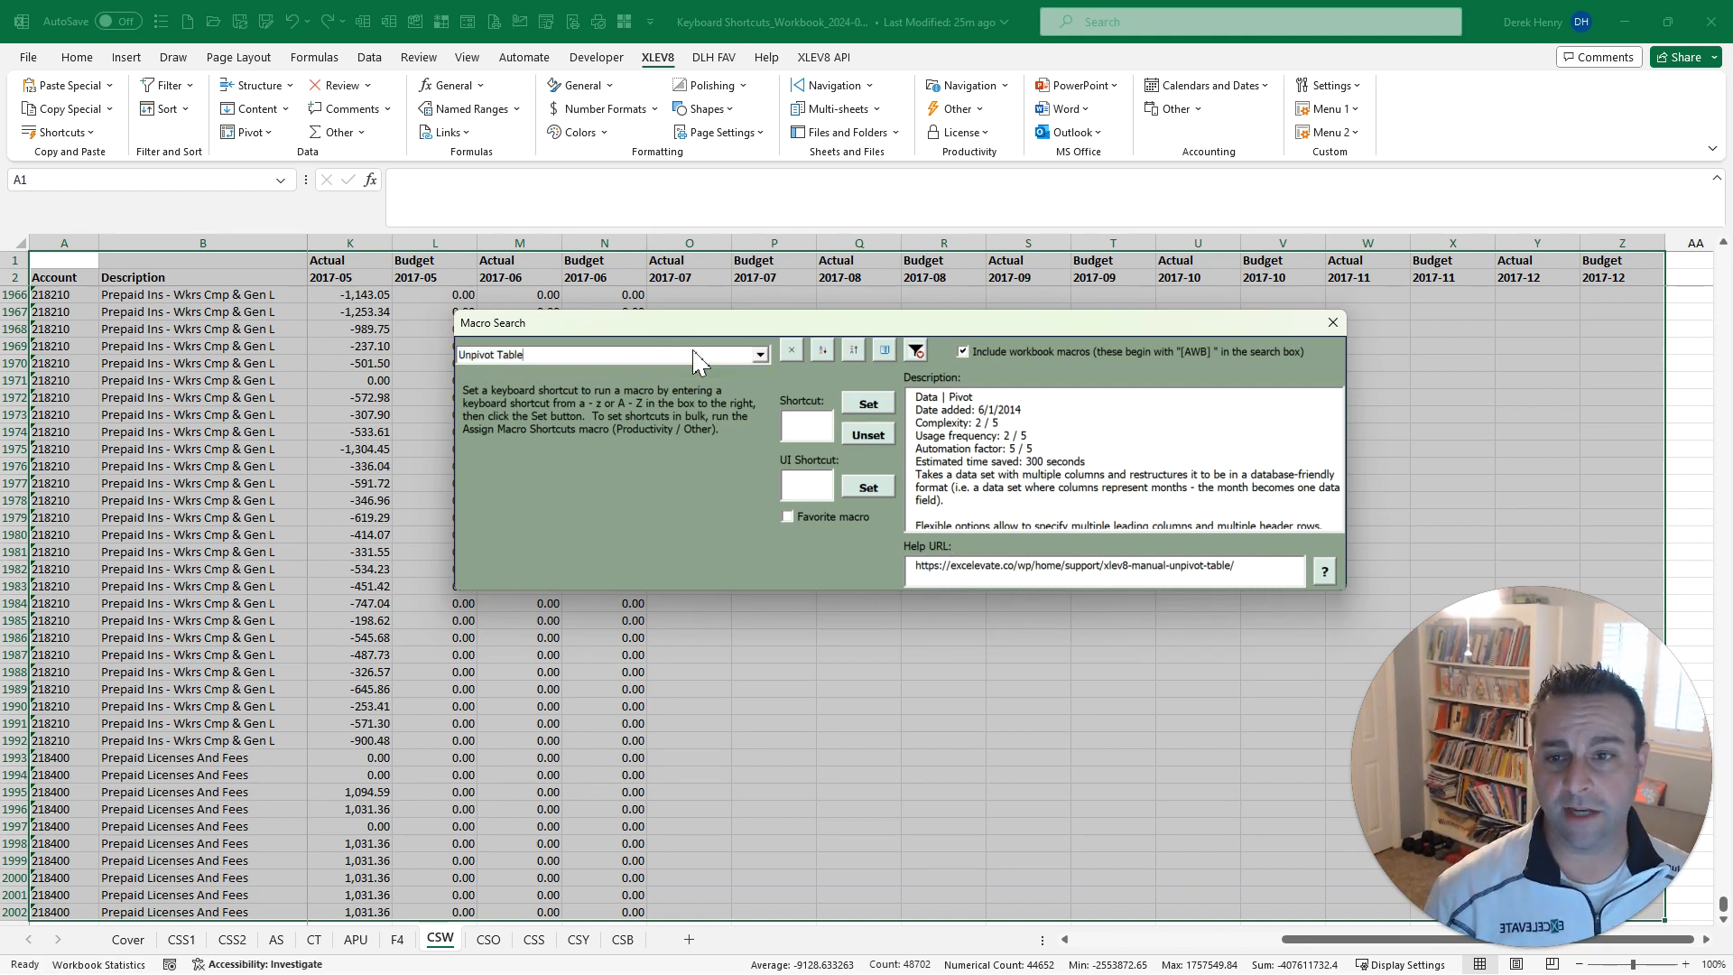
key(Return)
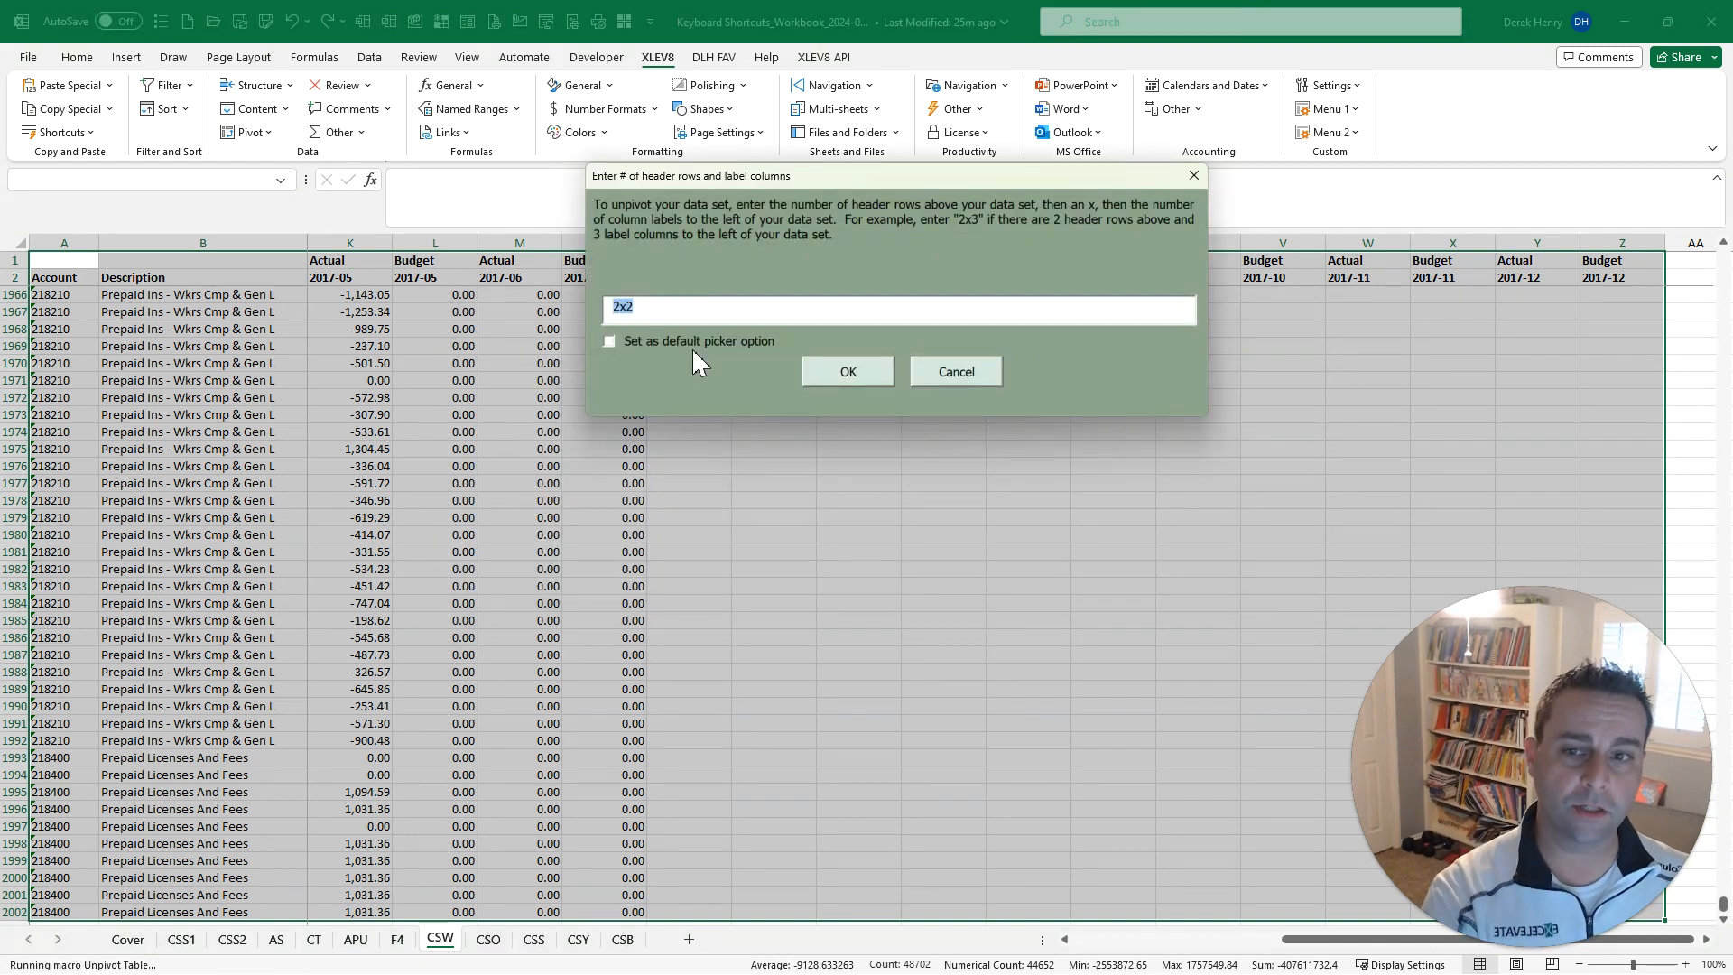
key(Return)
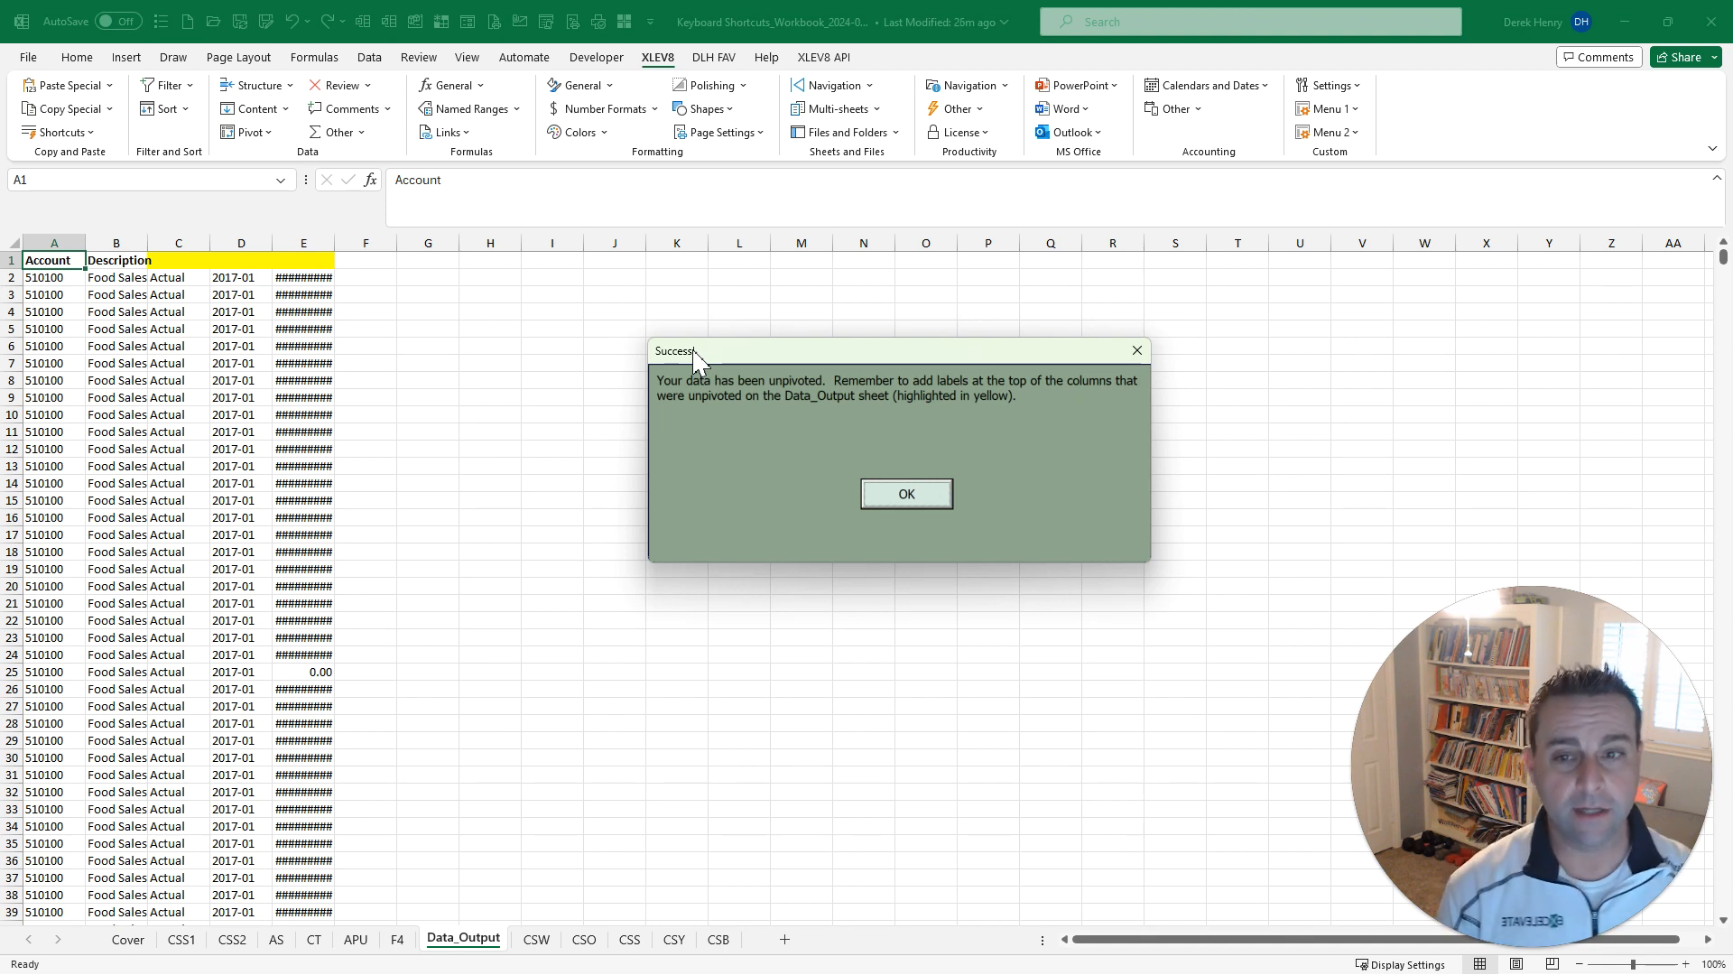
key(ctrl+c)
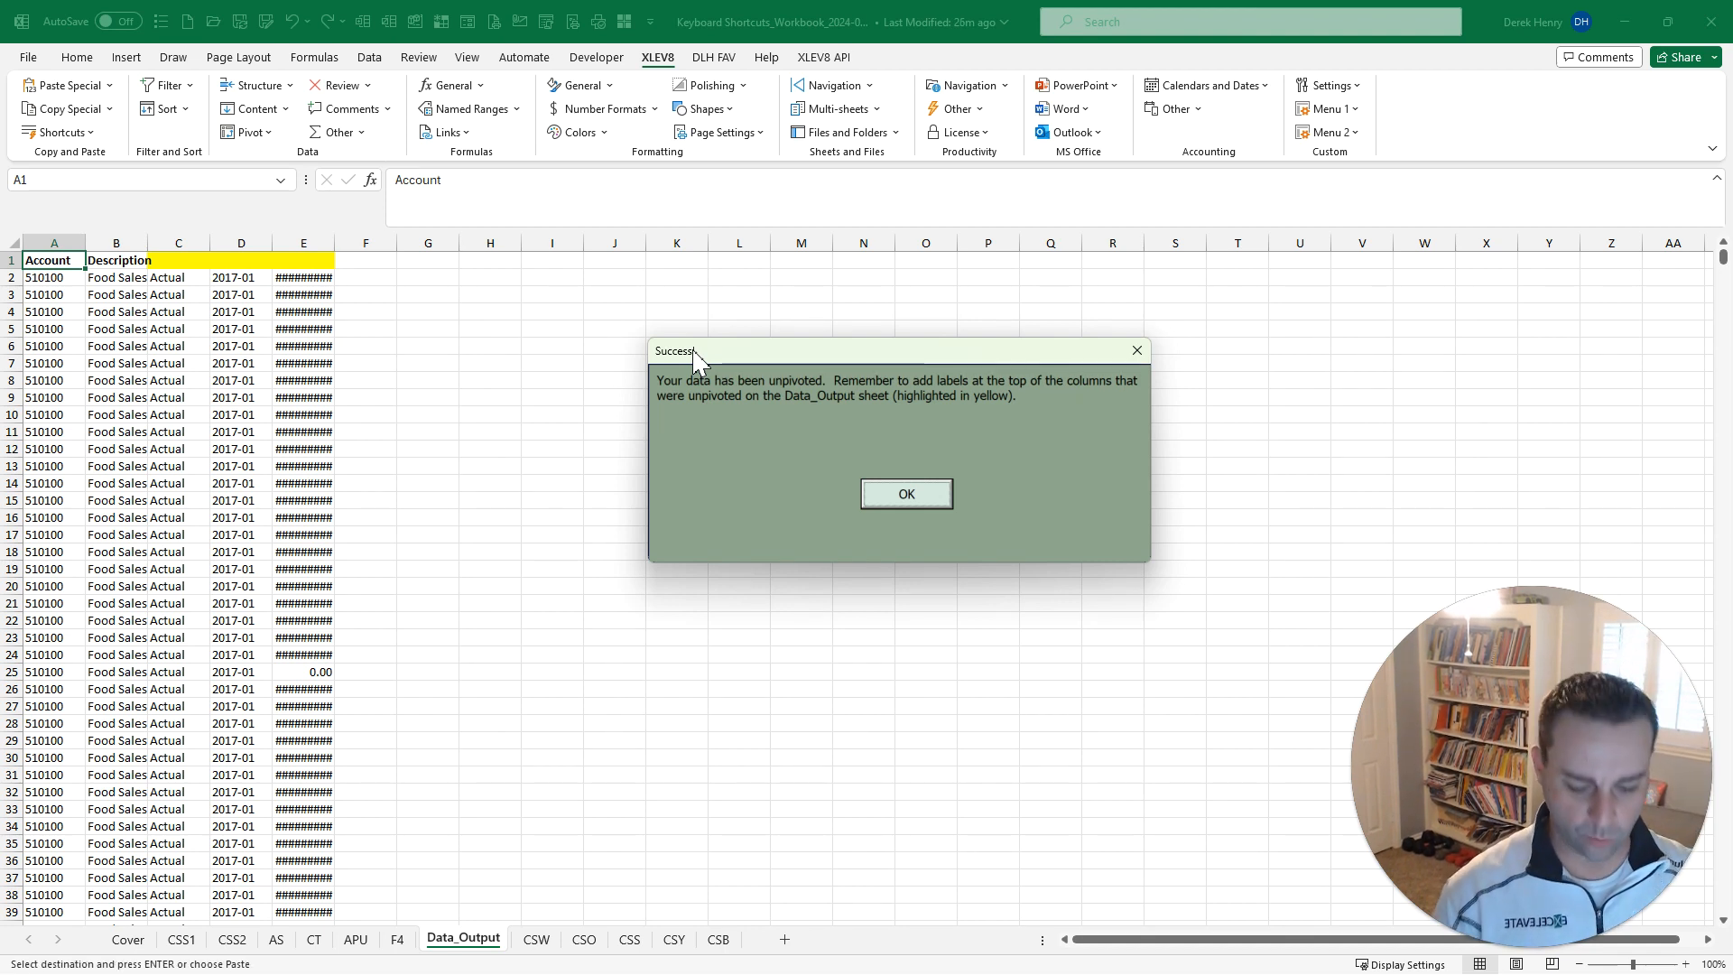
key(Return)
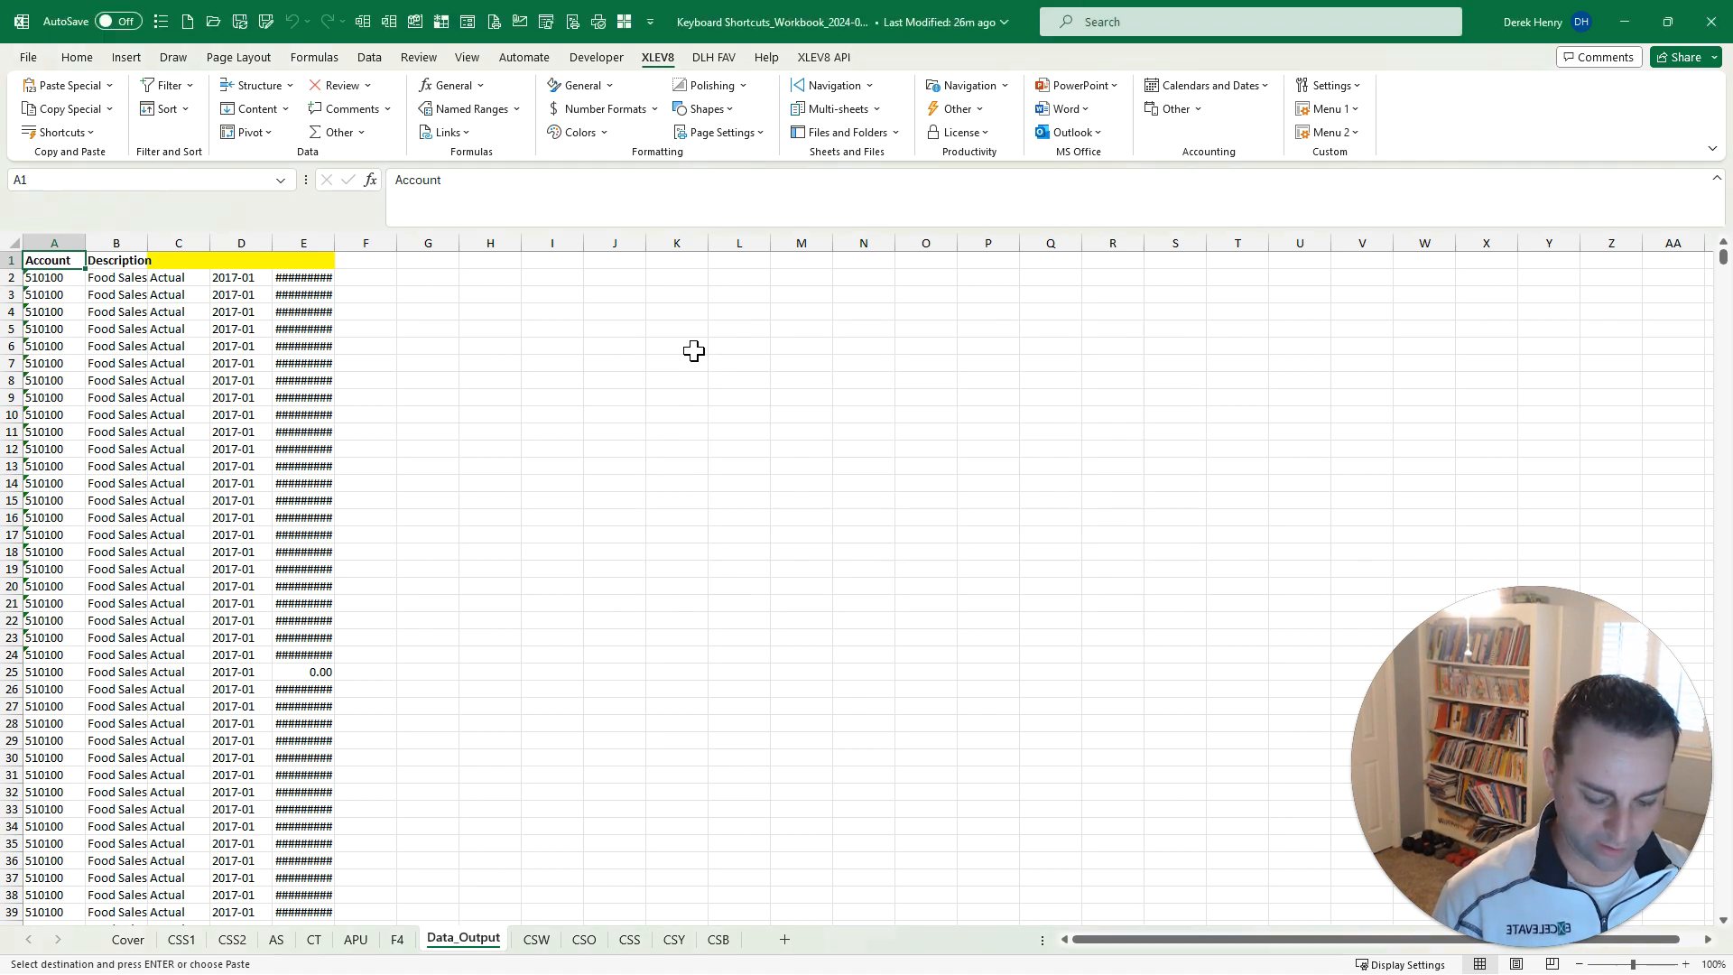
Dismiss the macro search and view the list of XLEV8 shortcut macros with their key assignments
click(818, 431)
click(818, 494)
key(Escape)
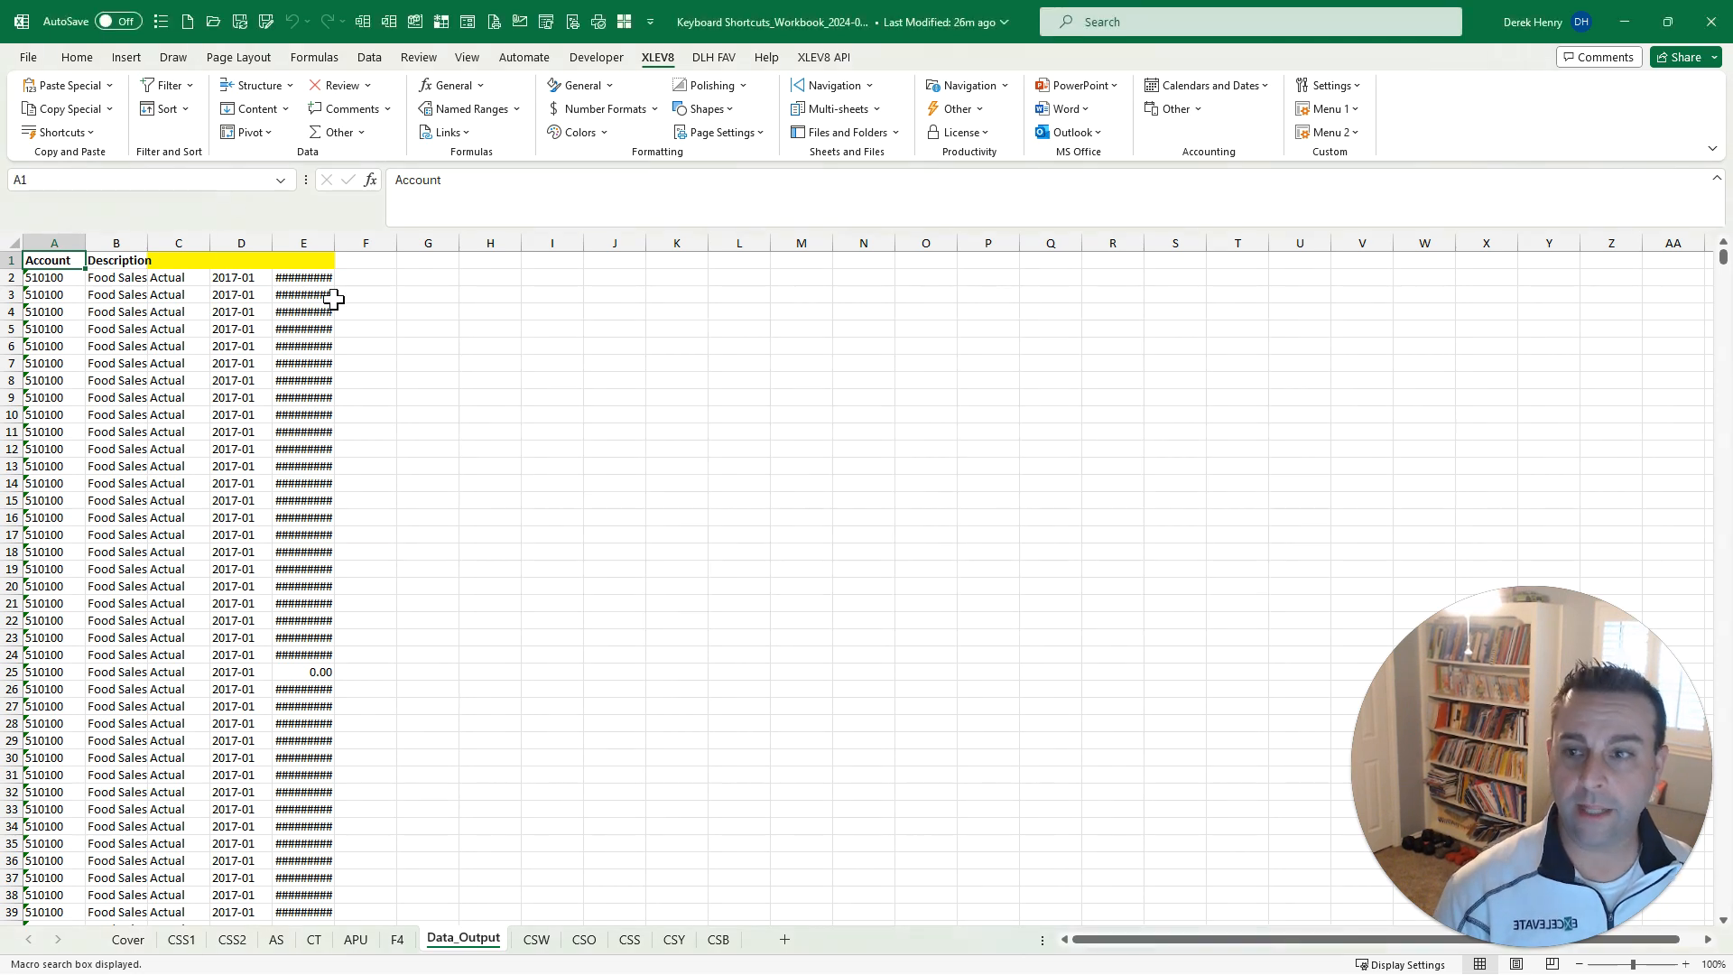
click(63, 131)
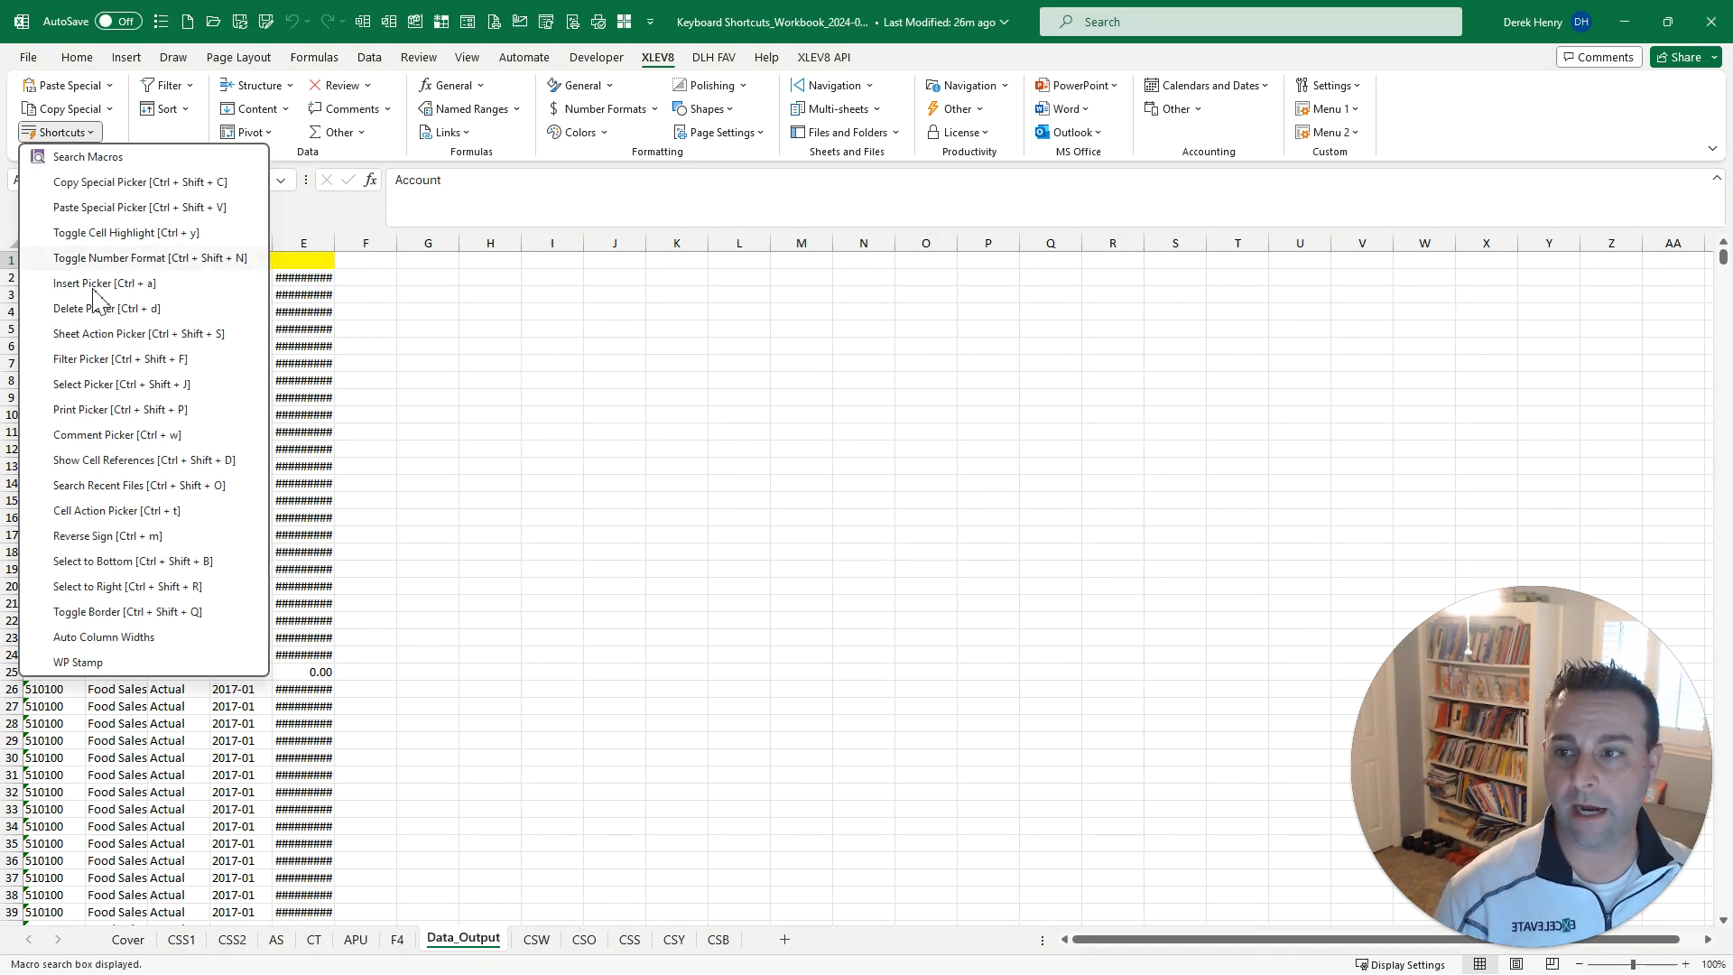
click(418, 335)
key(ctrl+c)
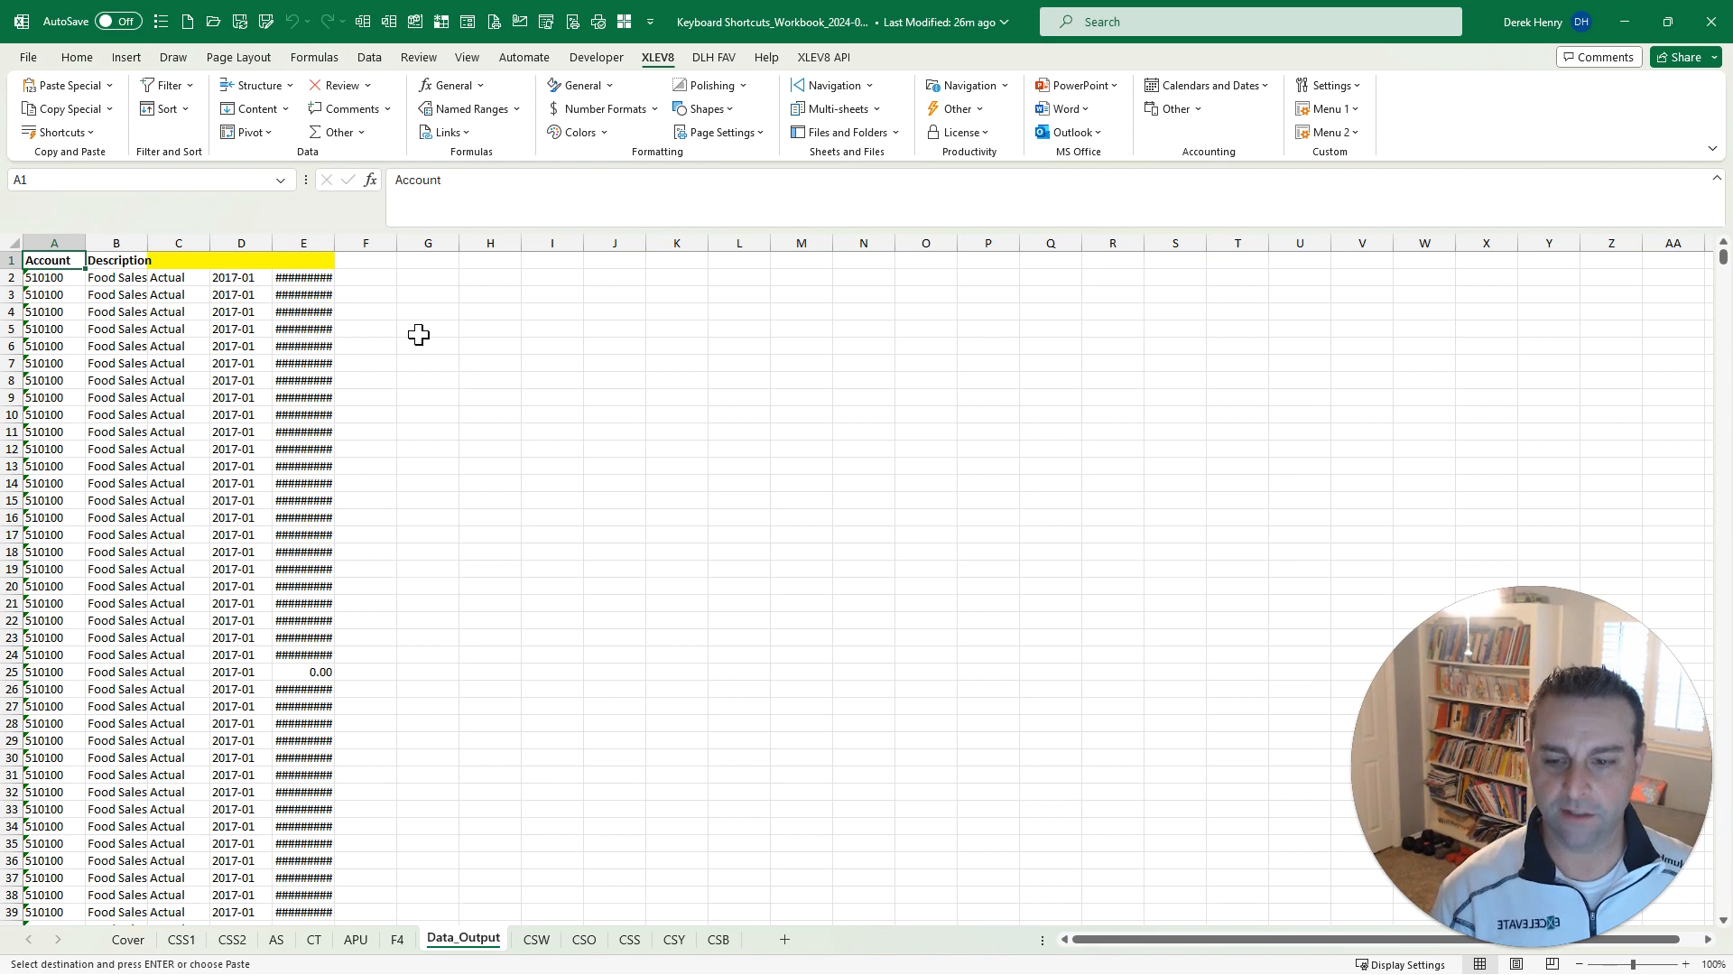
Go past the CSW sheet to the CSO sheet and search the recent files for "export"
key(ctrl+Page_Down)
key(ctrl+Home)
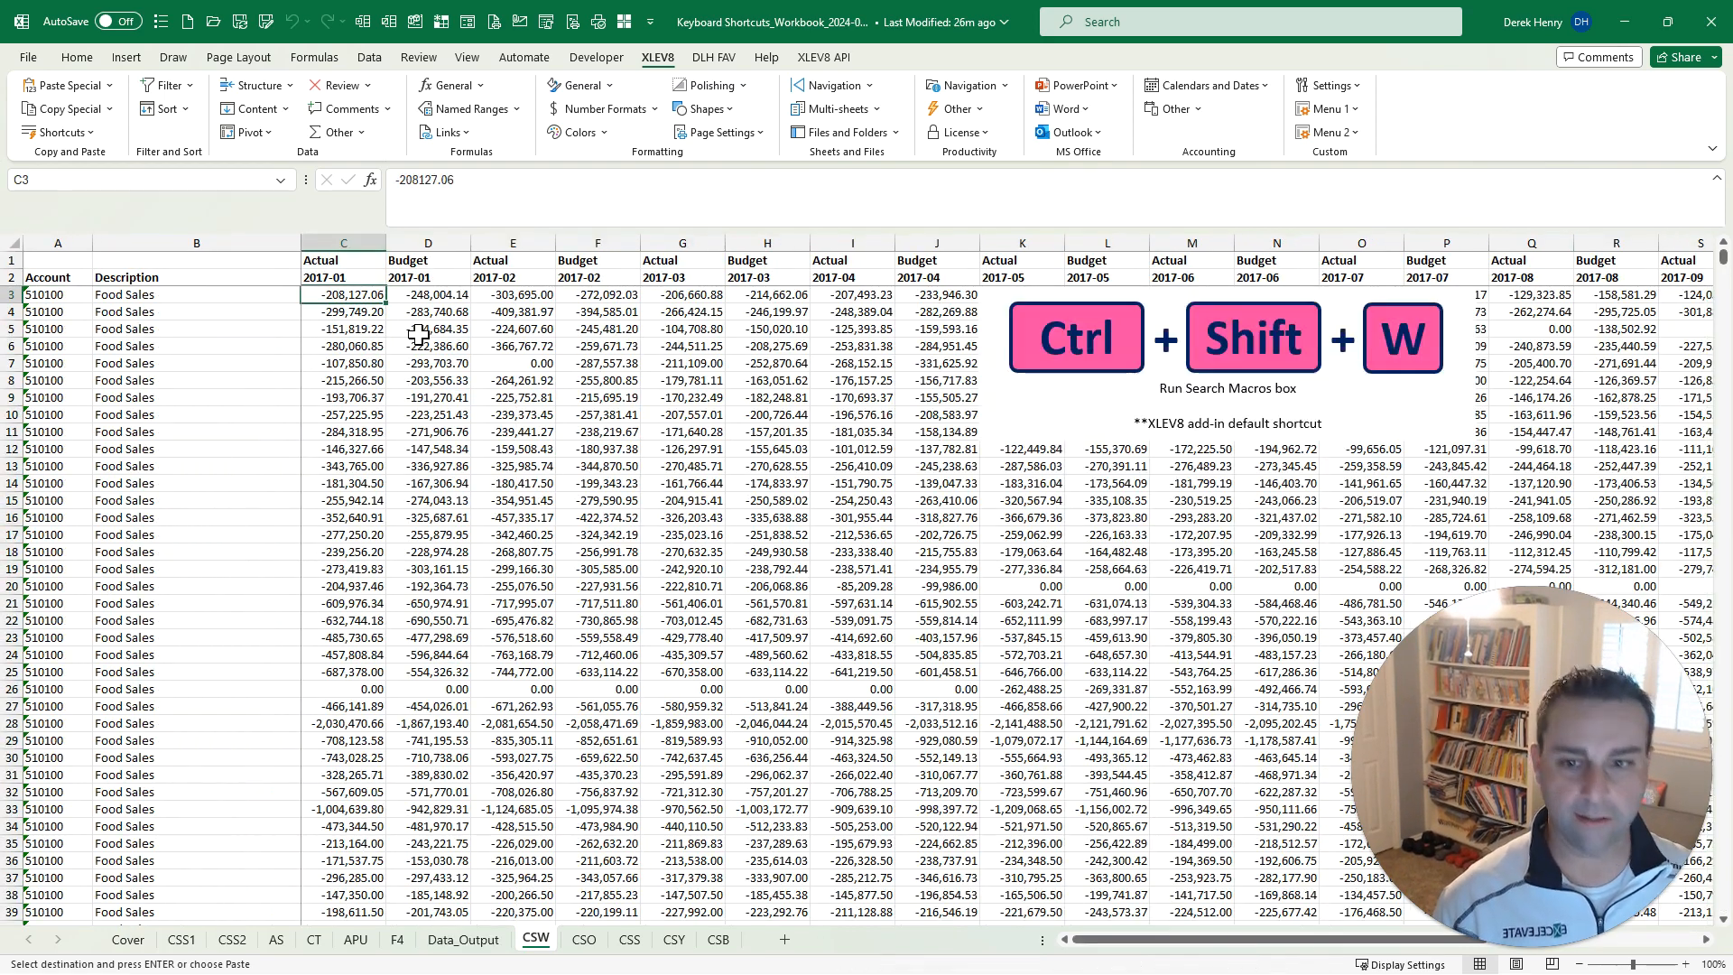
key(ctrl+Page_Down)
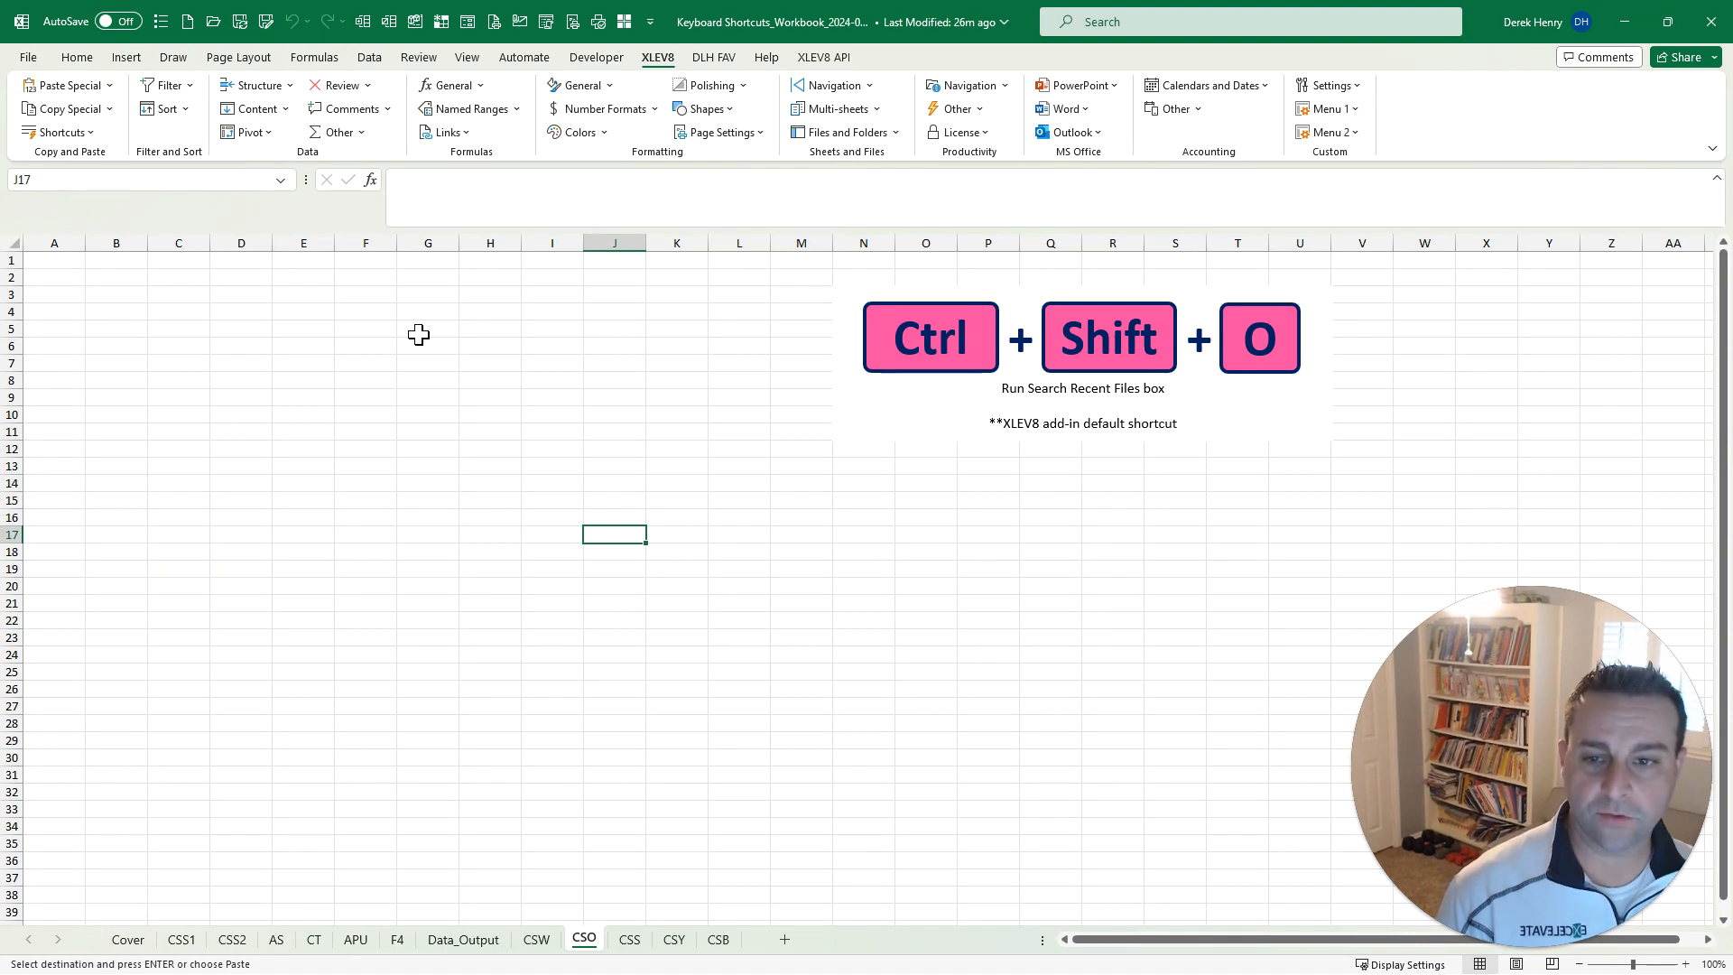
key(ctrl)
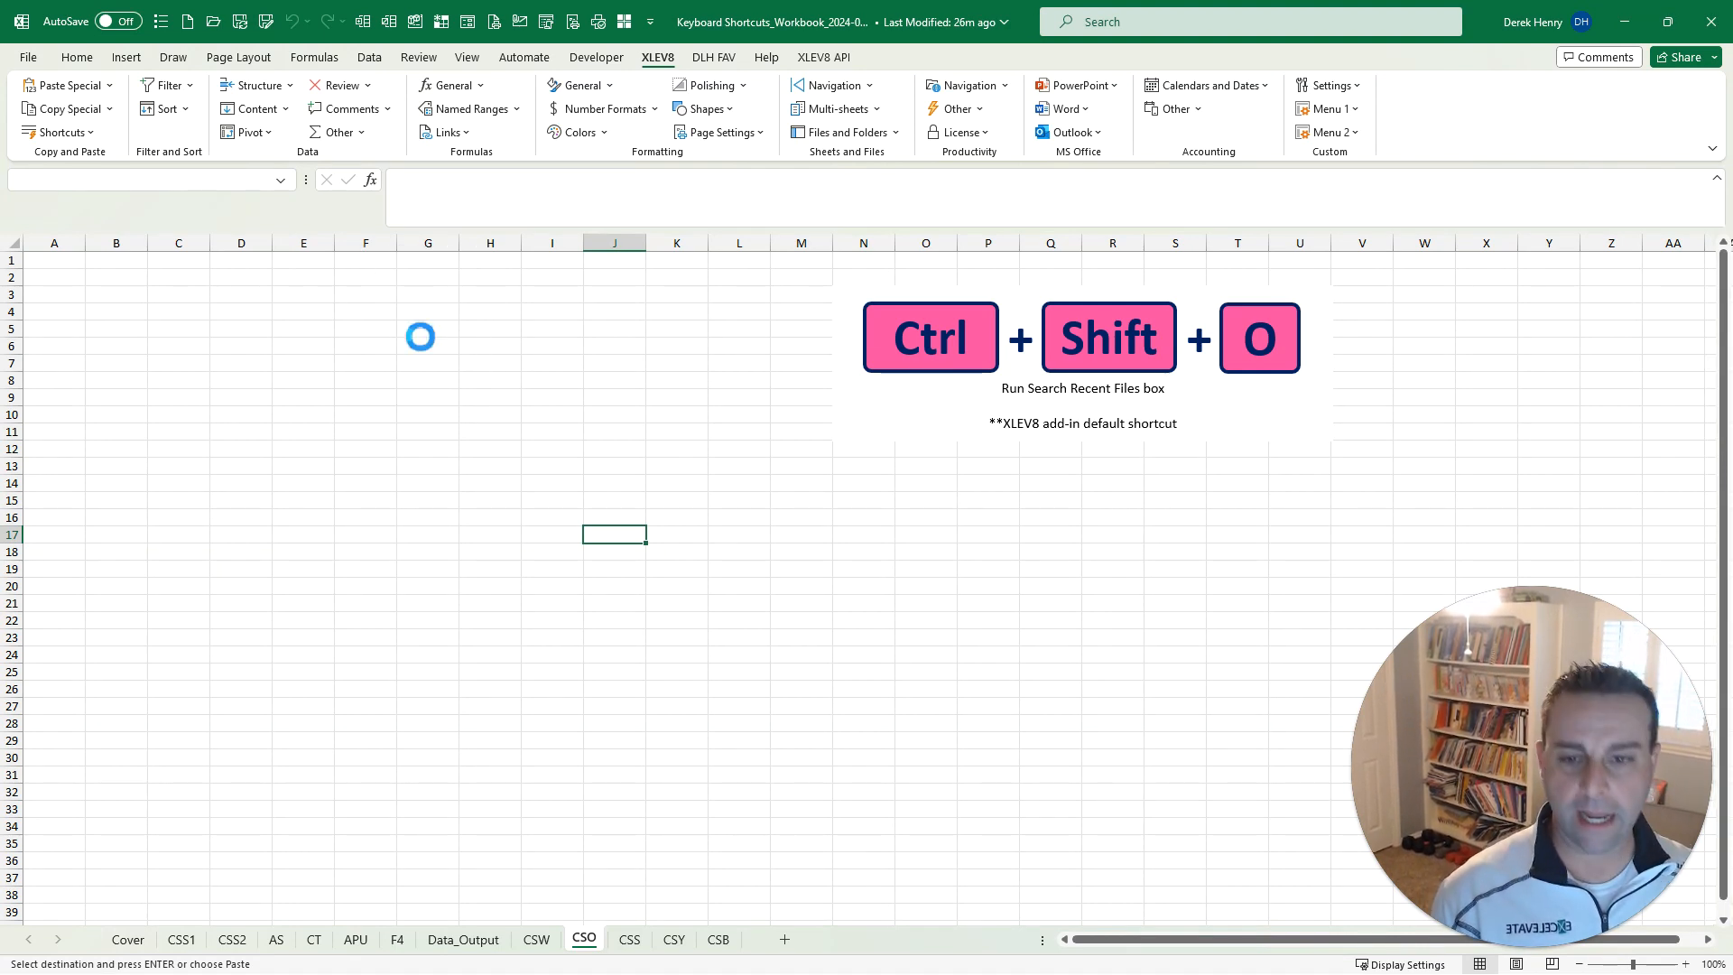
key(ctrl+shift+o)
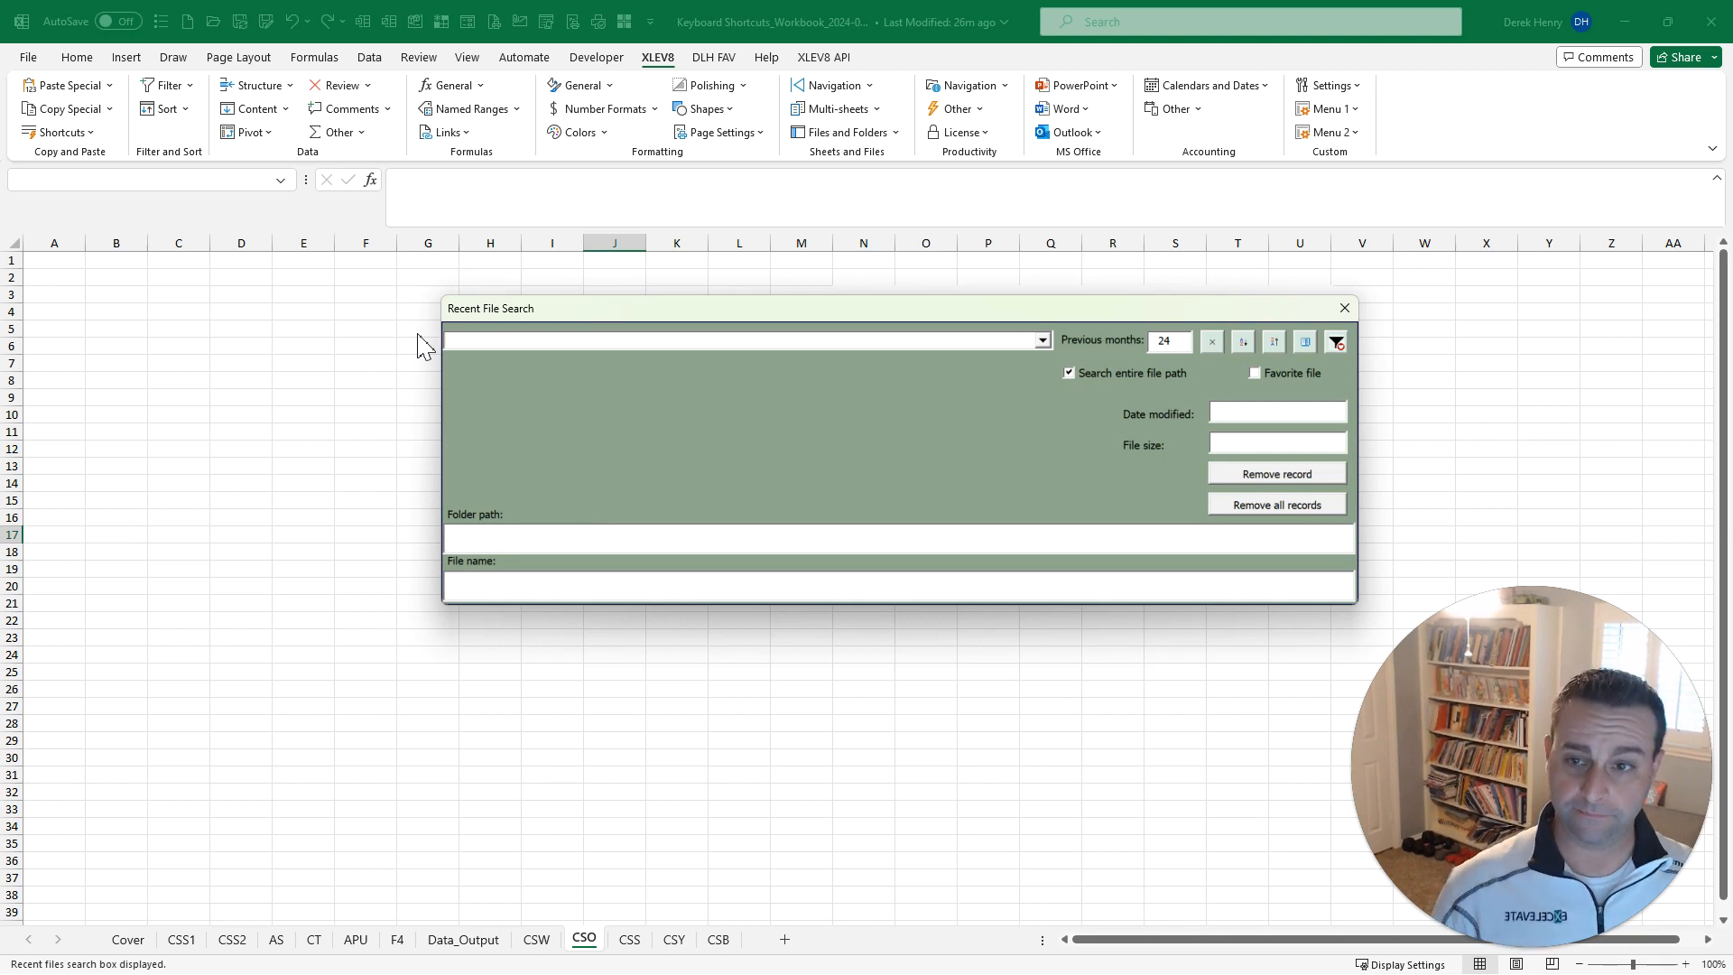
text(export)
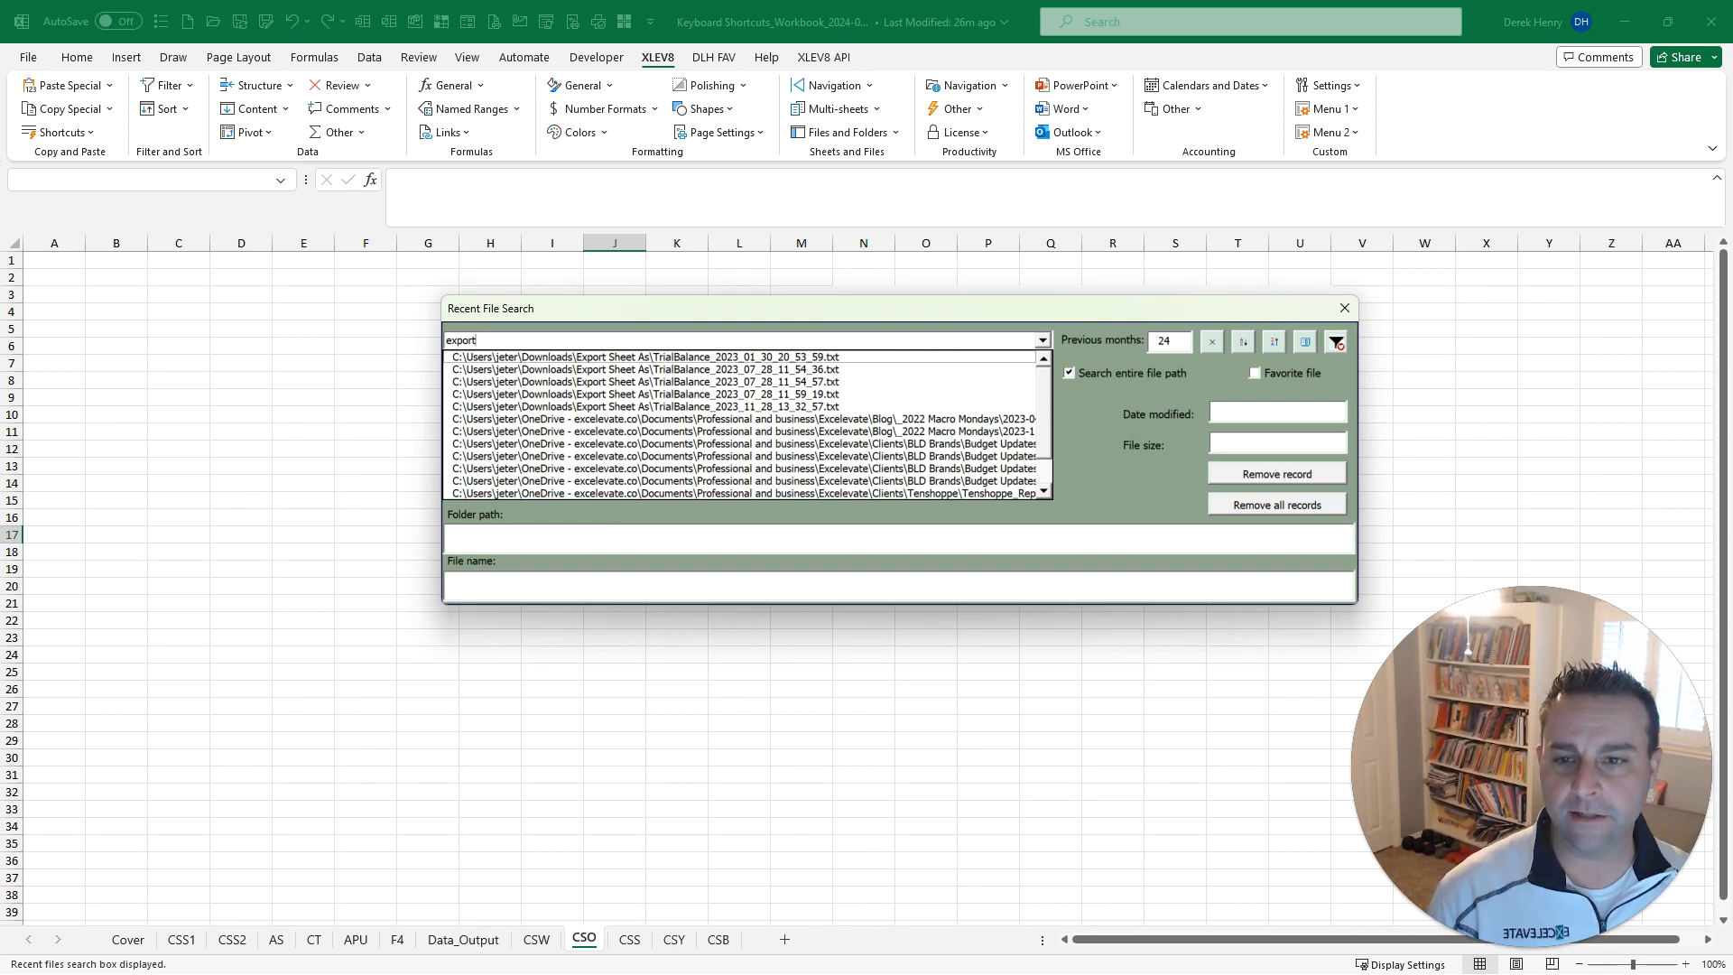
Search the recent files for "balance", pick Account Balance by Location_2021-P06_2022-05-08.xlsx to view its details, and close the search
key(ctrl+a)
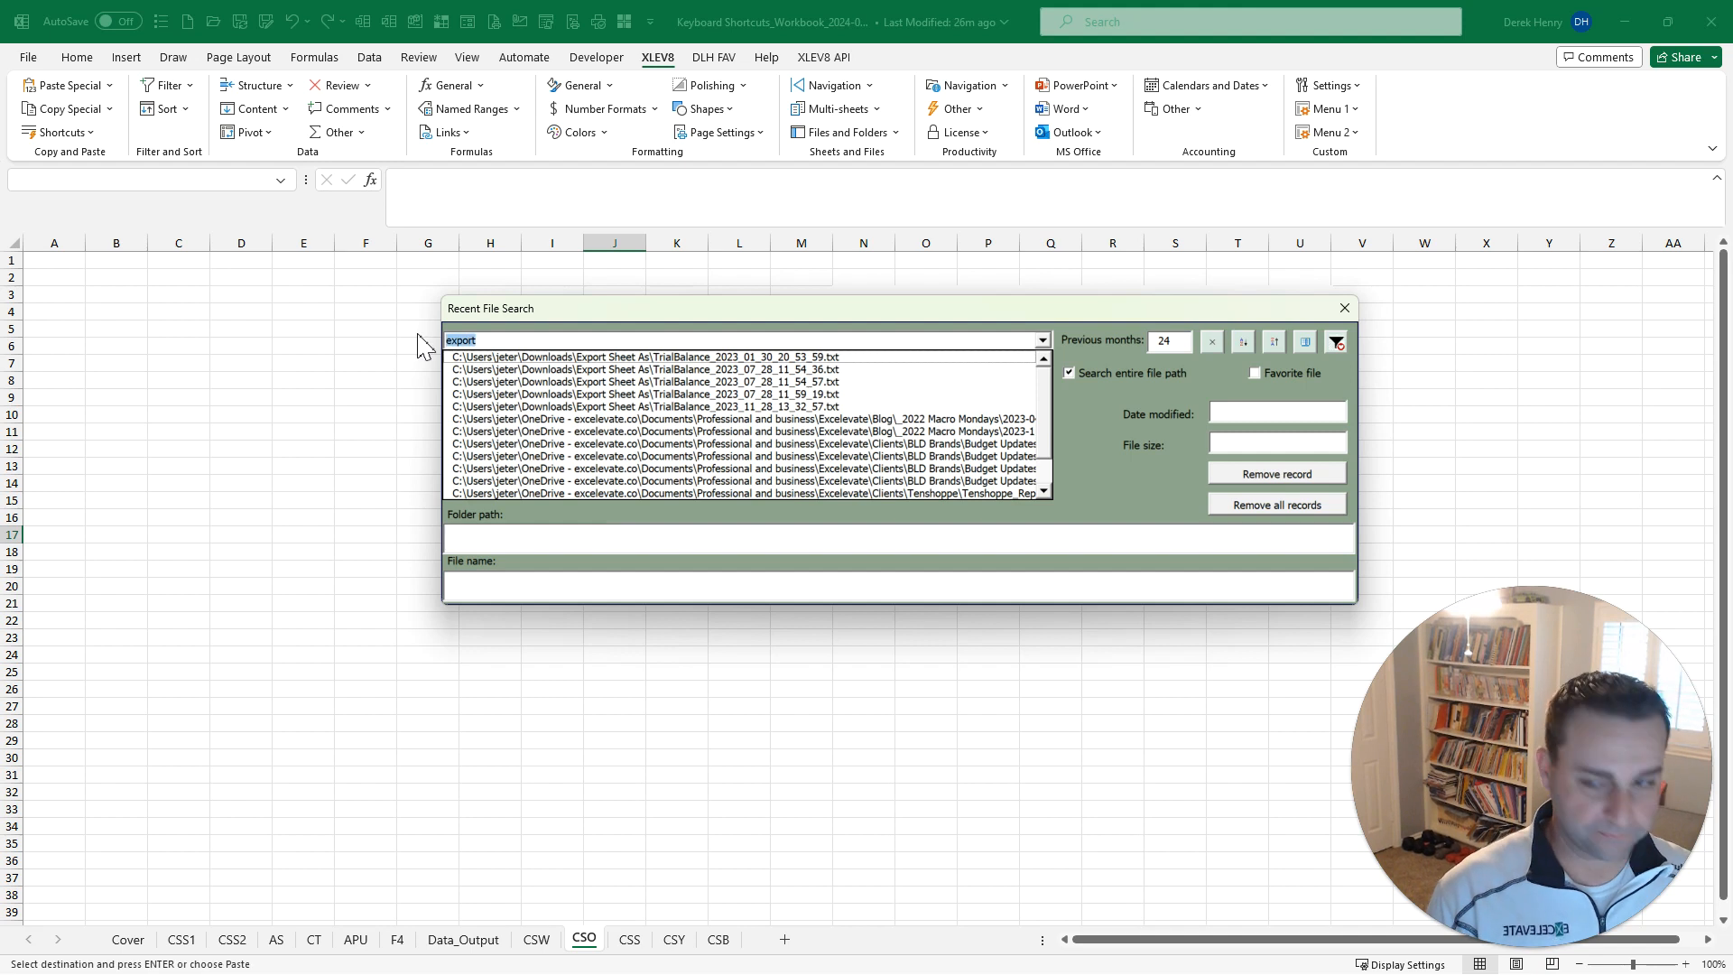
text(balance)
key(Down)
key(Down)
key(Down)
key(Down)
key(Down)
key(Down)
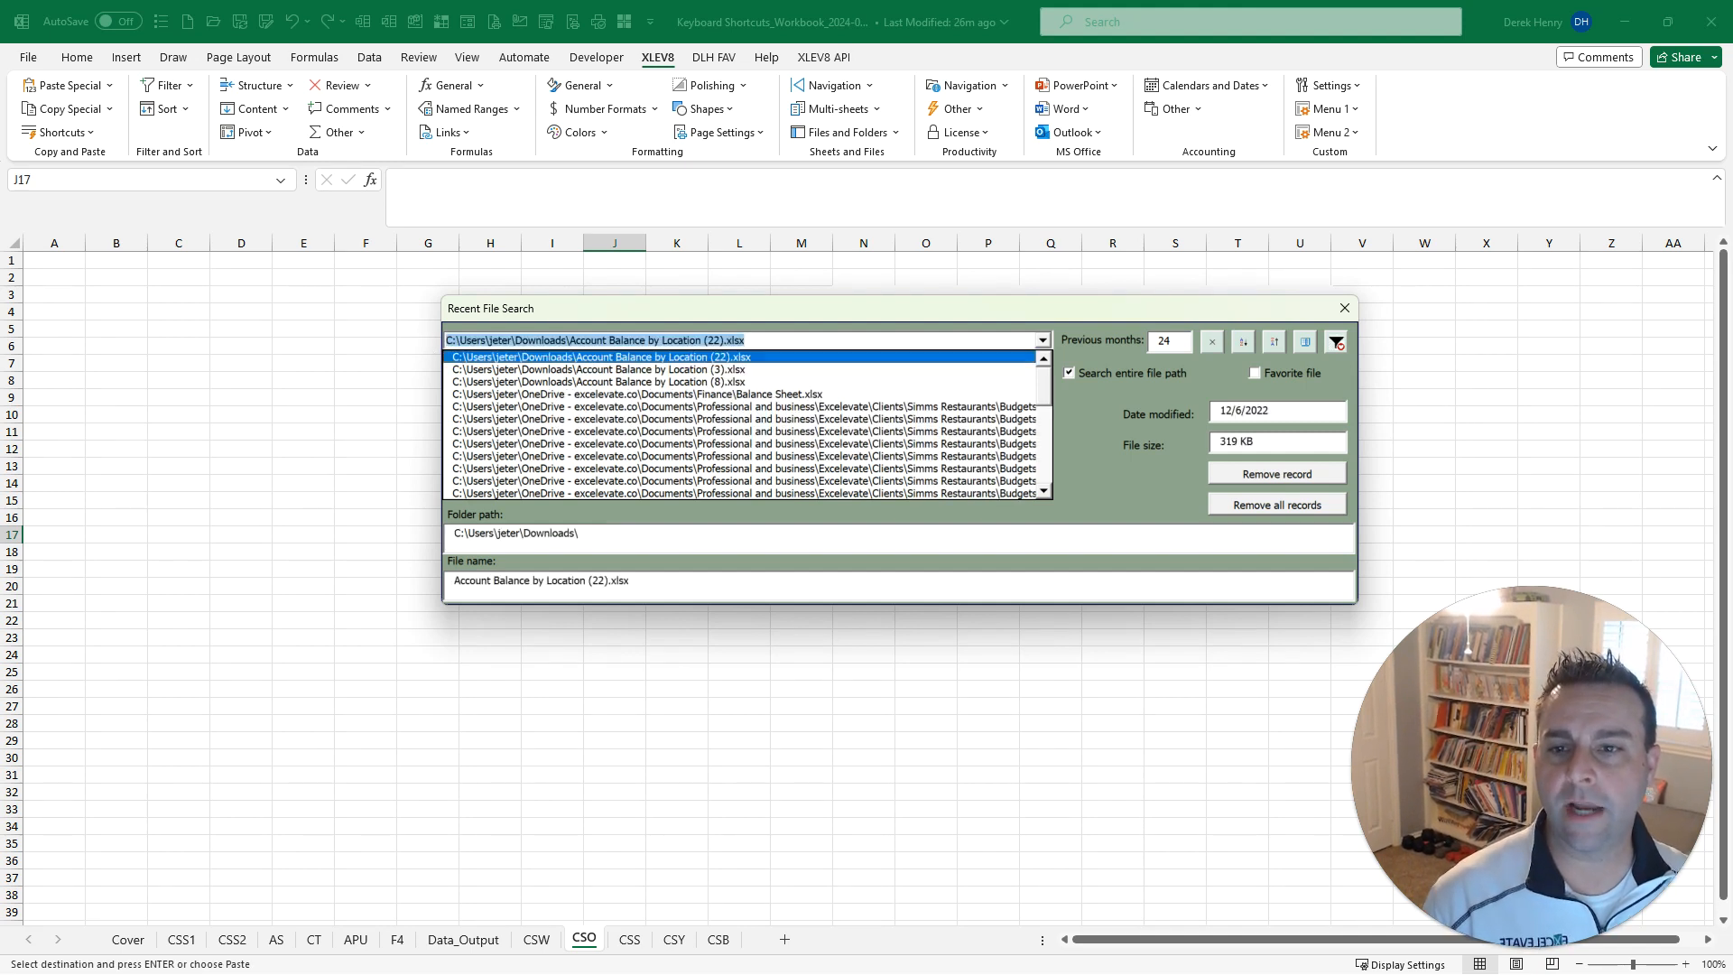
key(Down)
key(Down)
key(Down)
key(Down)
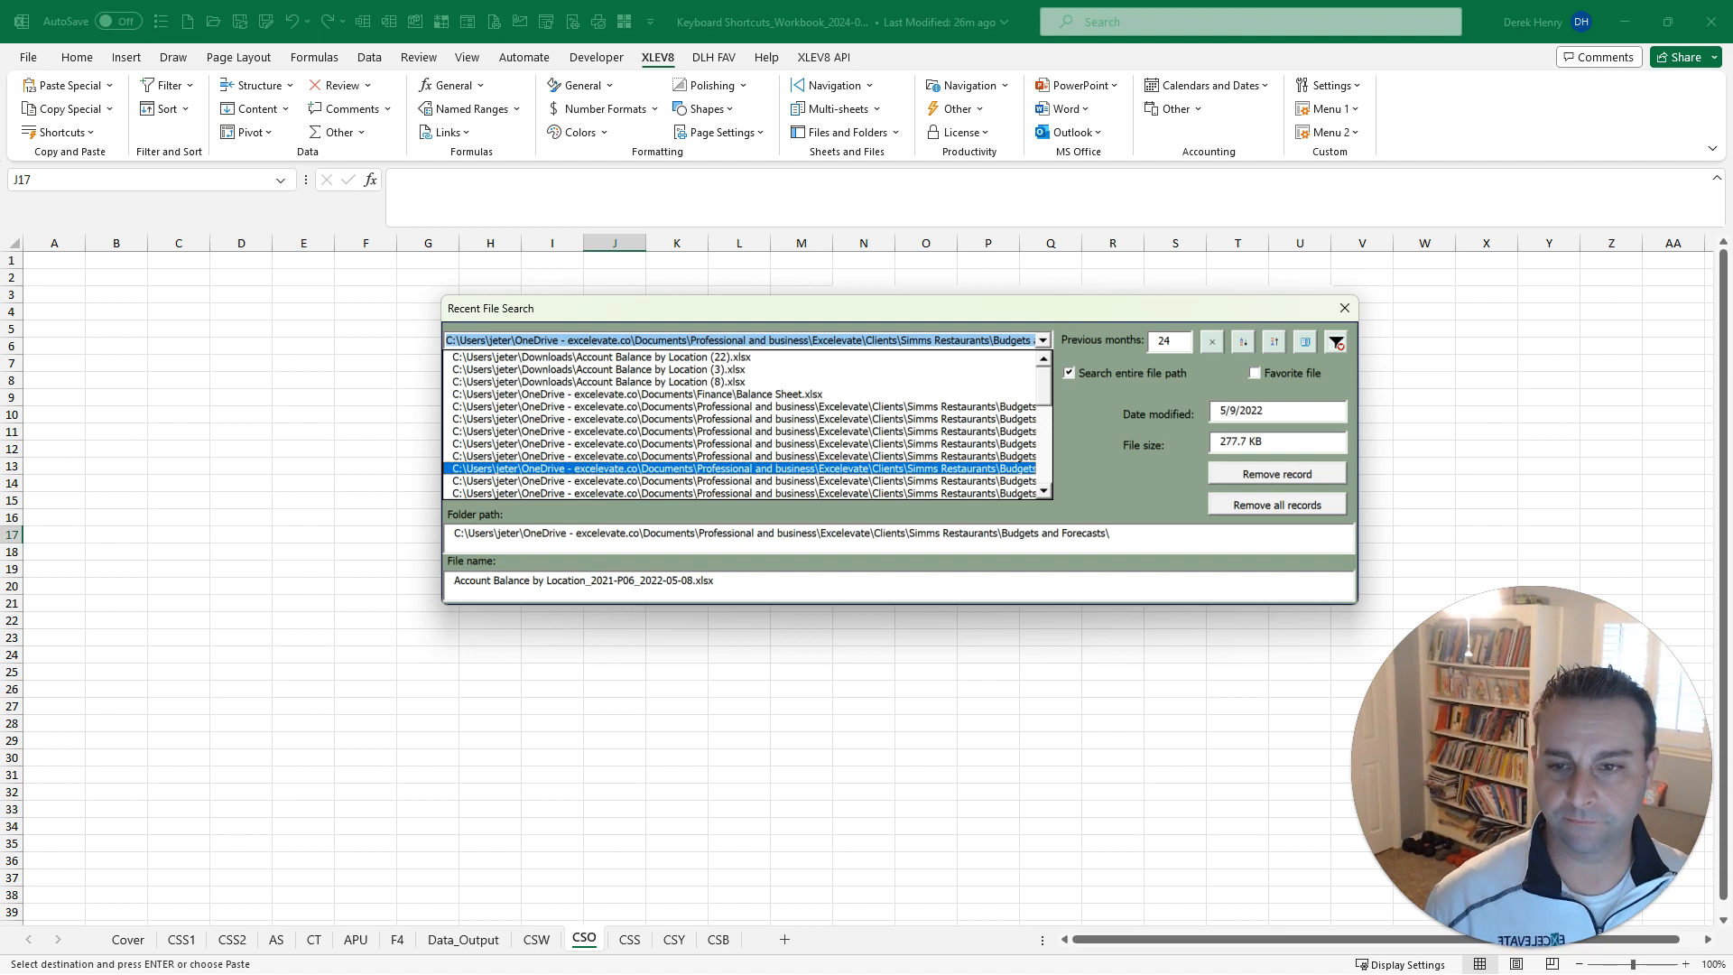
key(Return)
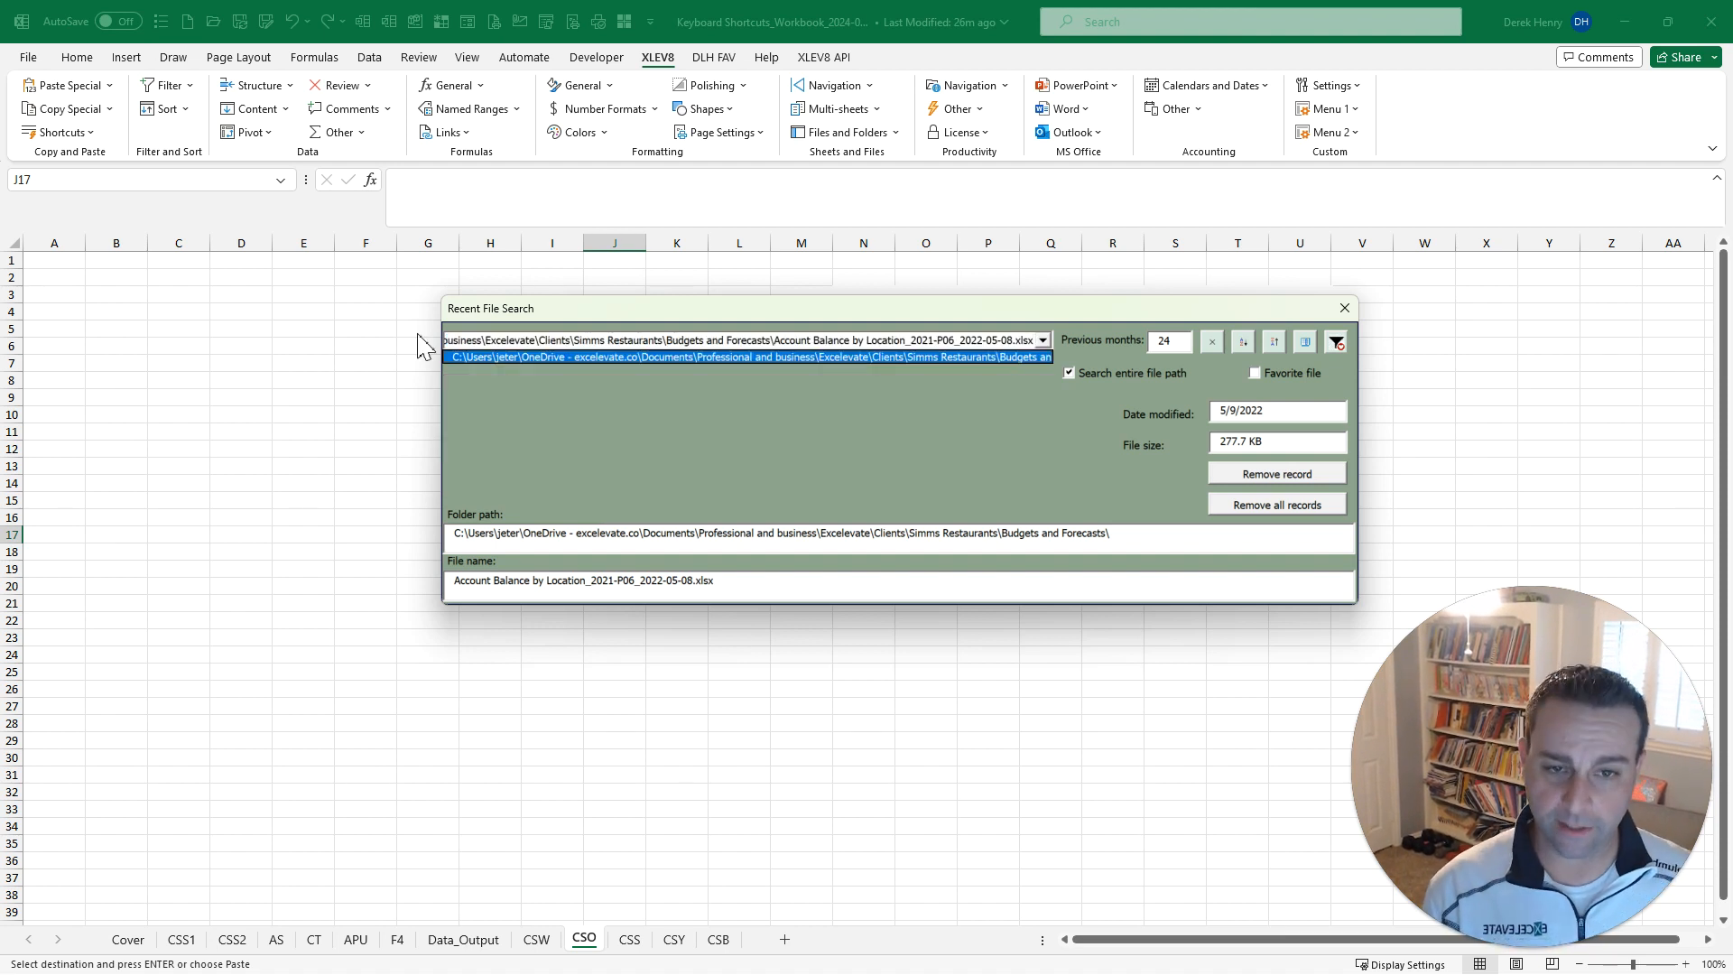
key(Escape)
key(Escape)
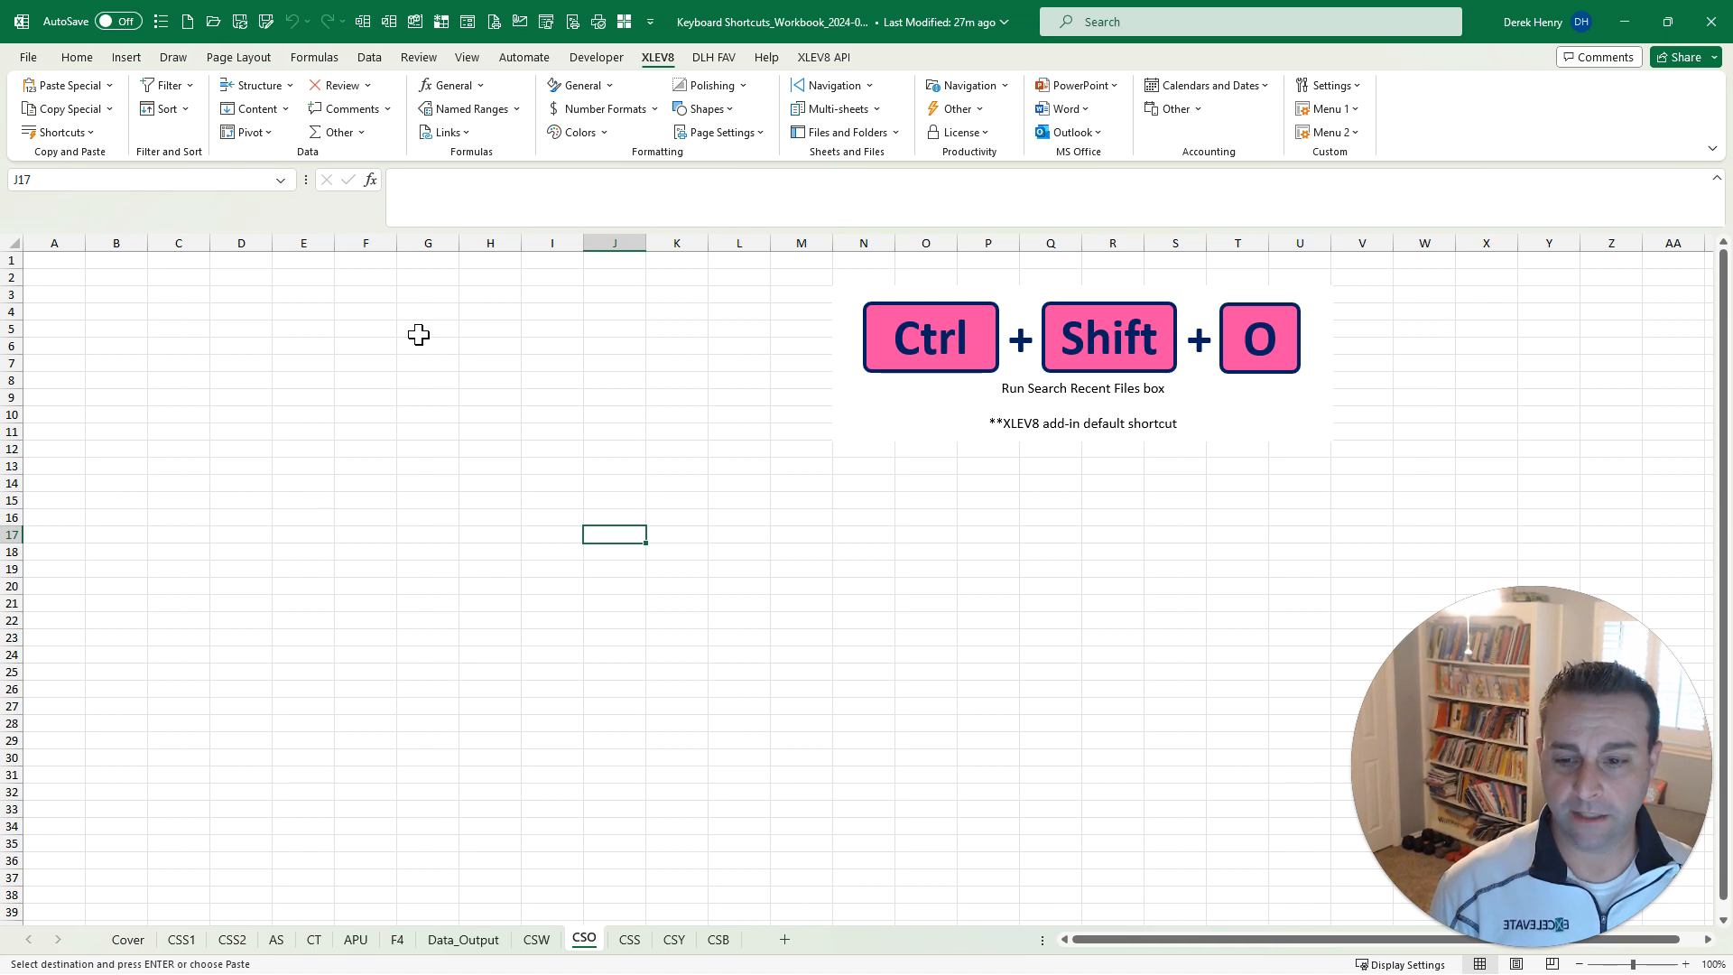
Reopen the recent file search, examine its Previous months setting and other options, and close it
key(ctrl+shift+o)
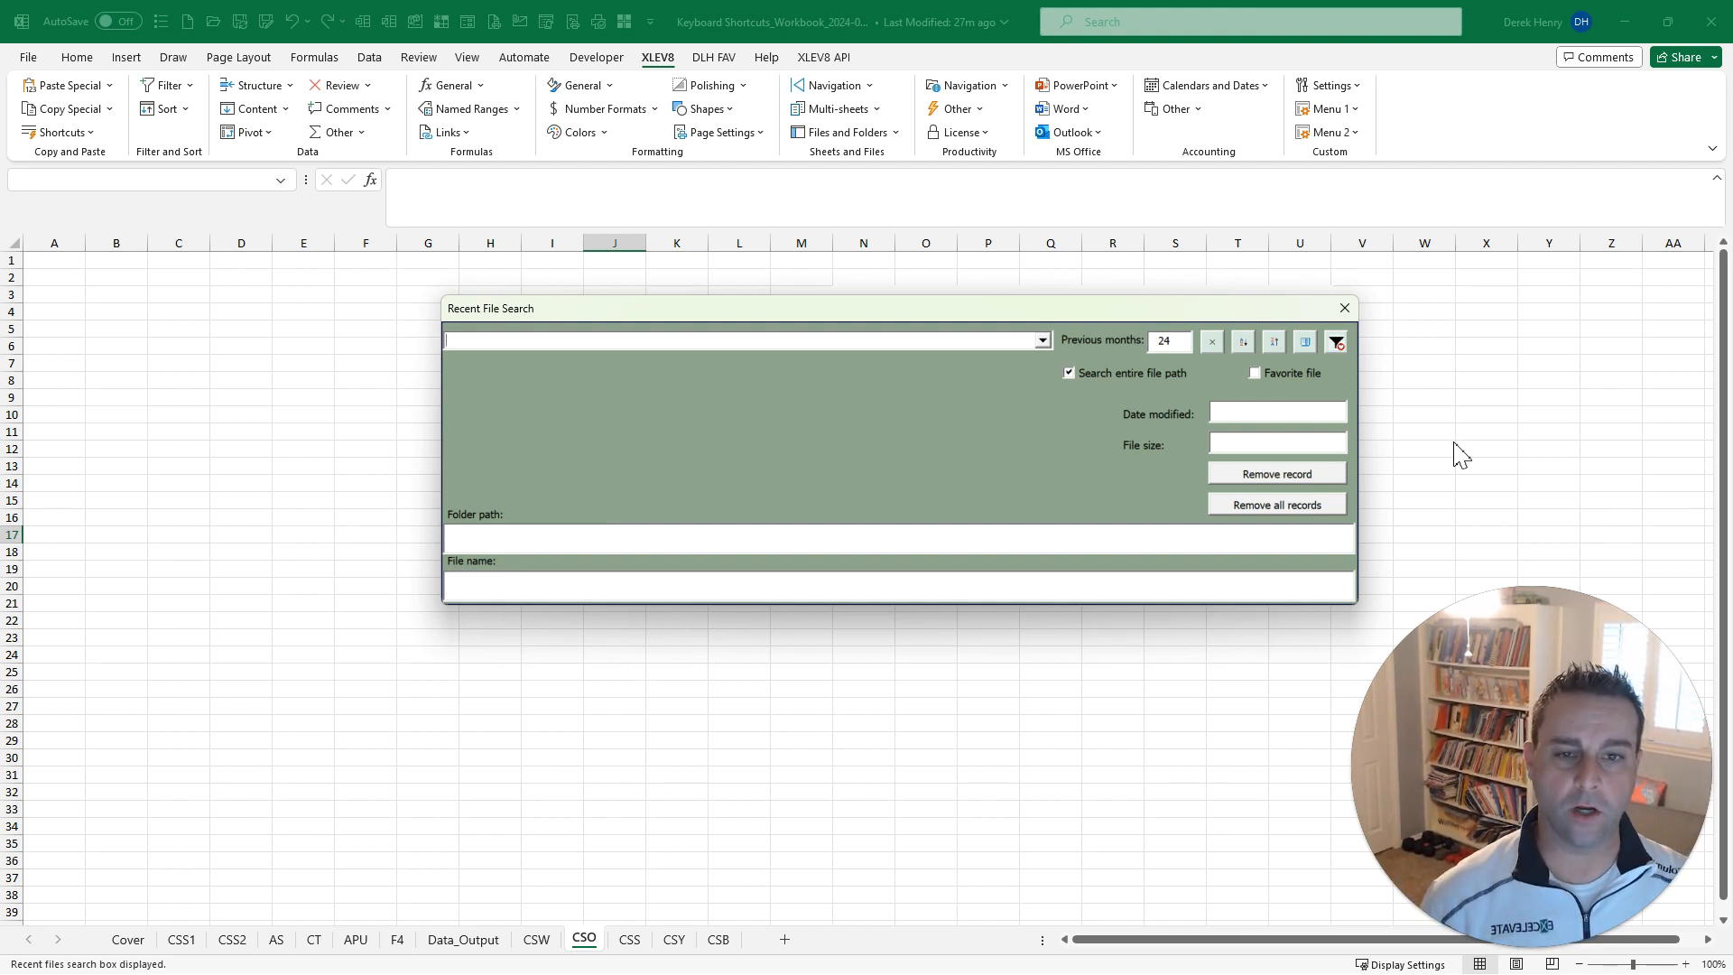
click(1169, 345)
click(1181, 325)
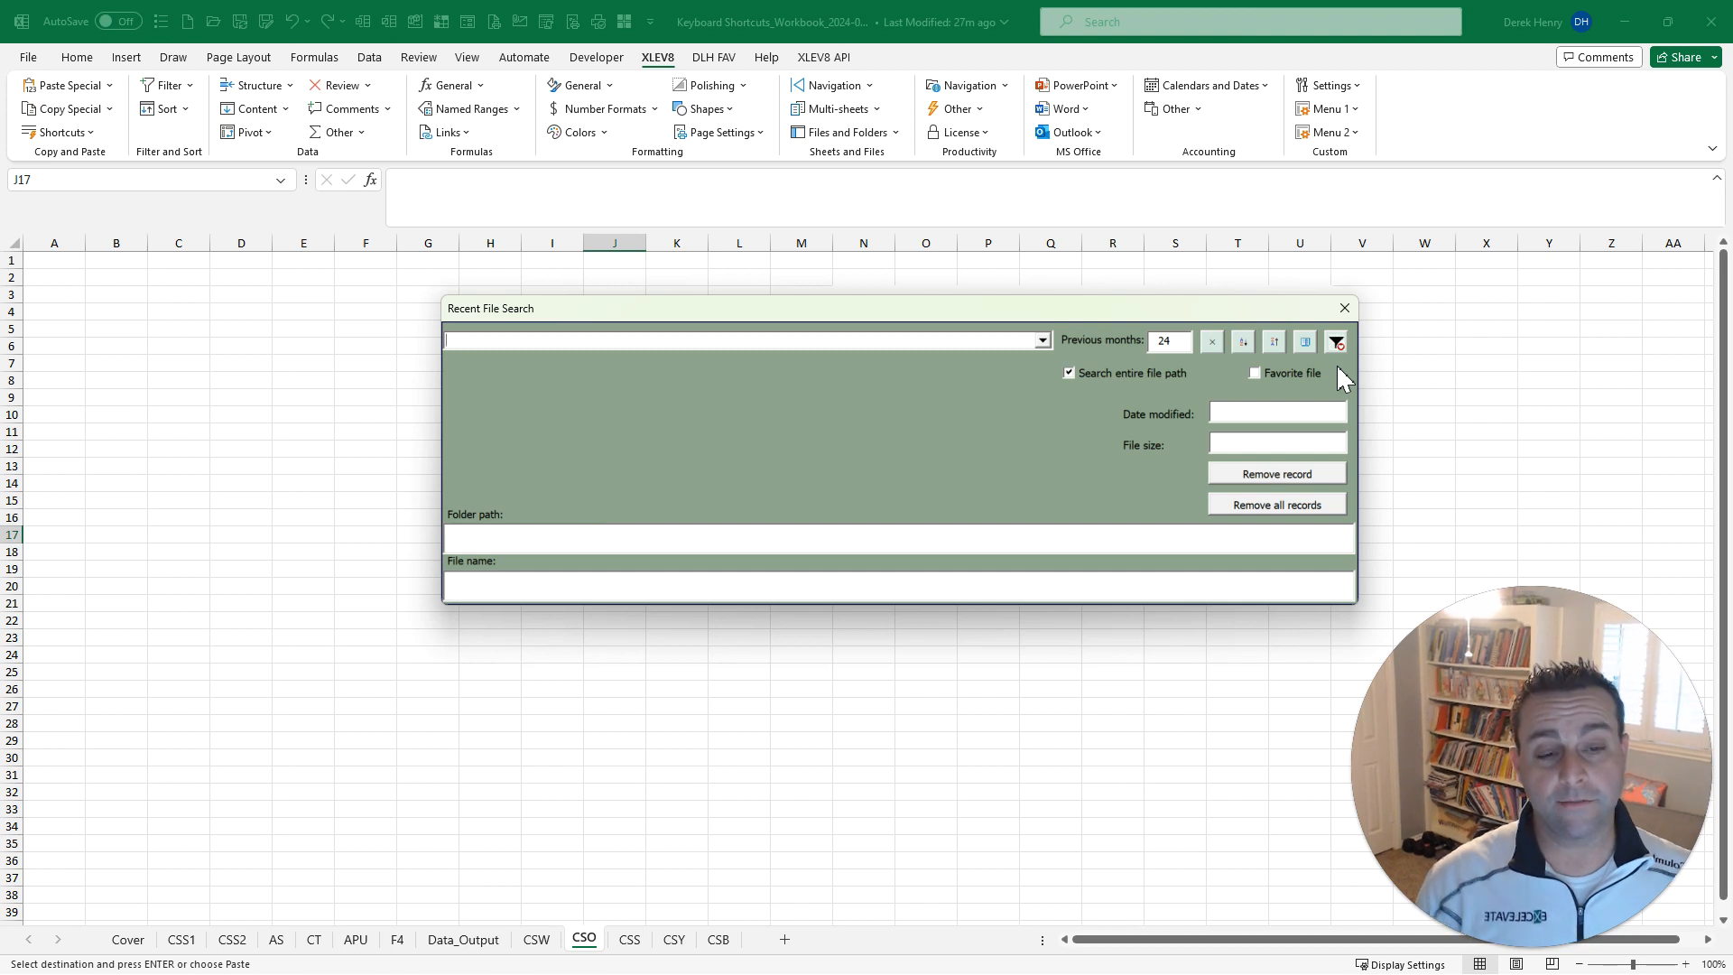
key(Escape)
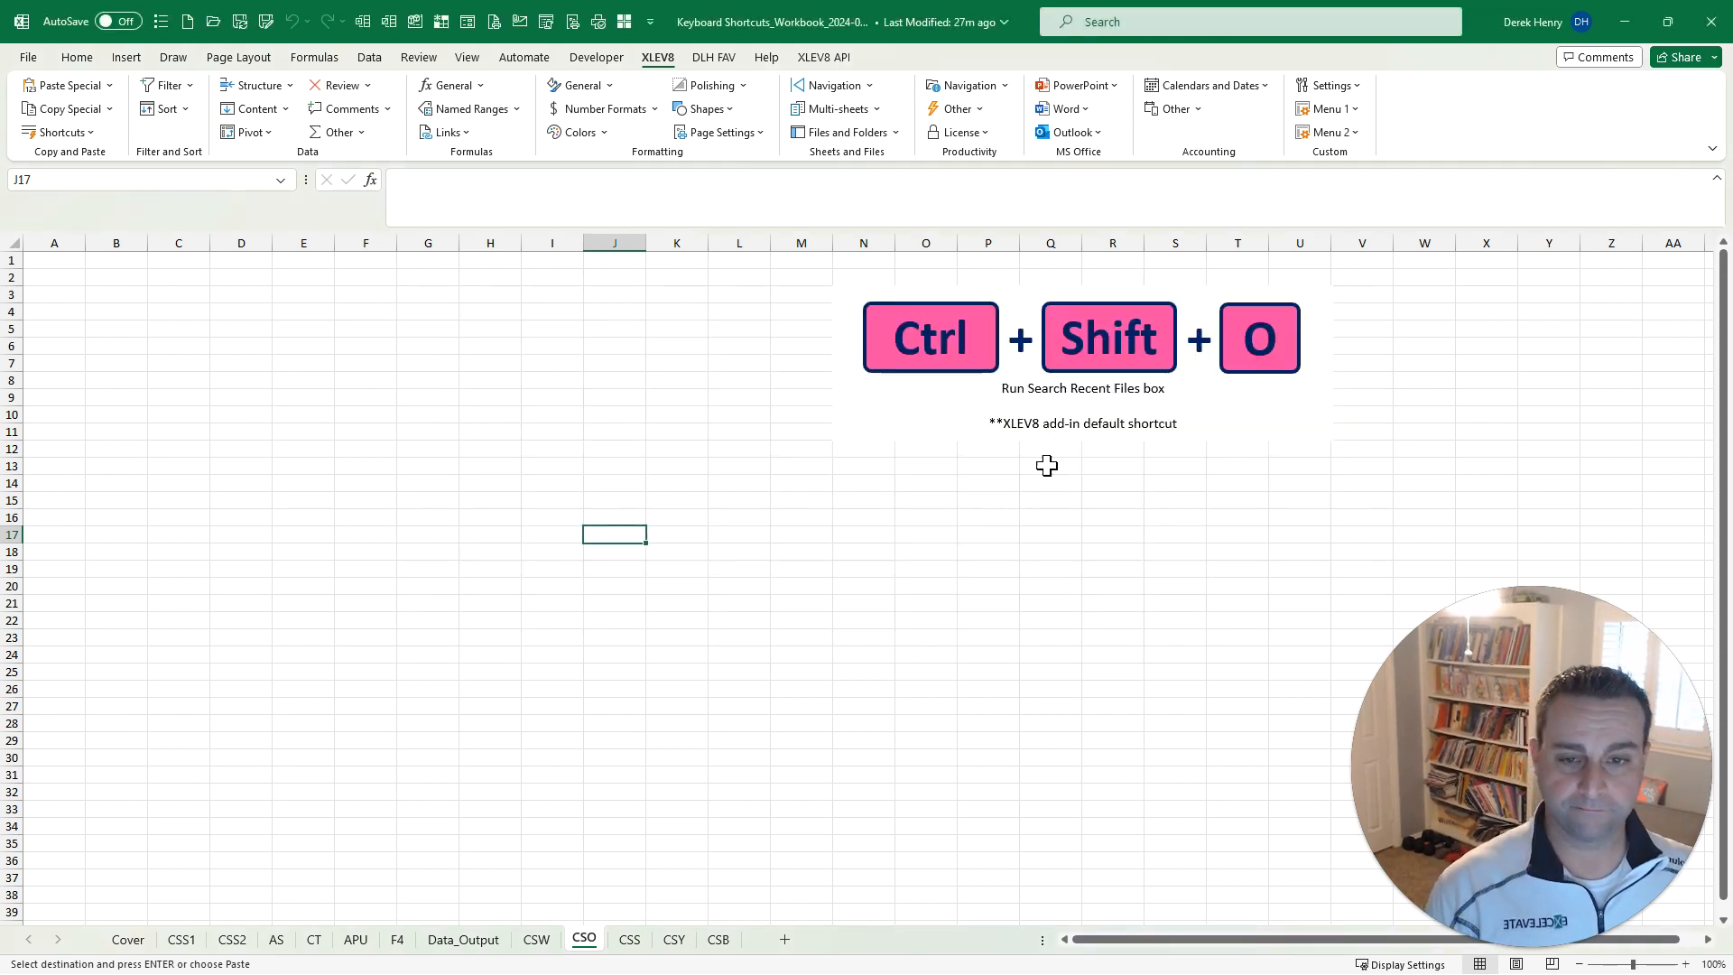
From the CSS sheet, use the Sheet Action Picker to go to the first sheet and then to the last sheet
key(ctrl+Page_Down)
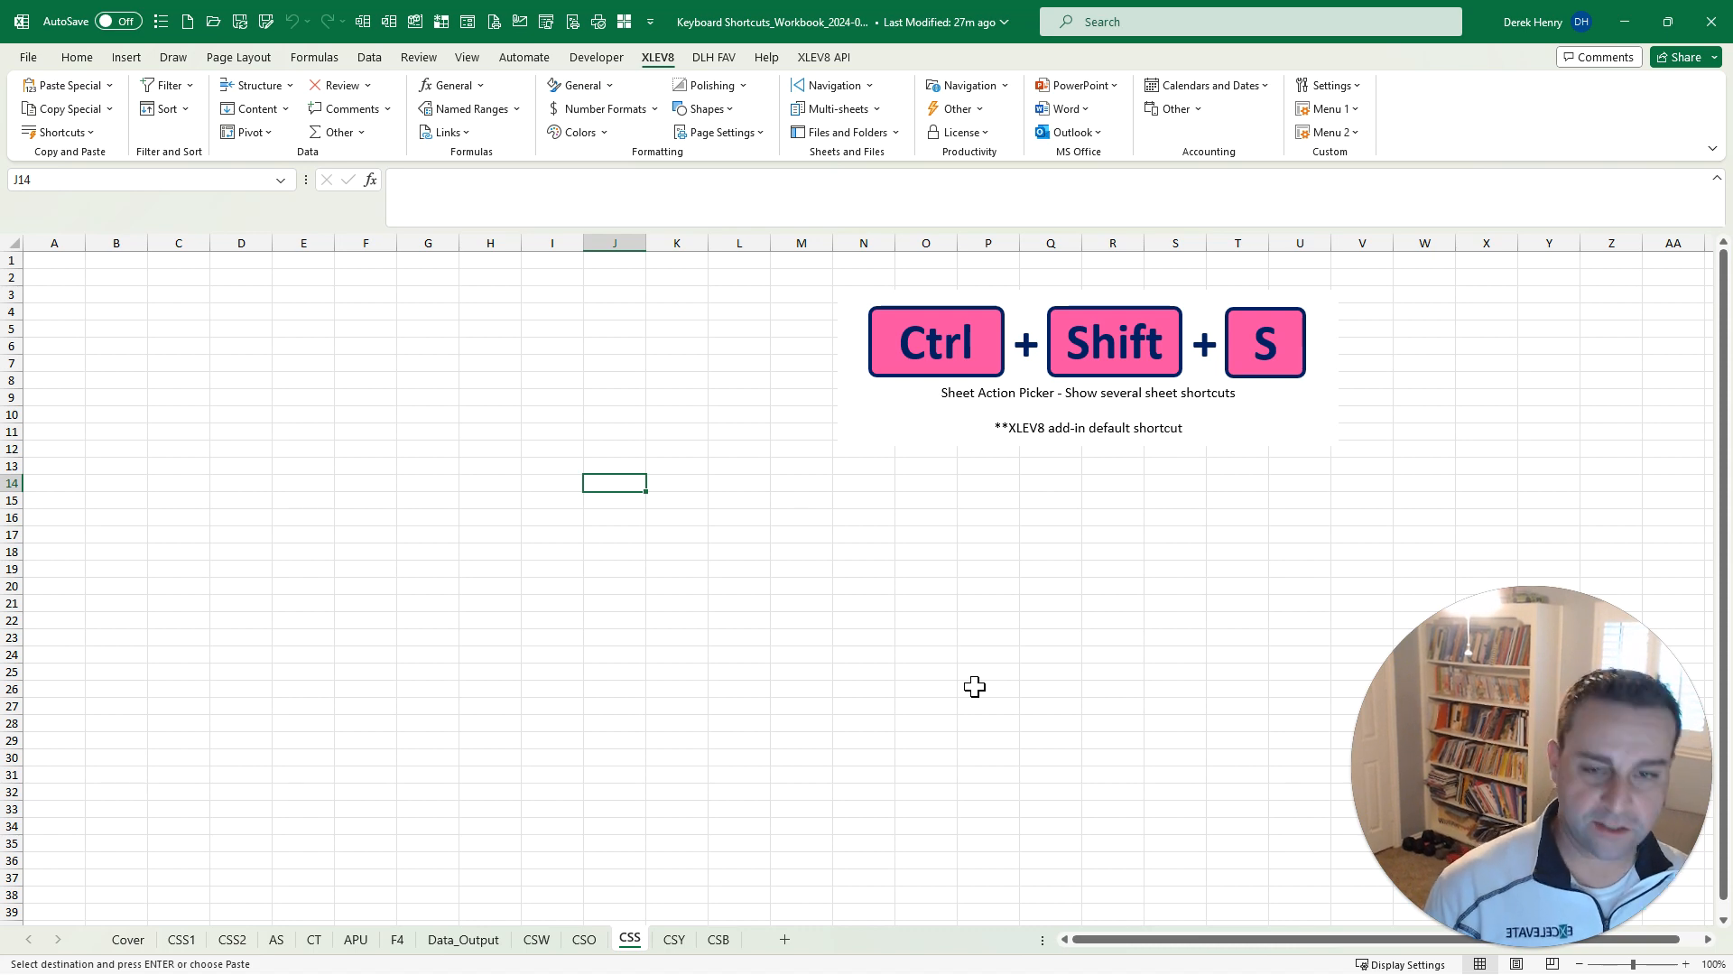
key(ctrl+shift+s)
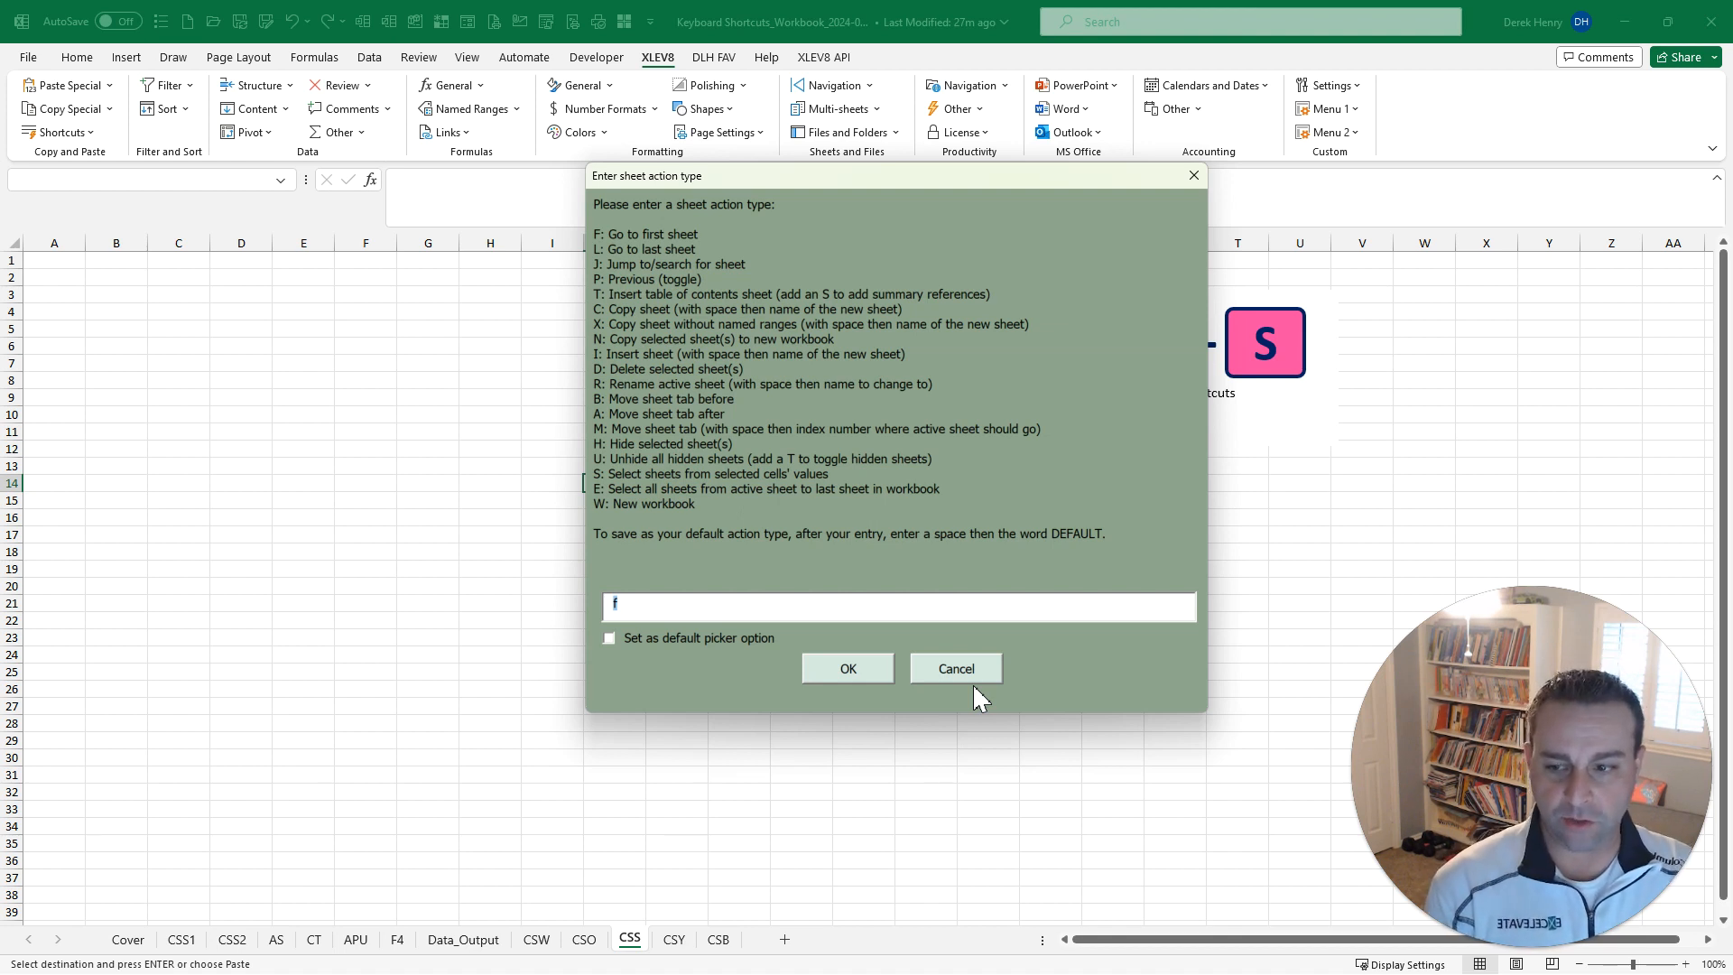
key(Return)
key(ctrl+shift+s)
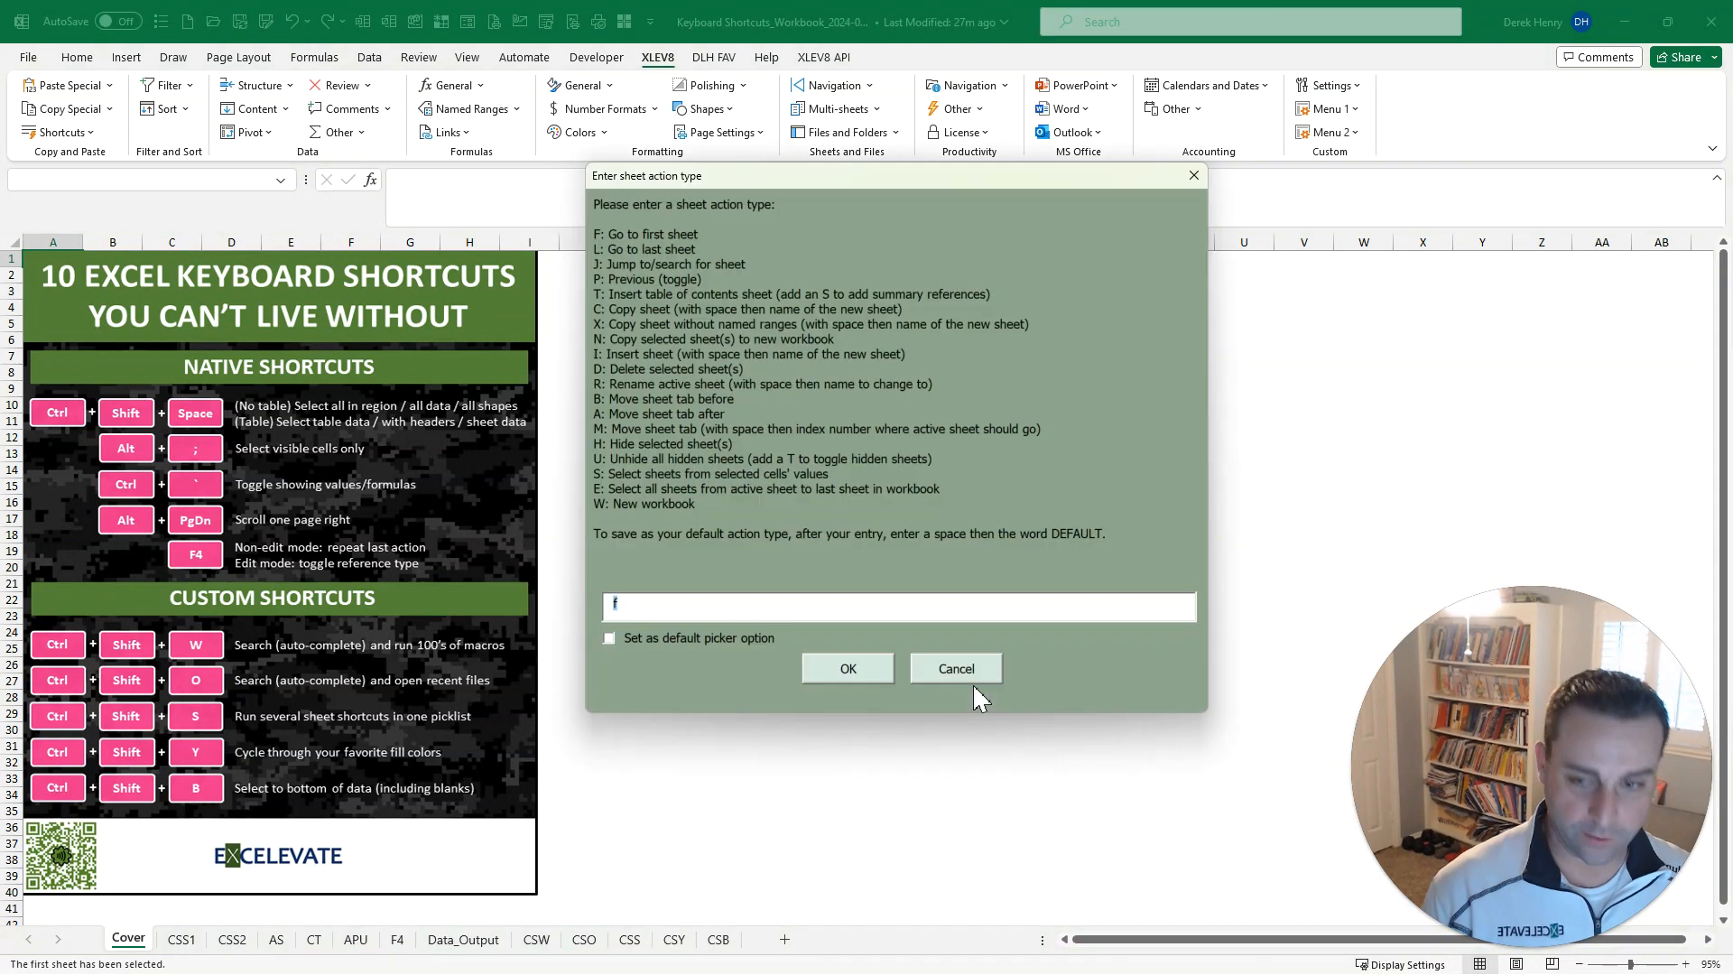
text(l)
key(Return)
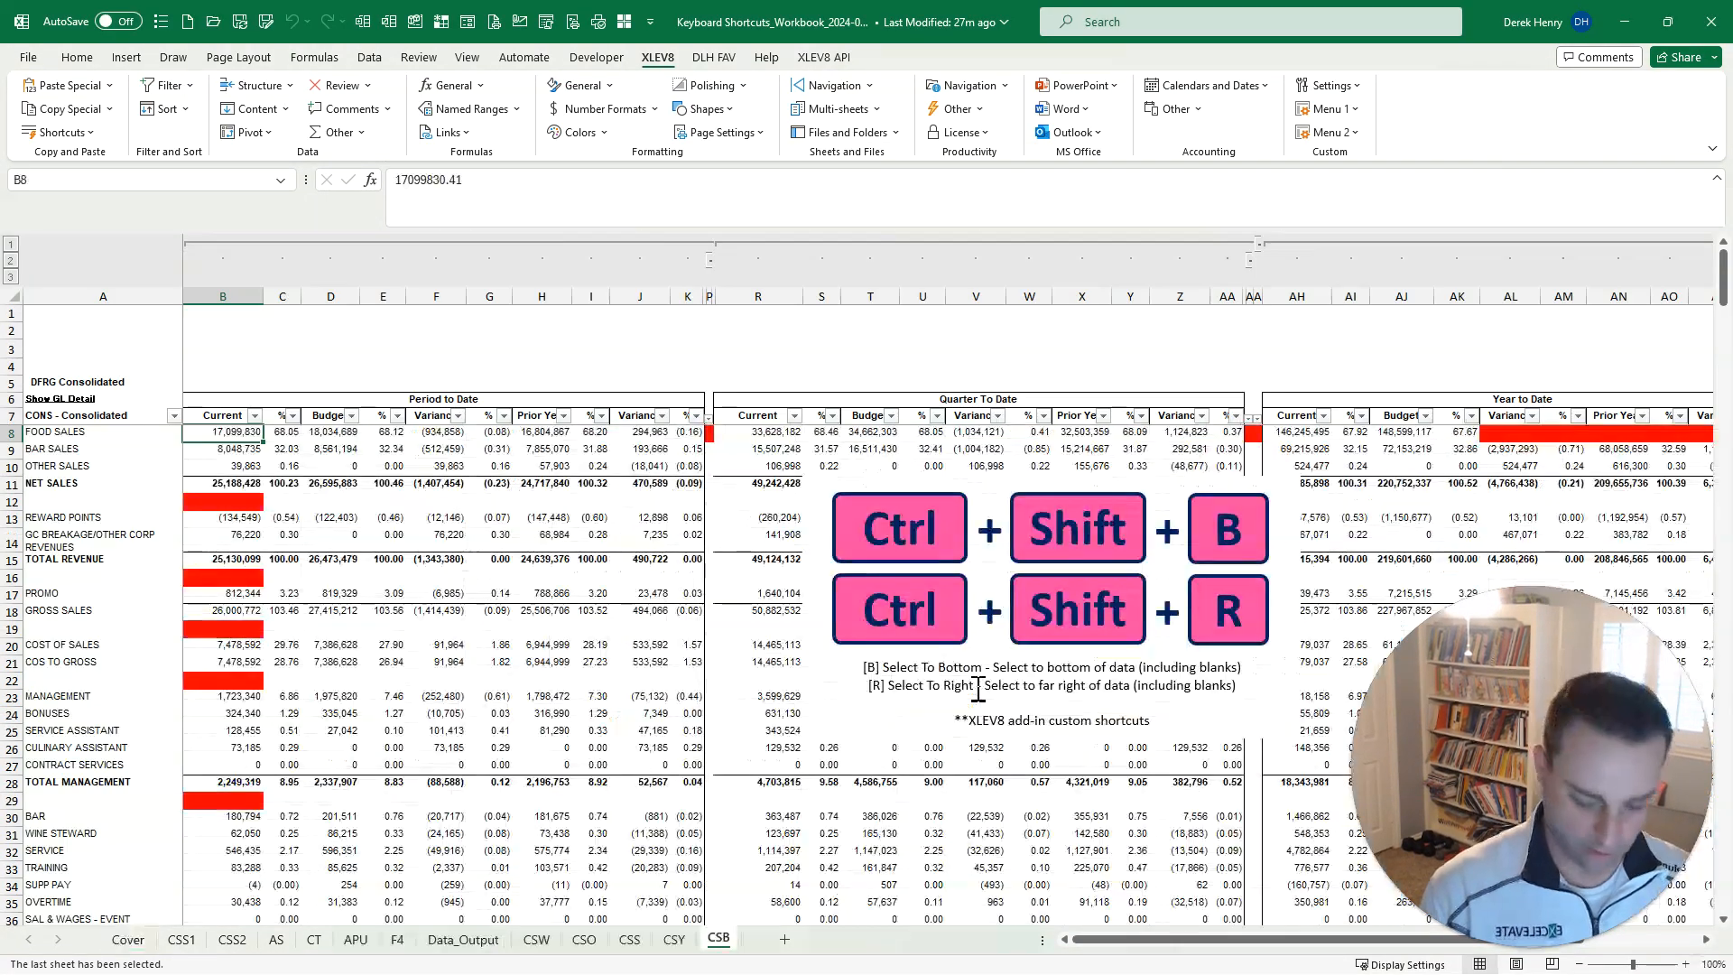
Insert a table of contents sheet with the Sheet Action Picker and move through its sheet links to CSS2
key(ctrl+shift+s)
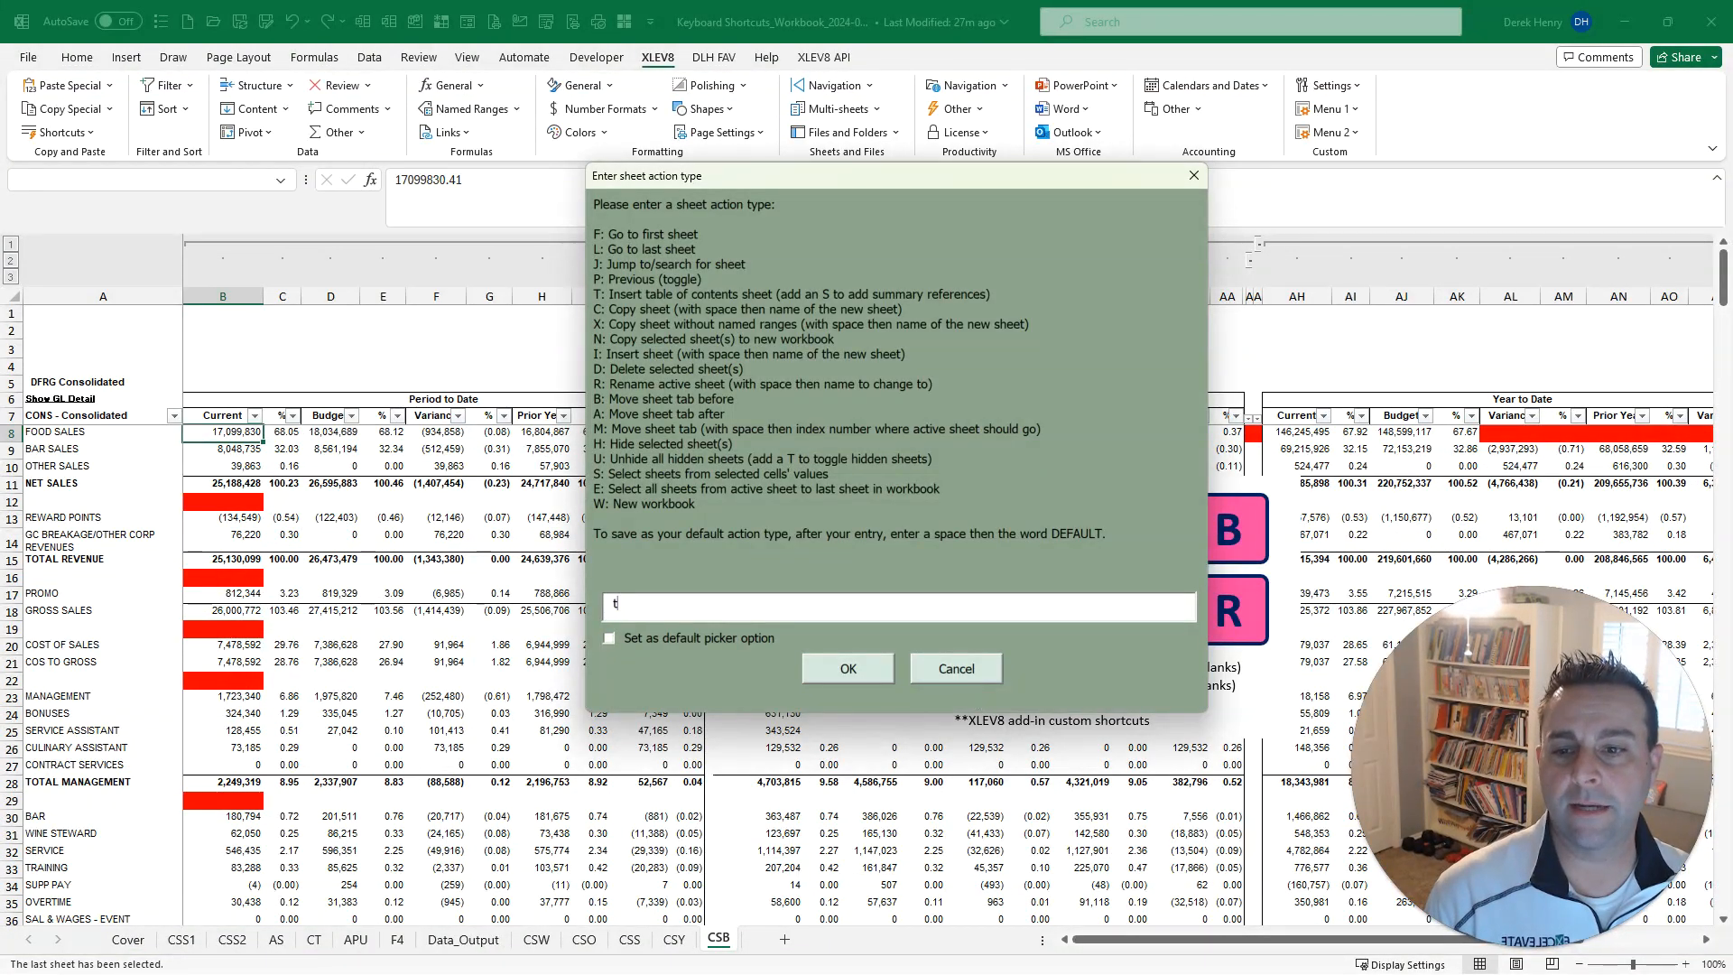
click(974, 680)
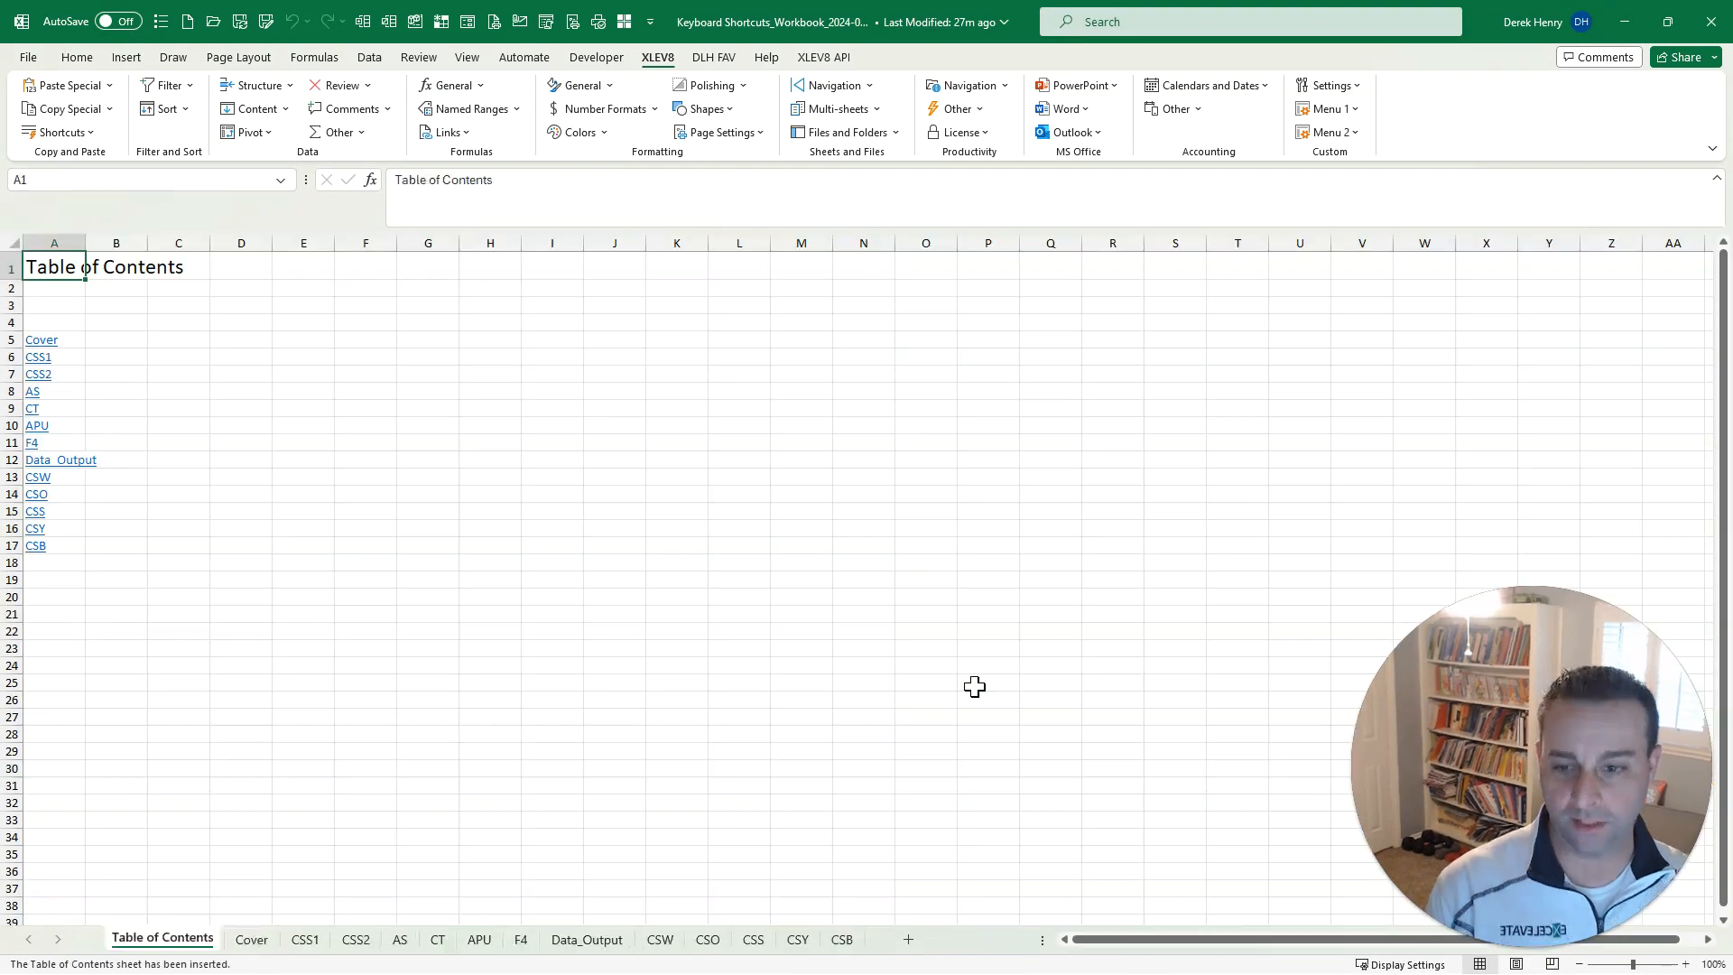
key(ctrl+Down)
key(ctrl+Down)
key(ctrl+Up)
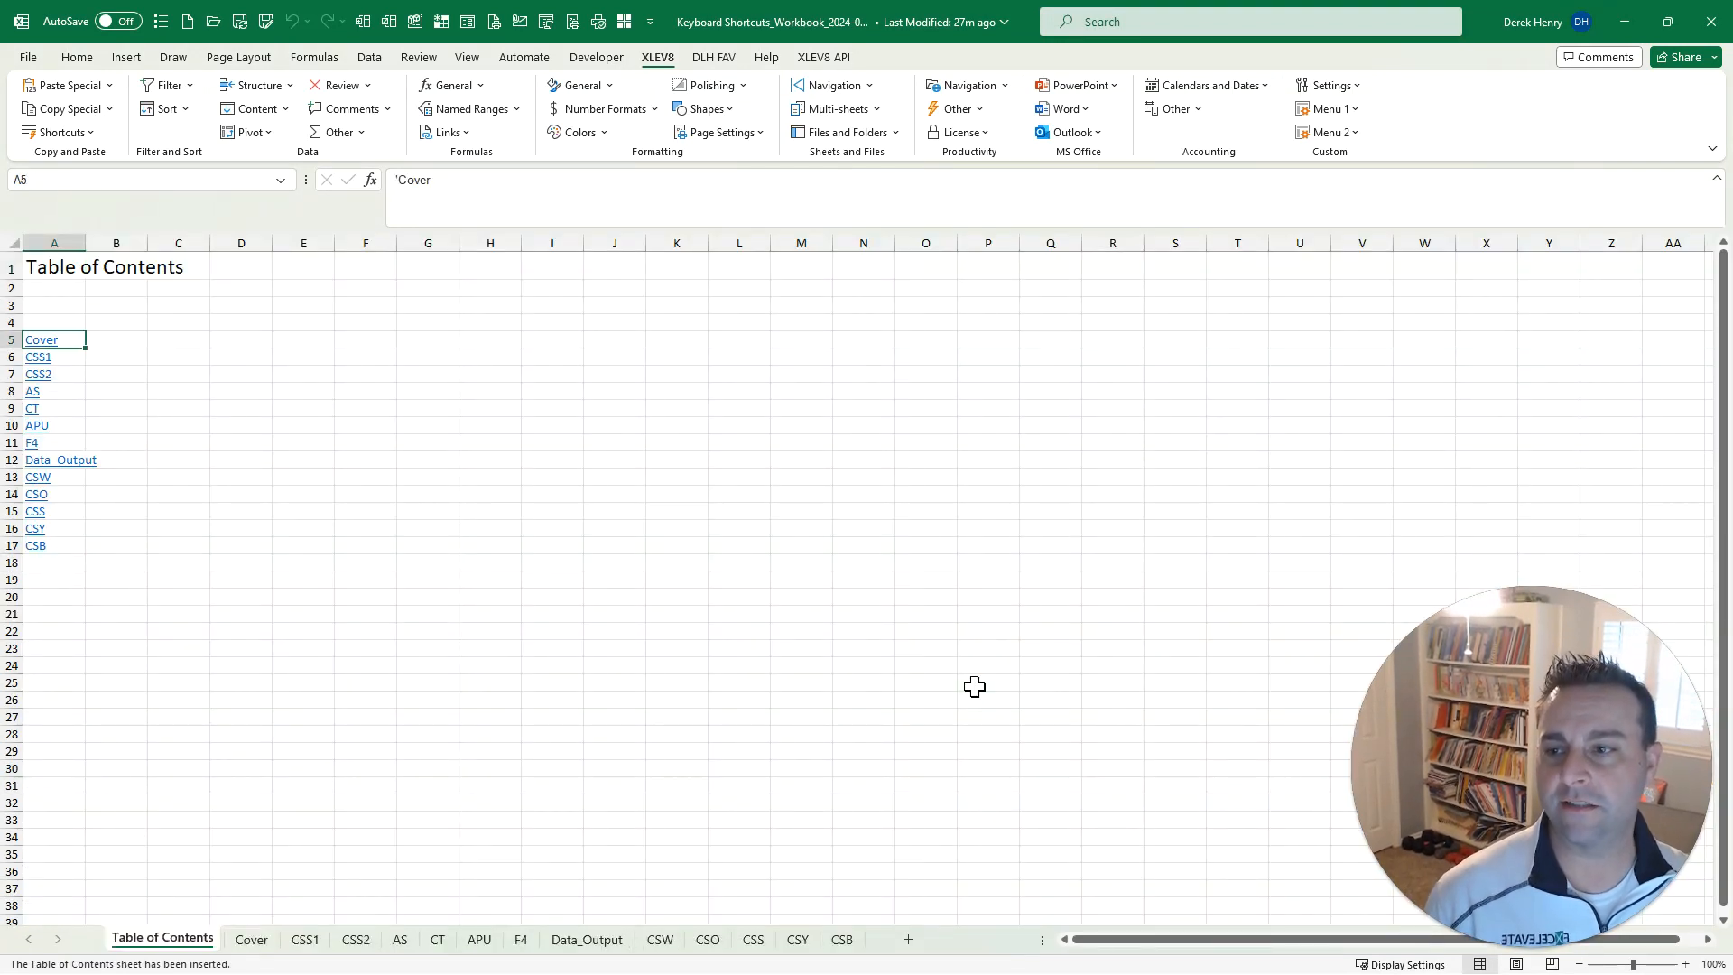
key(Down)
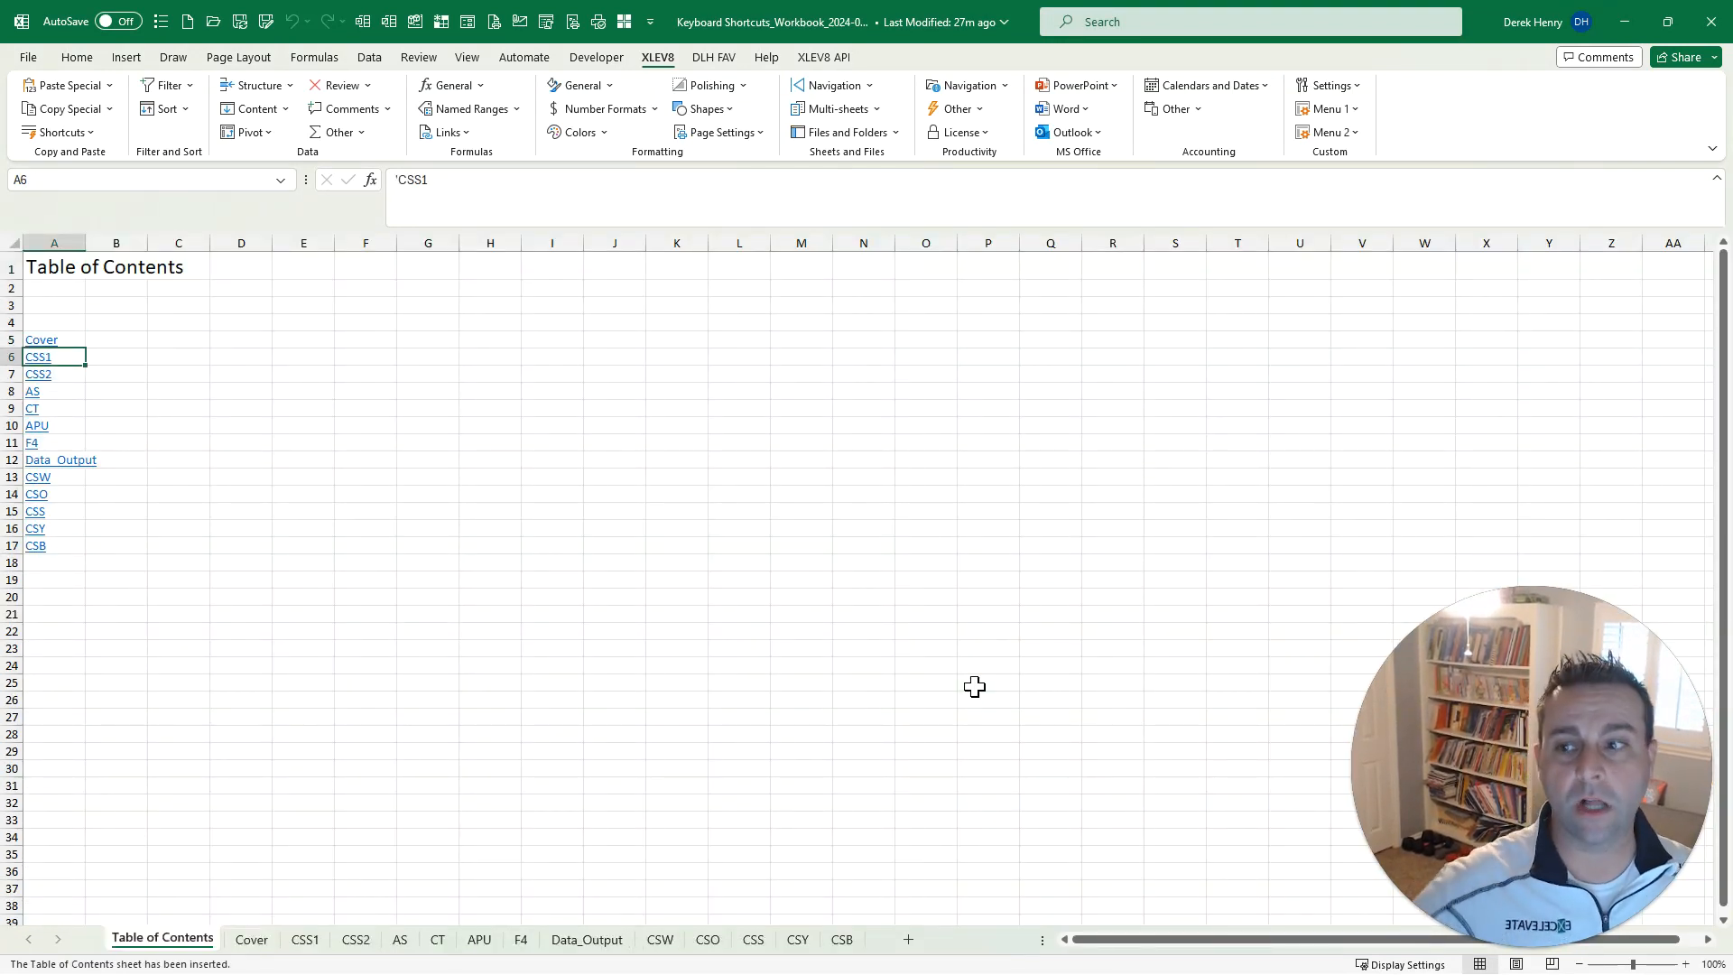
key(Down)
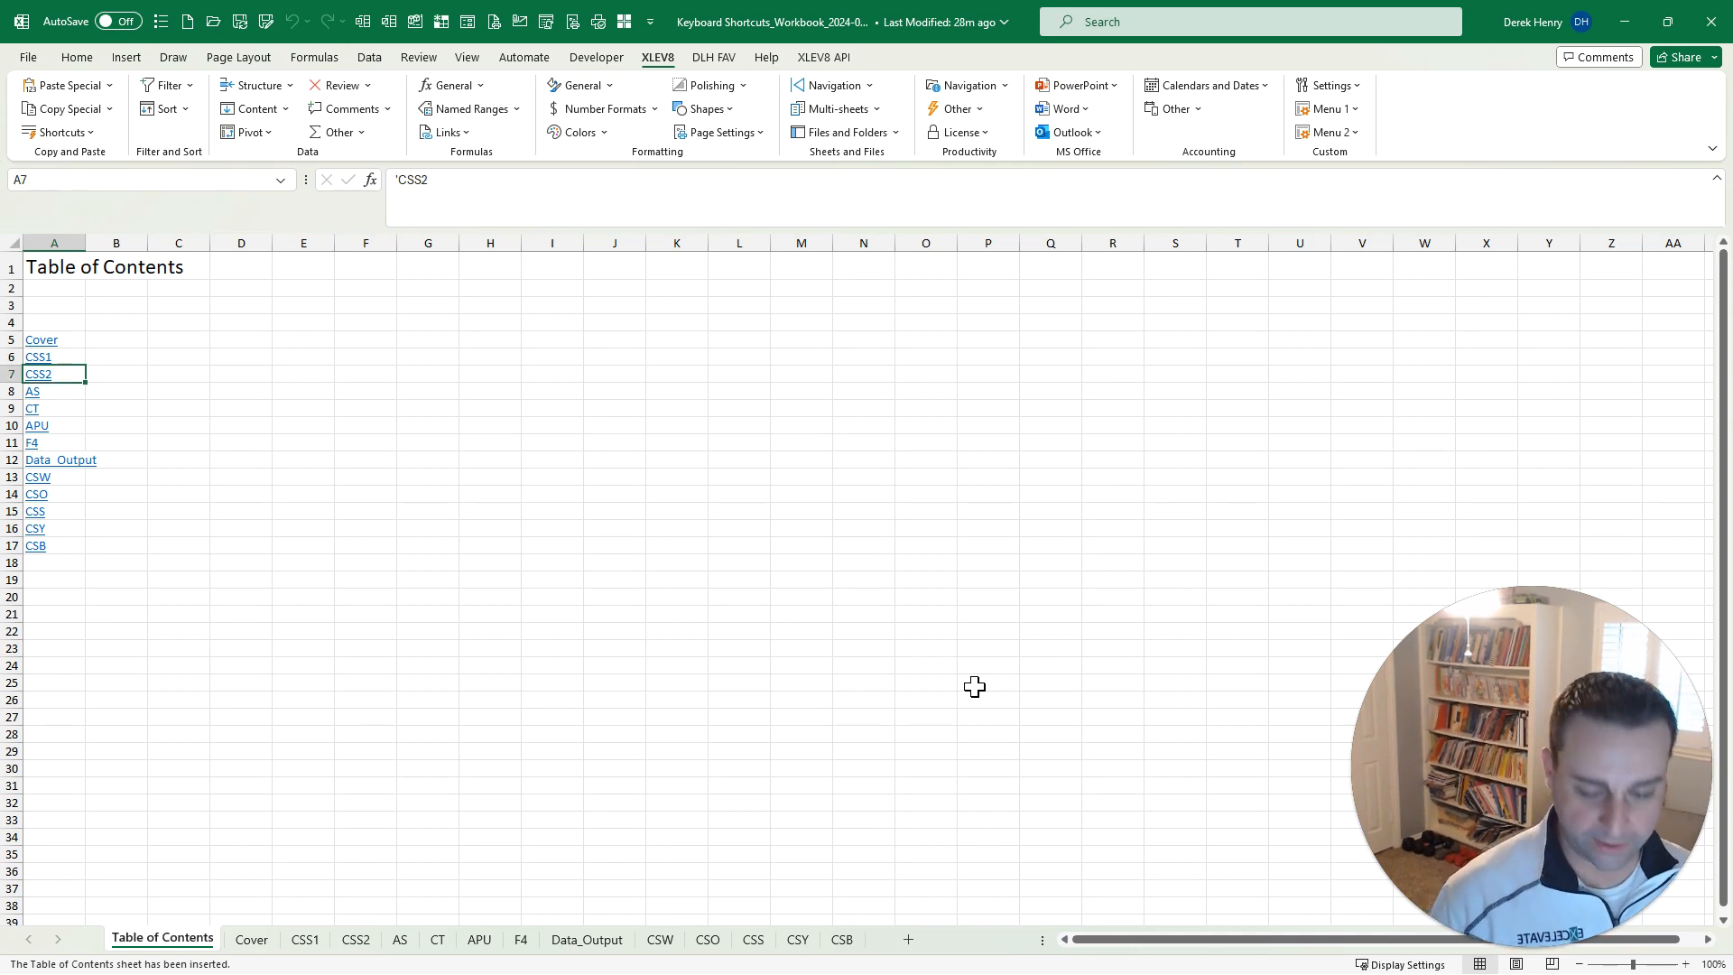
Start the Sheet Action Picker's jump-to-sheet search and search the sheets for "cs"
key(ctrl+shift+s)
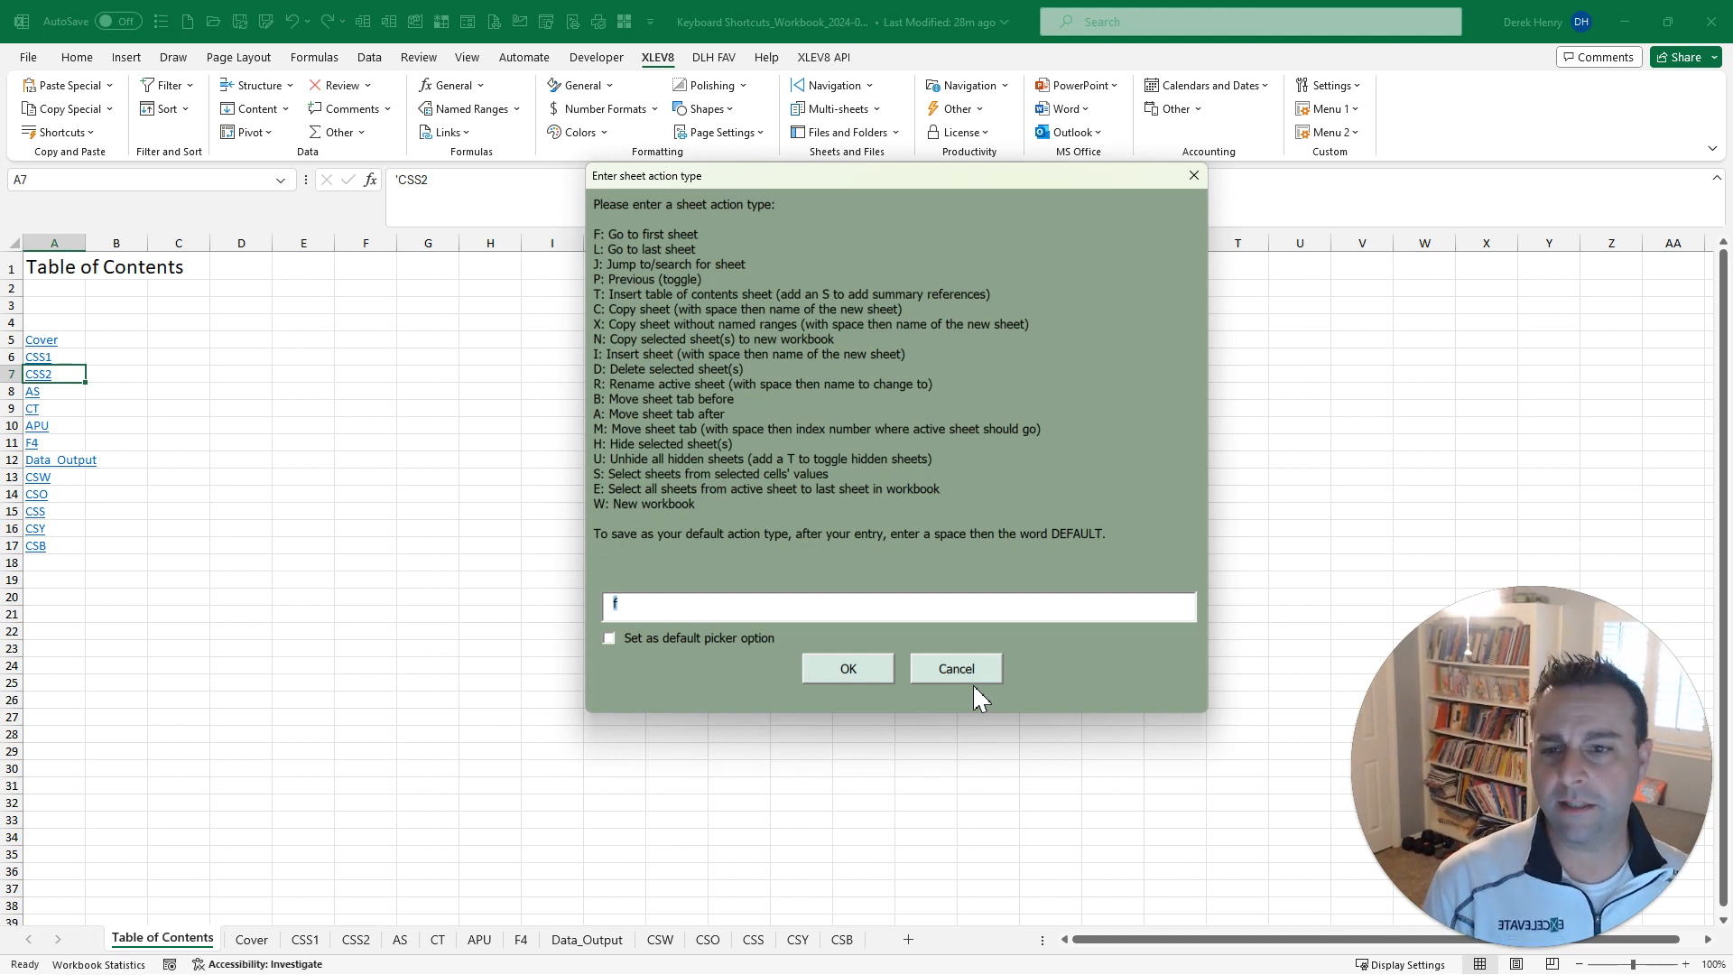
text(j)
key(Return)
text(sc)
key(BackSpace)
key(BackSpace)
text(cs)
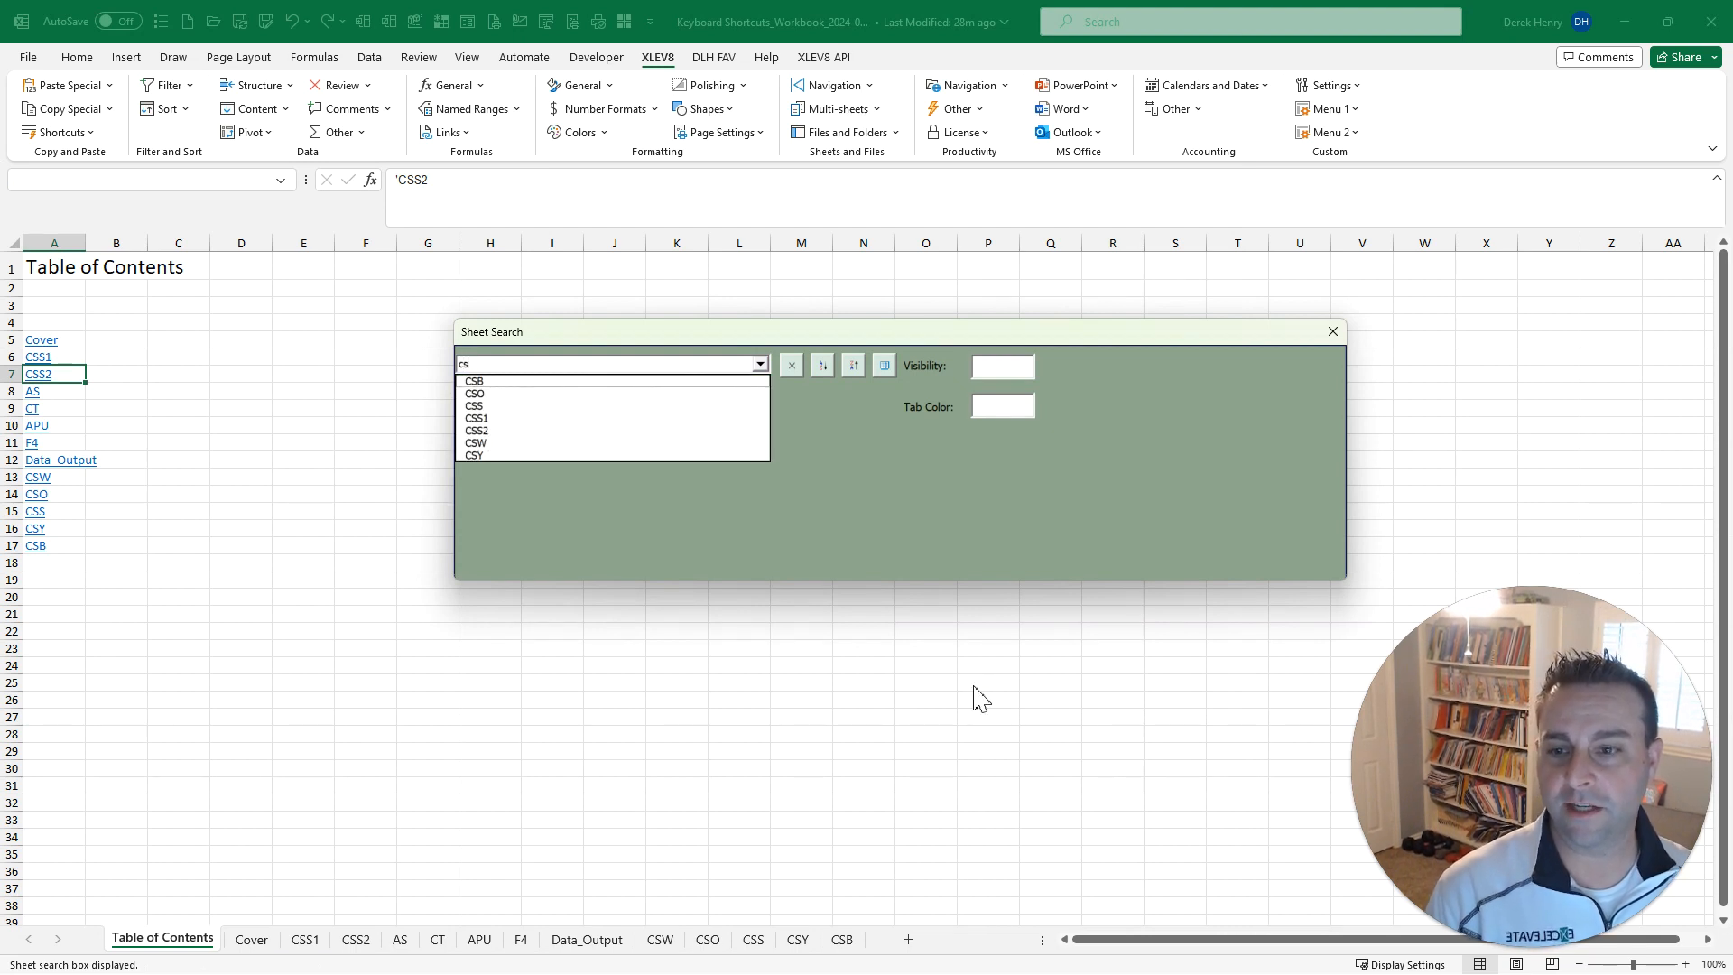
Browse the matching sheets, highlight CSB to view its visibility and tab color details, and close the sheet search
key(Down)
key(Down)
key(Down)
key(Down)
key(Down)
key(Up)
key(Up)
key(Up)
key(Up)
key(Return)
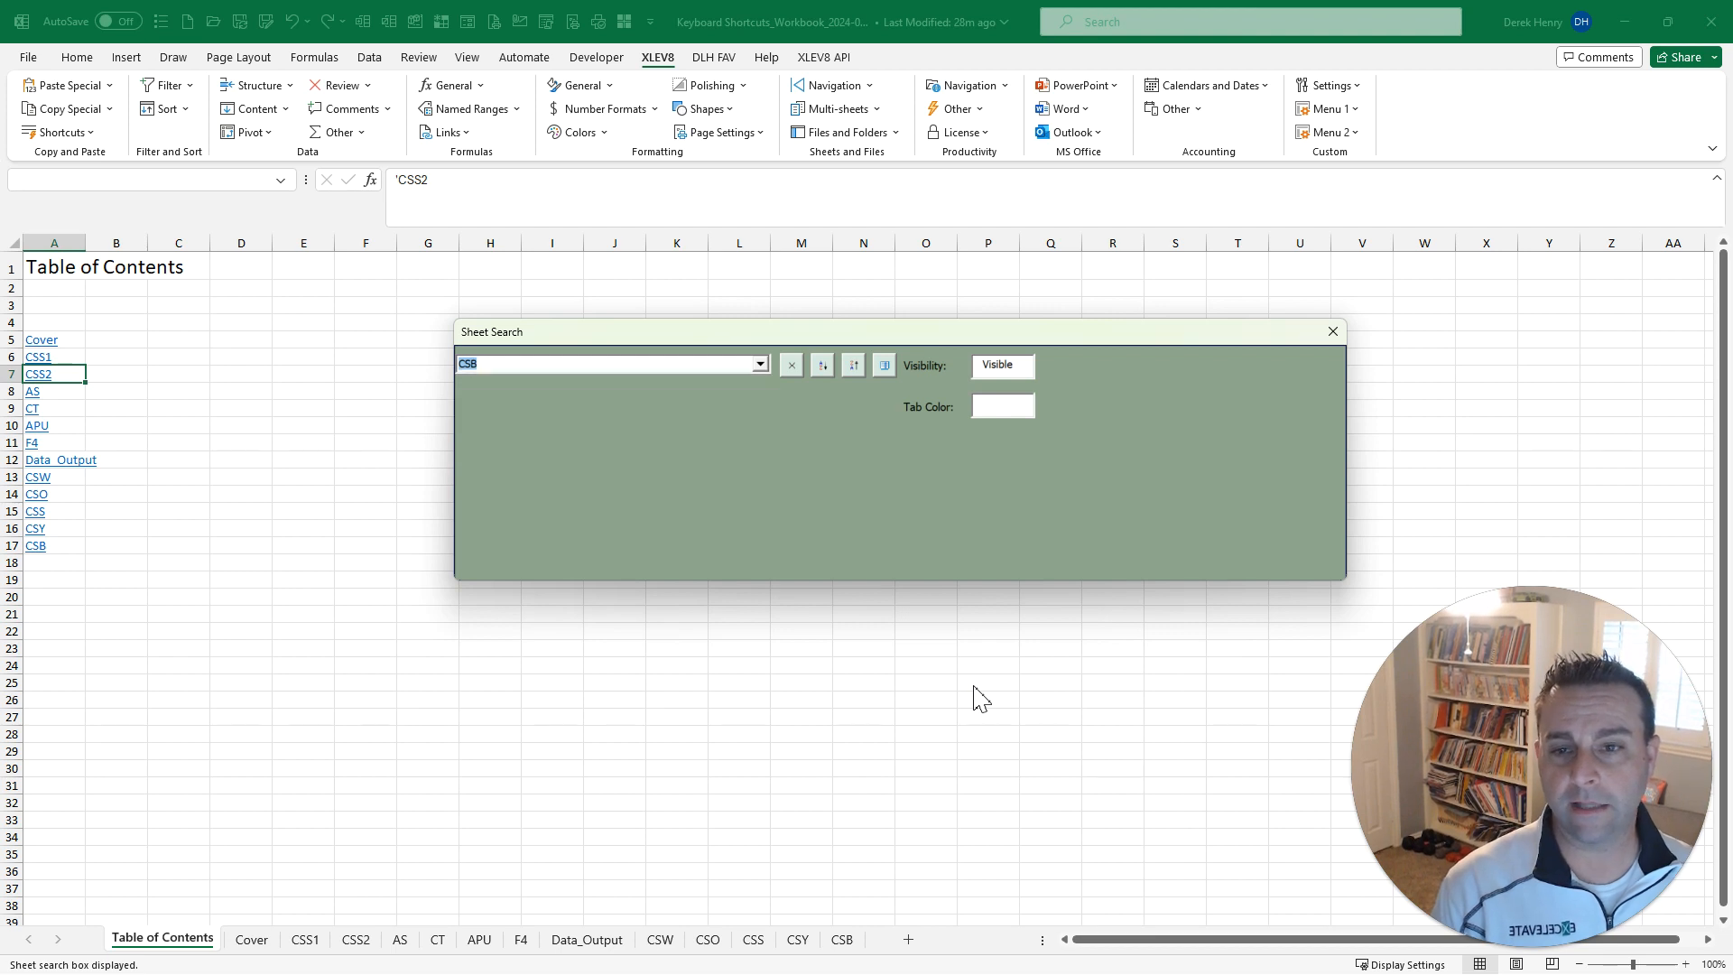
key(Escape)
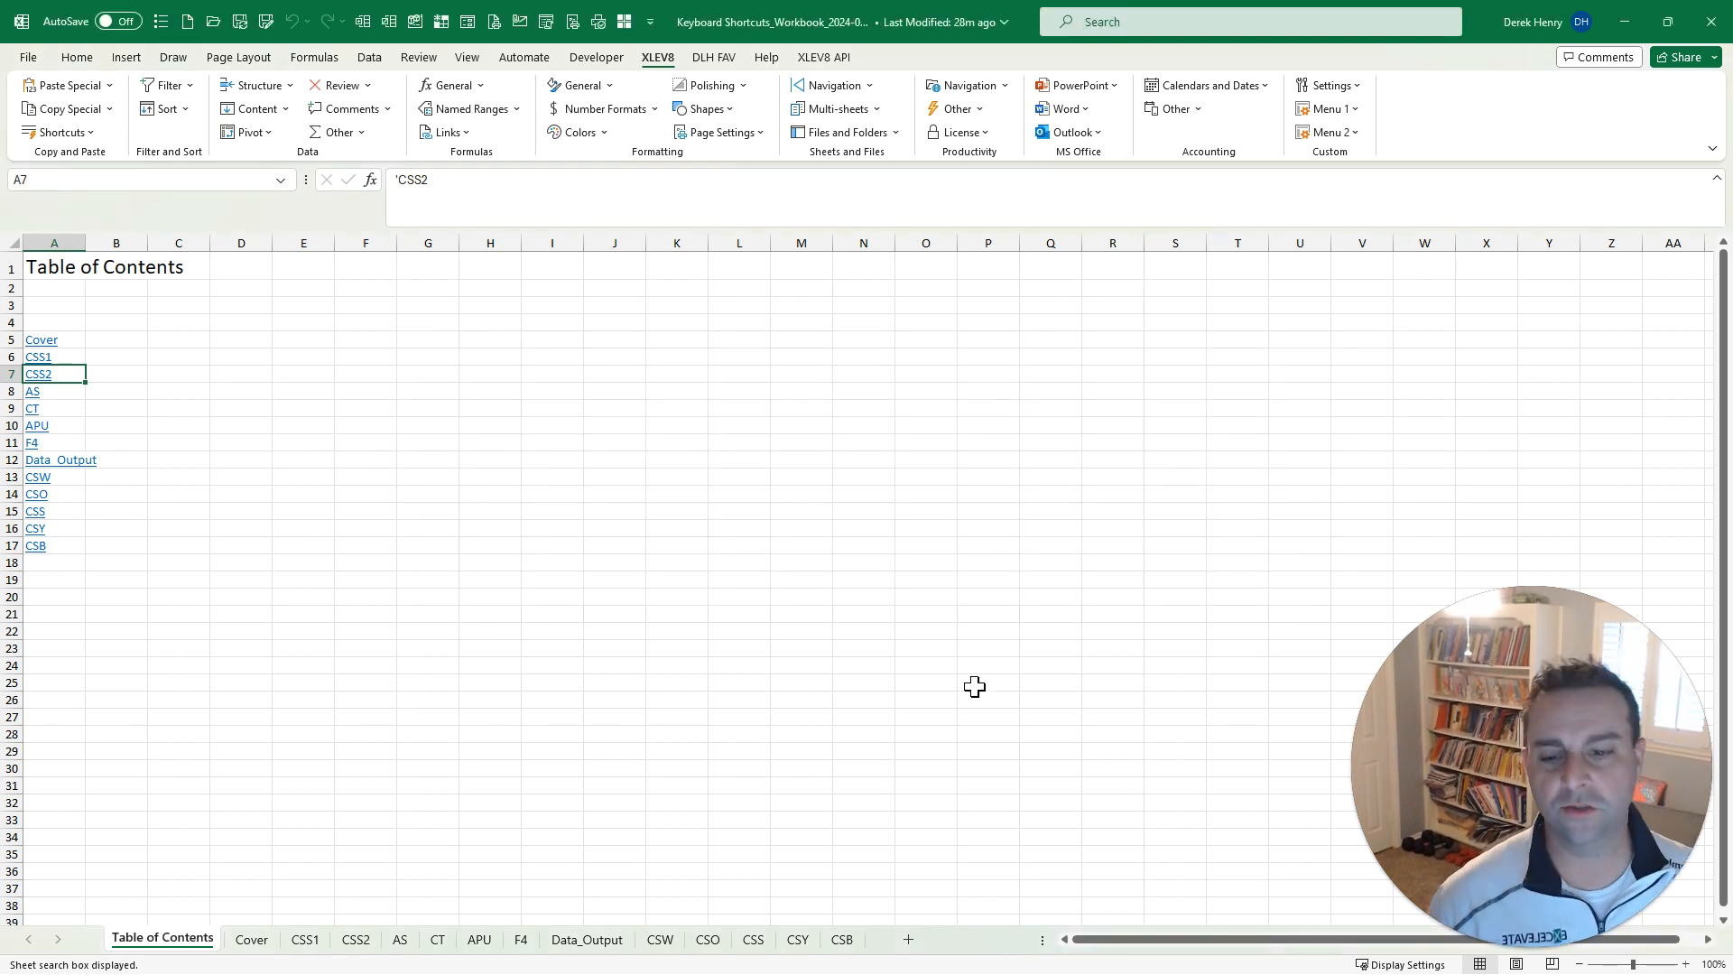
Switch to the CSY sheet
click(800, 939)
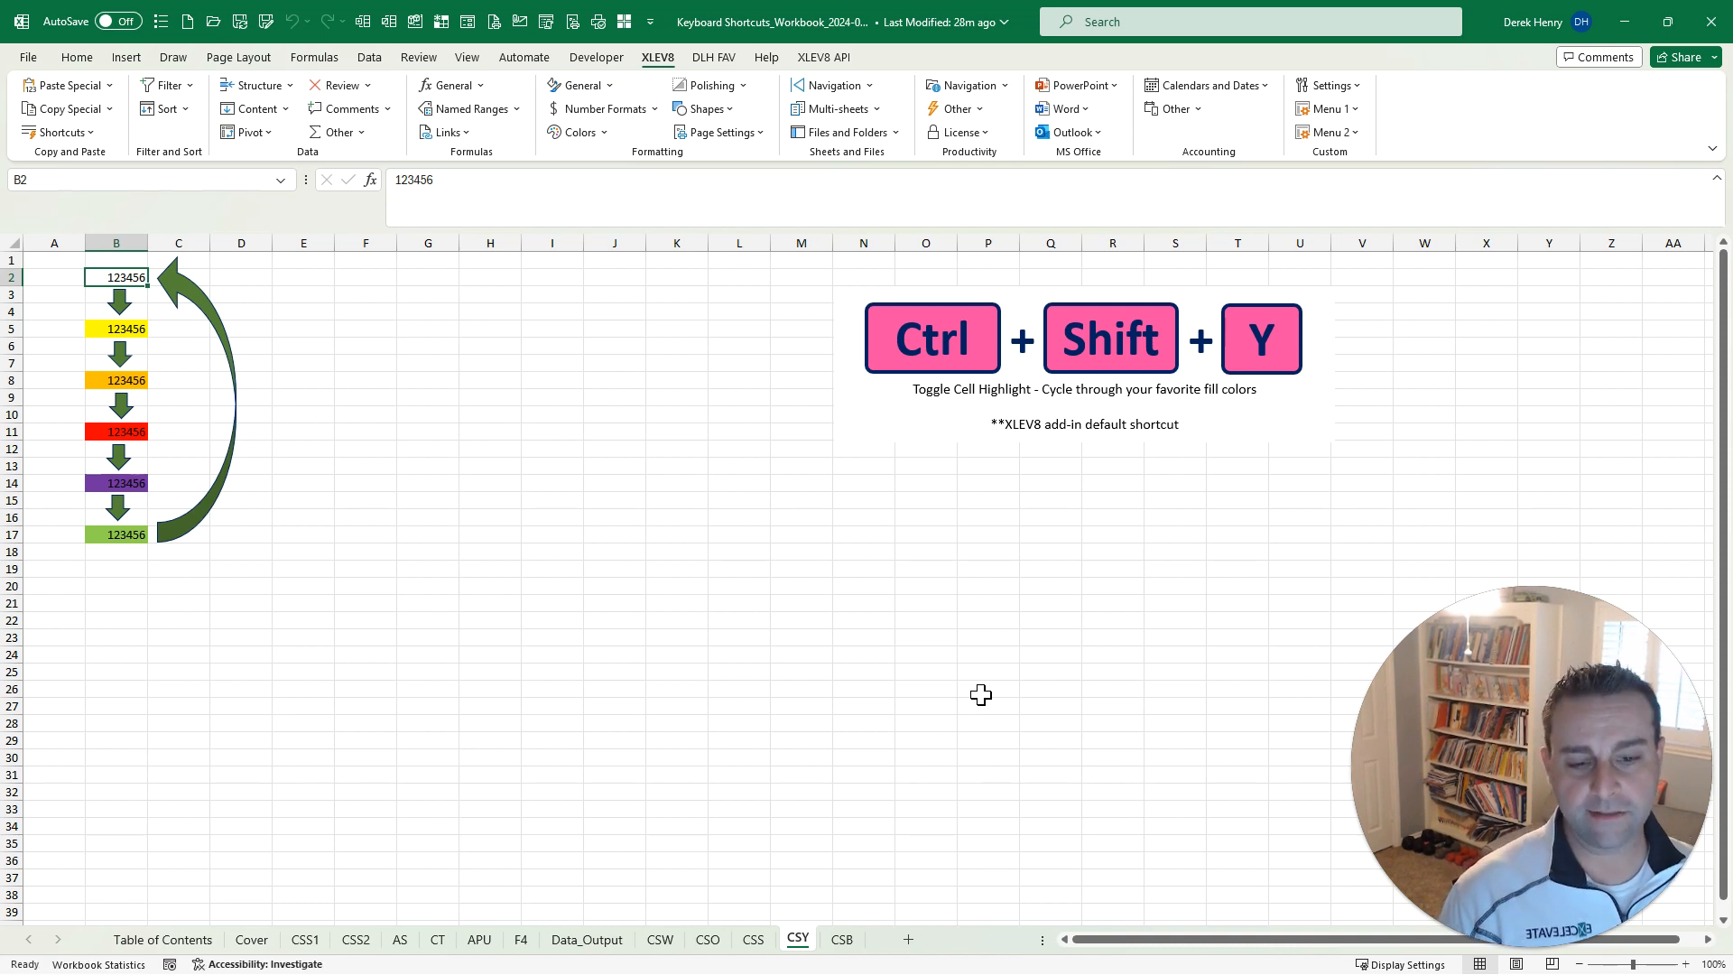
Select G16:K24 and cycle it through the highlight fill colors with Toggle Cell Highlight until it returns to no fill
drag(451, 515, 695, 659)
key(ctrl+shift+y)
key(ctrl+shift+y)
key(ctrl+shift+y)
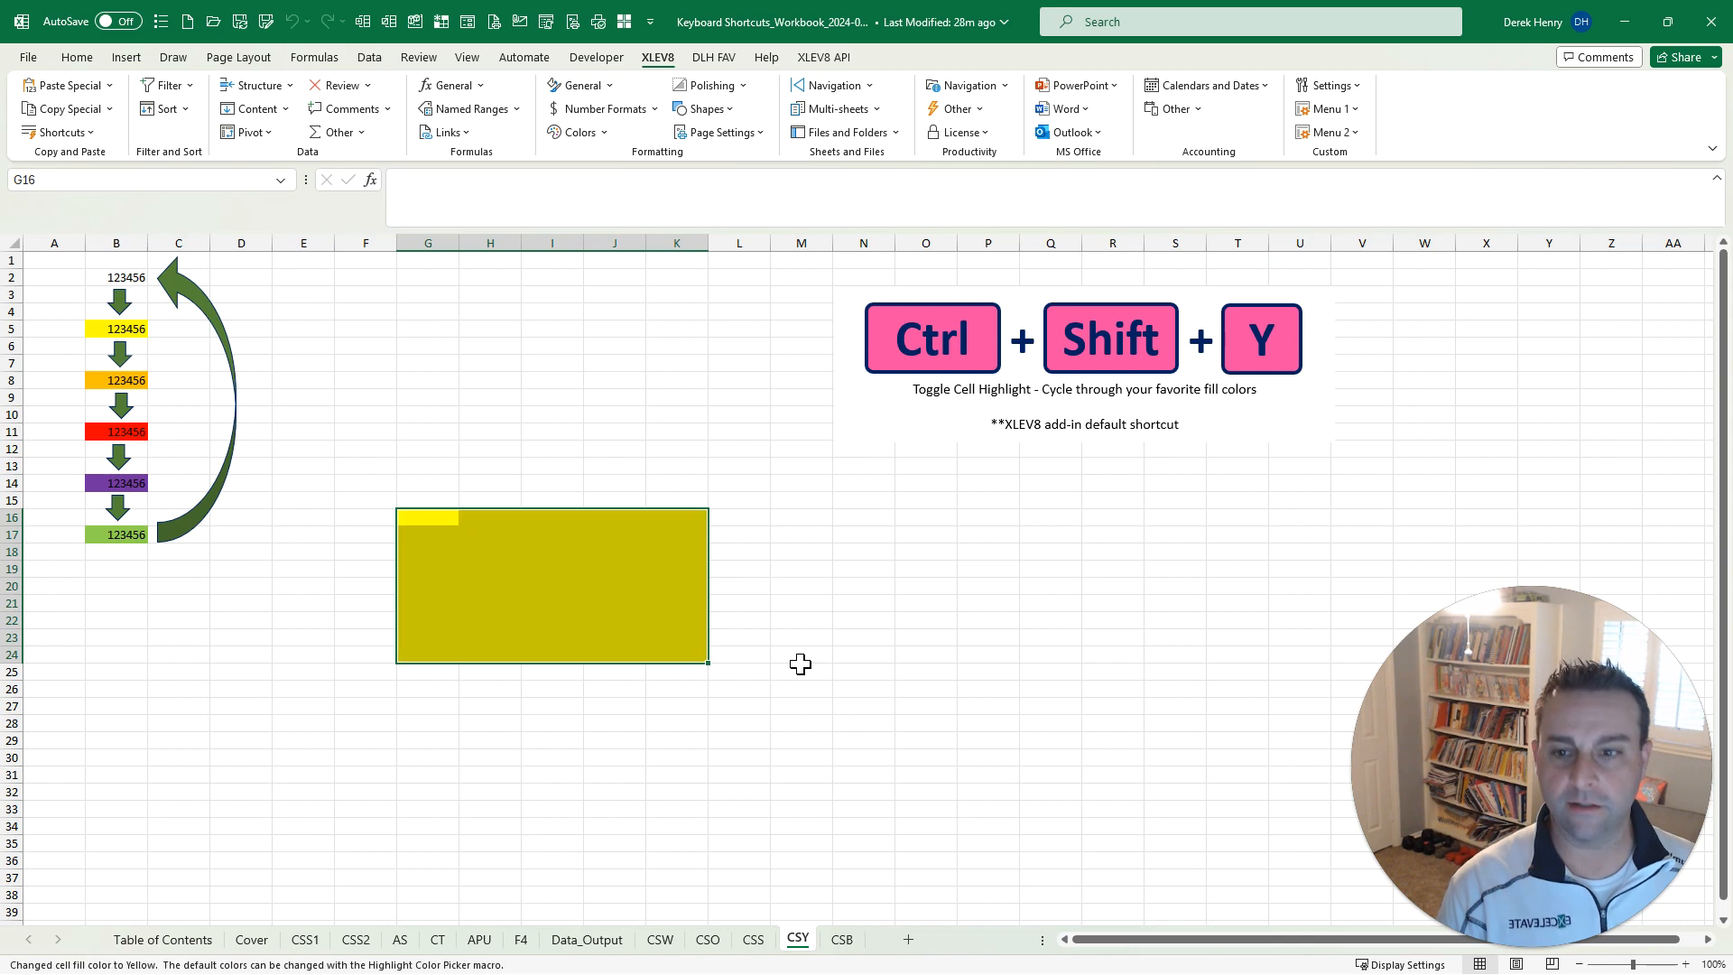
key(ctrl+shift+y)
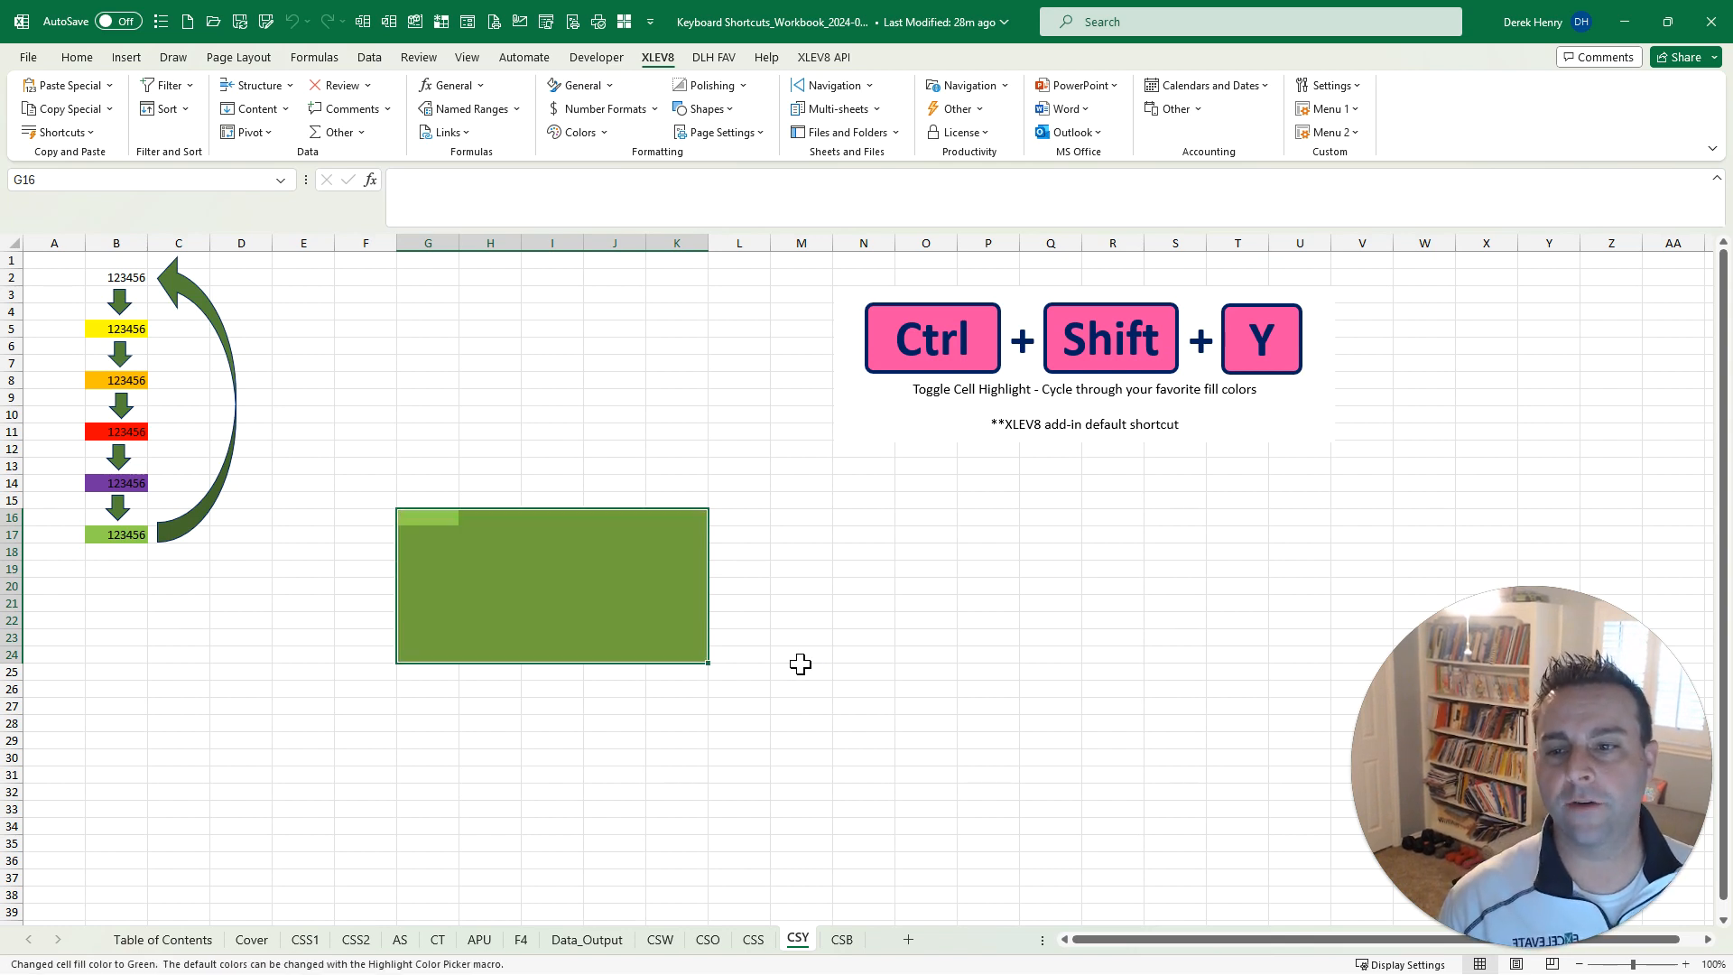
key(ctrl+shift+y)
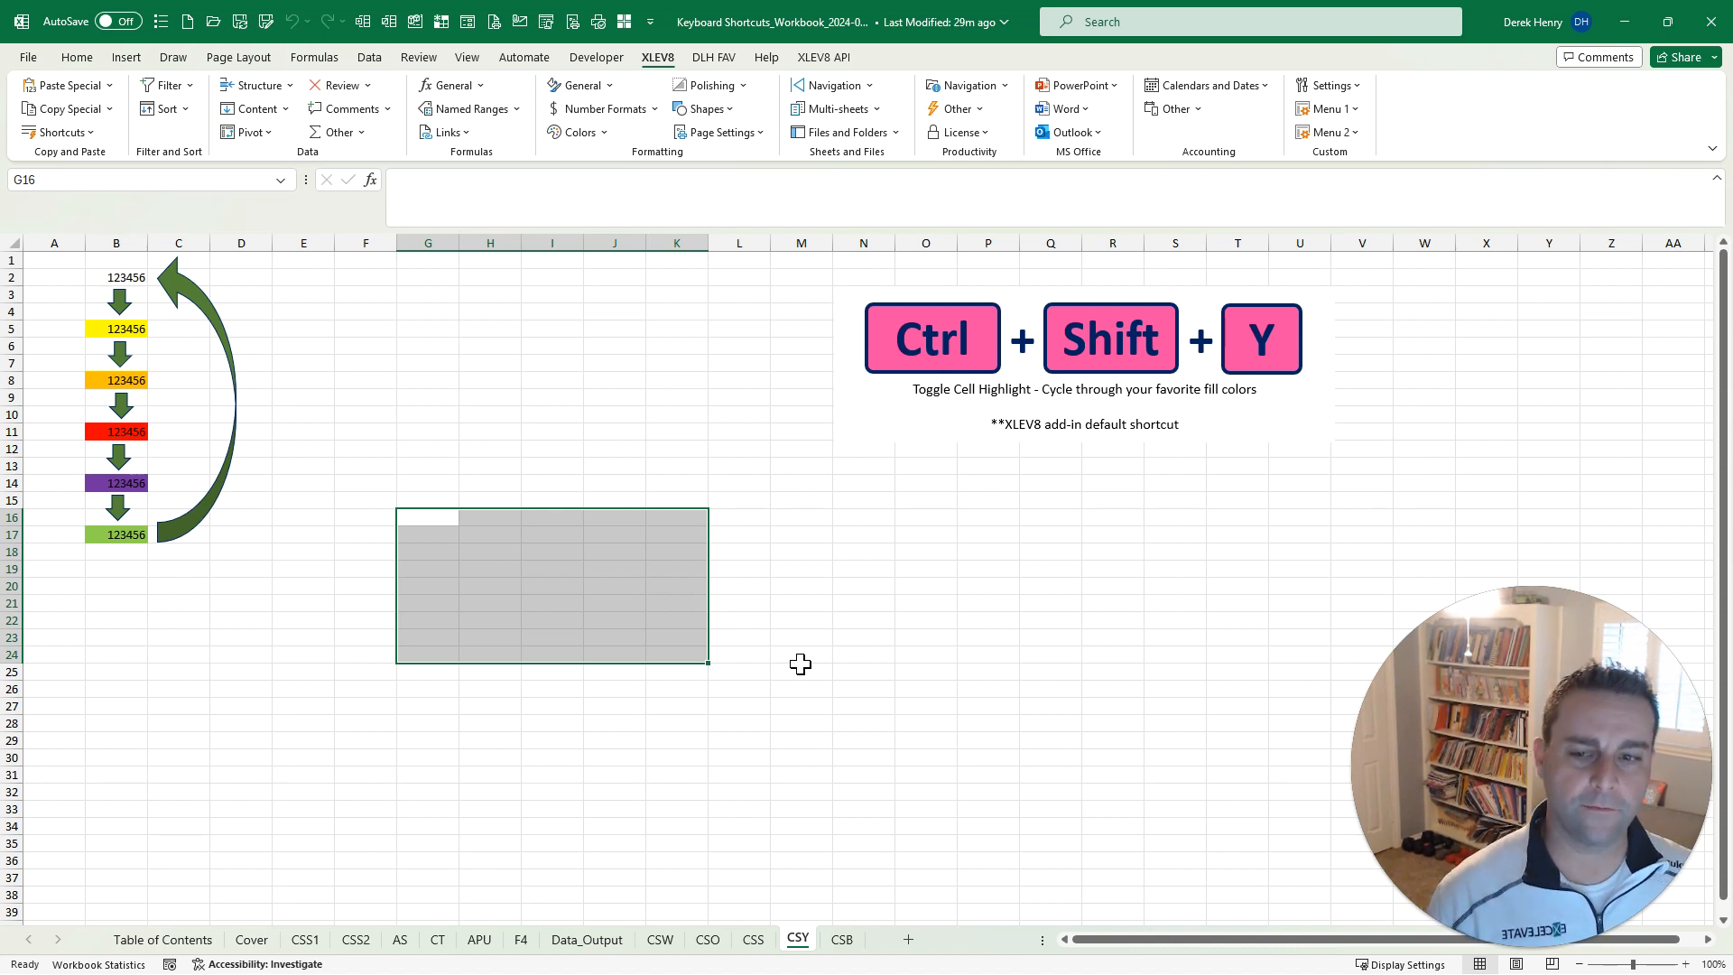
Switch to the CSB sheet and select cell B8, the Period to Date current value for FOOD SALES
key(Left)
key(ctrl+Page_Down)
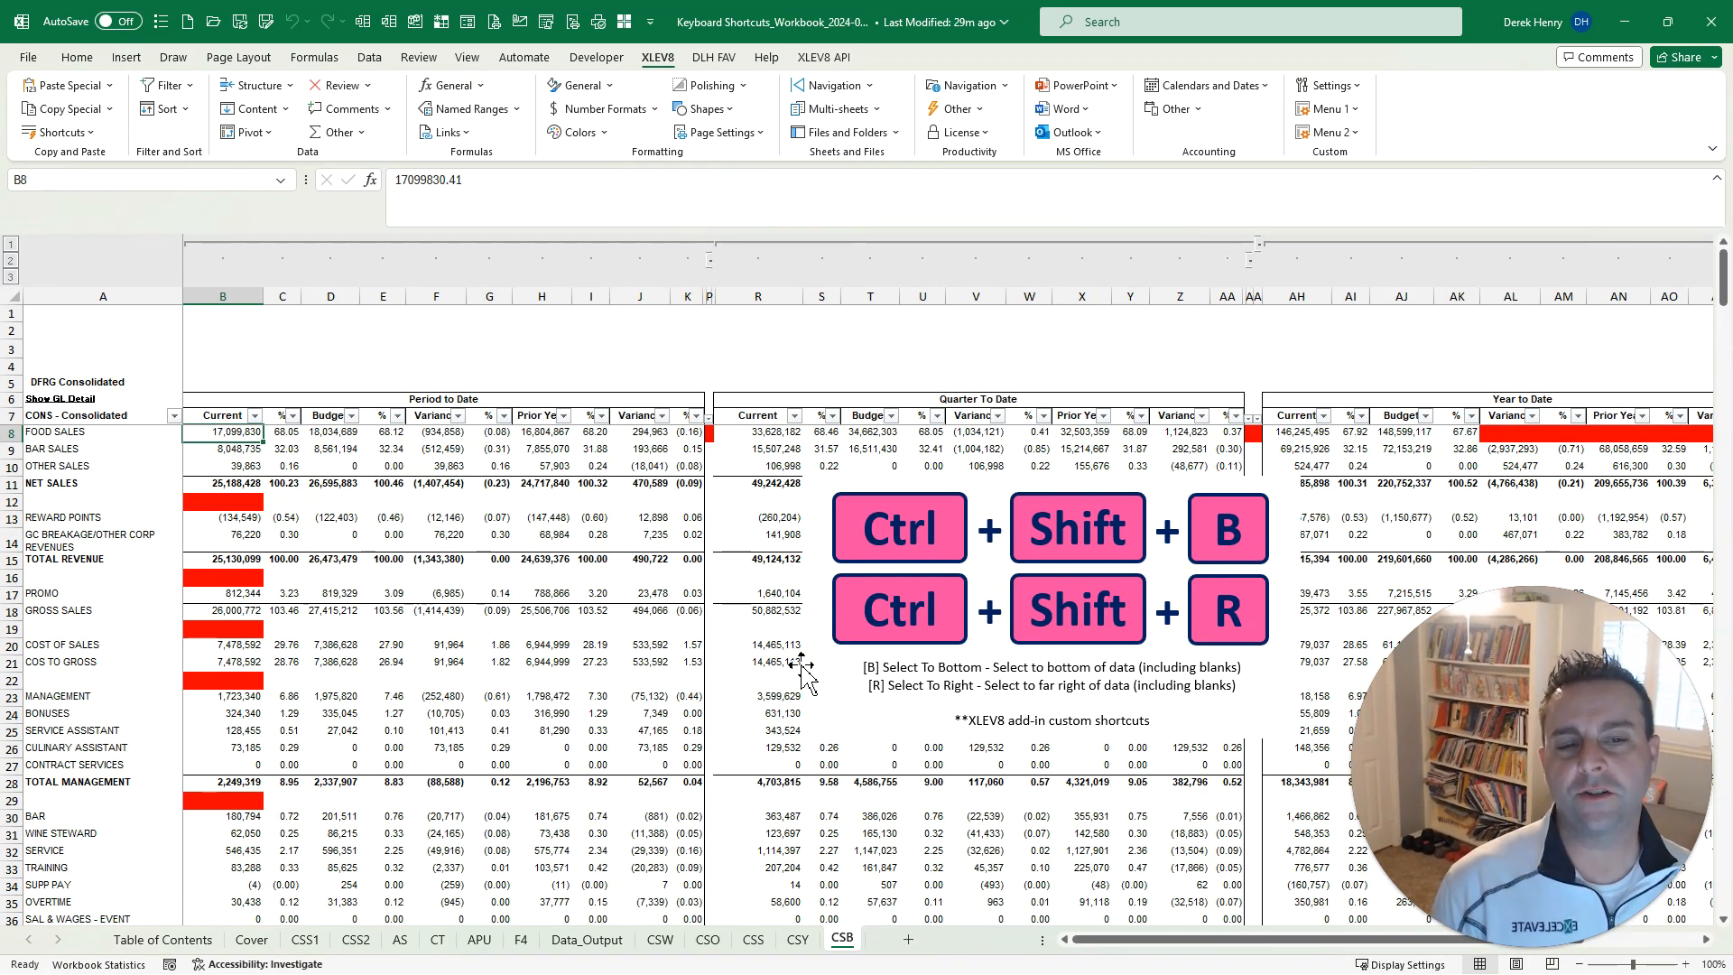
click(256, 502)
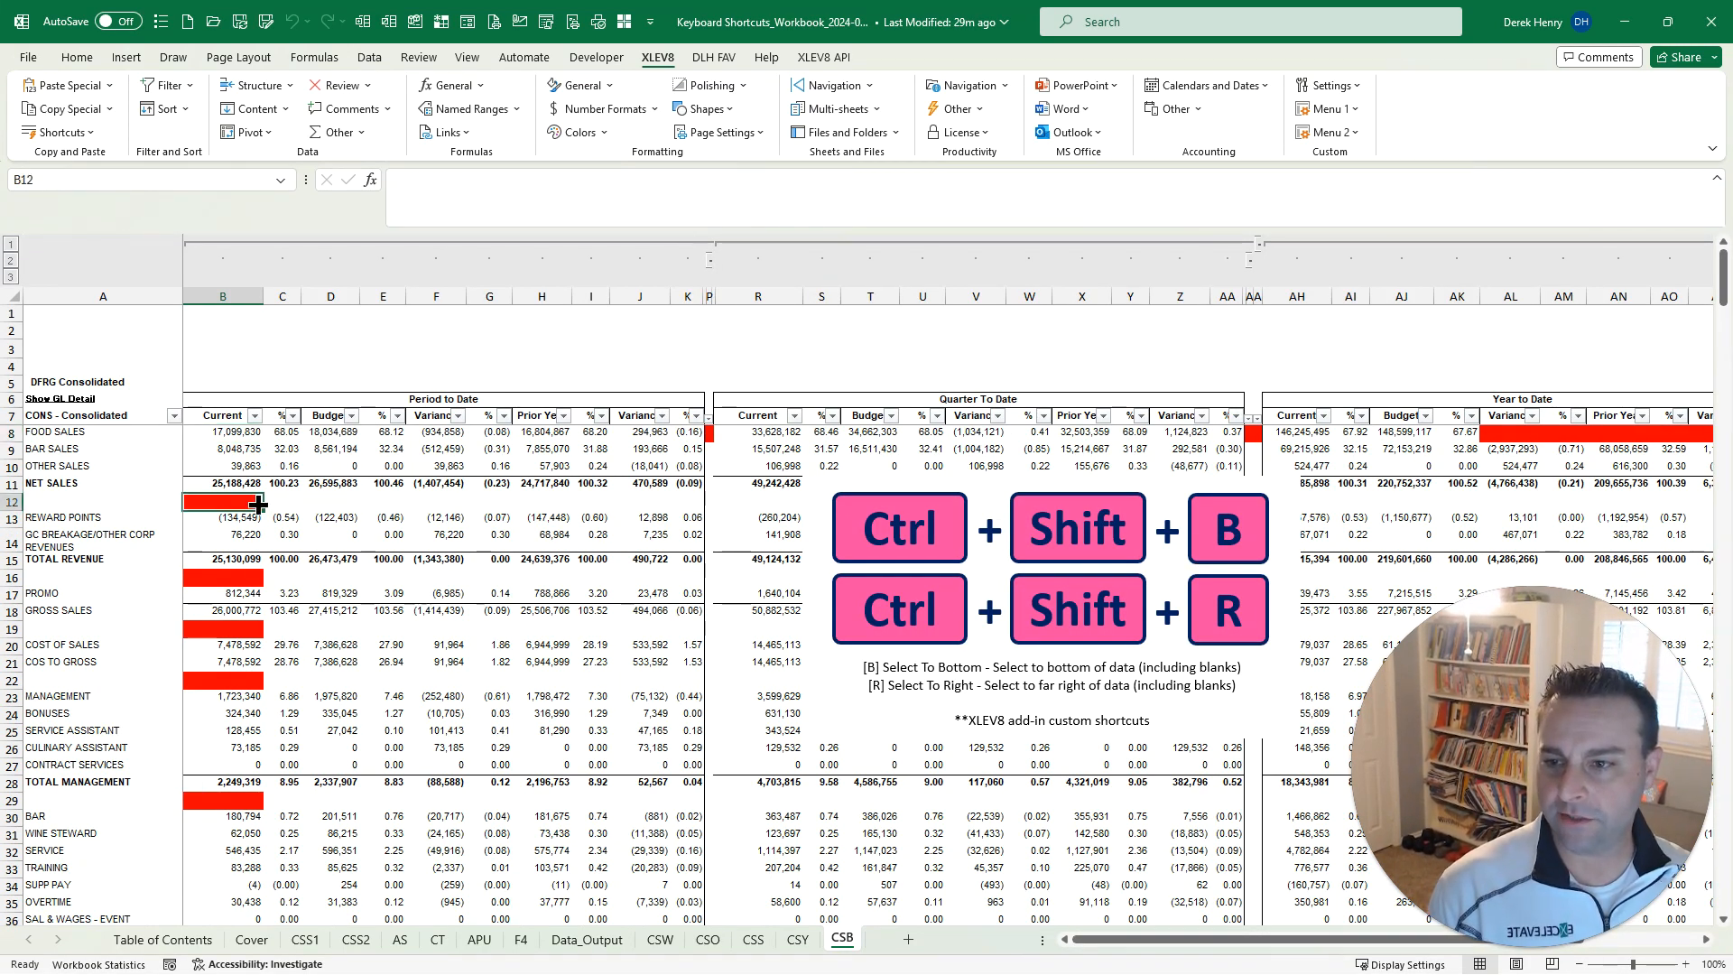
click(236, 432)
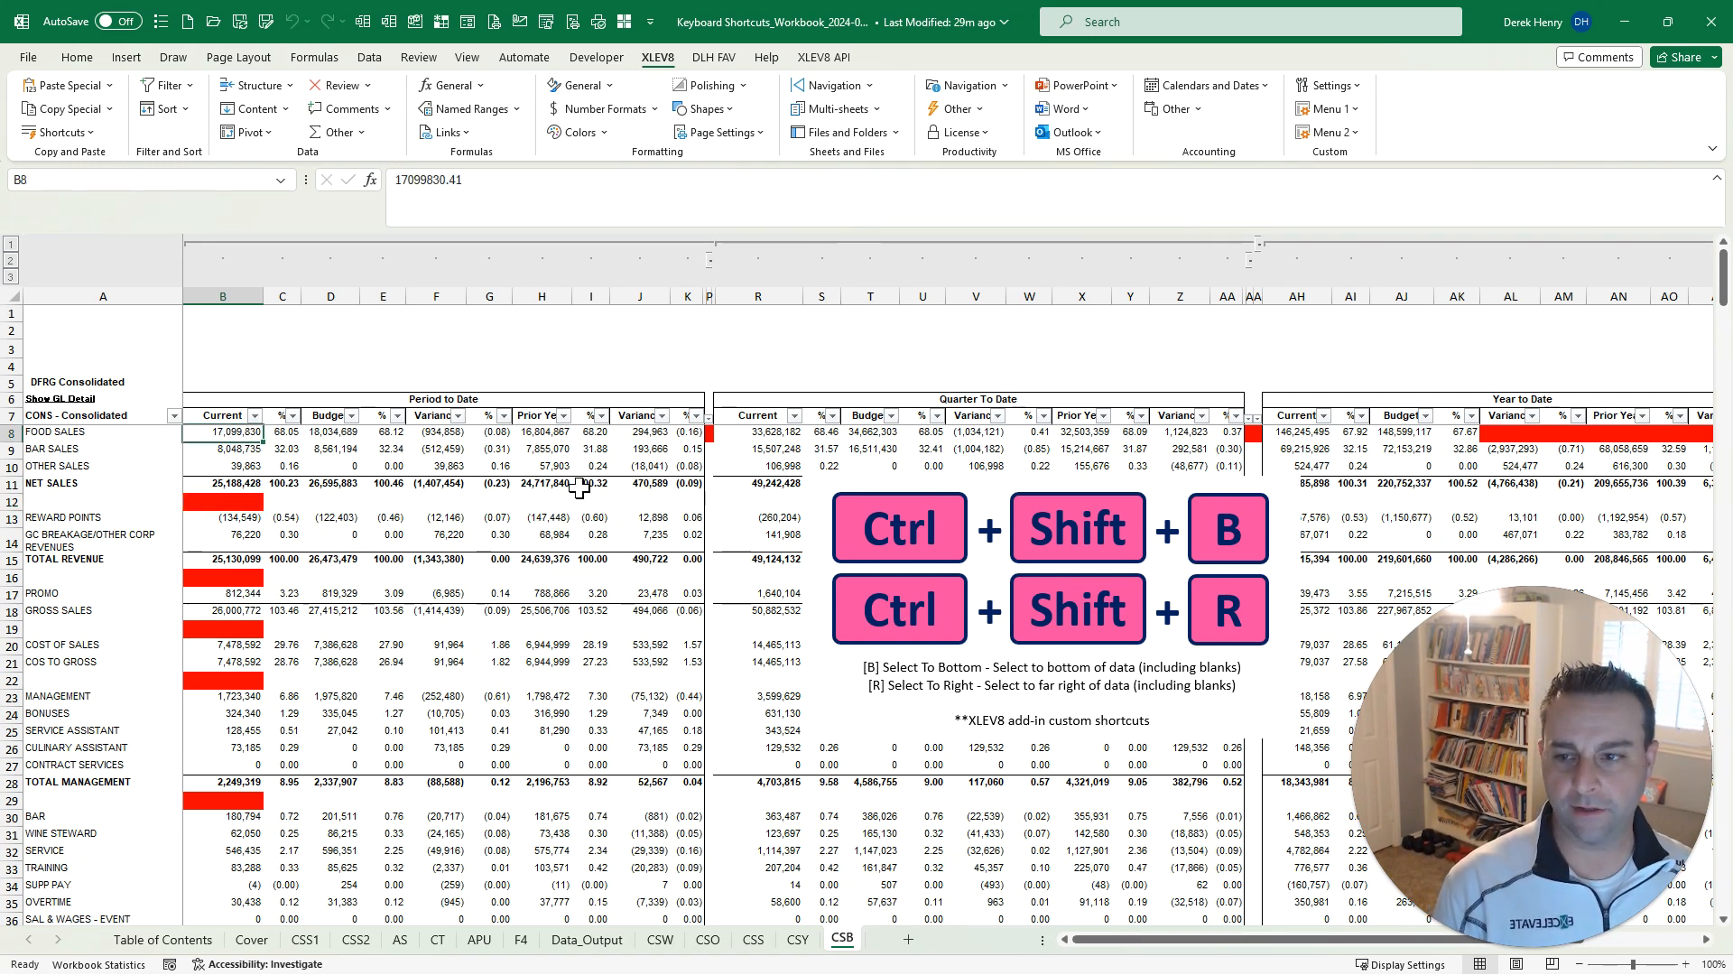
Extend the selection from B8 down column B one data block at a time, and collapse it back to B8
key(ctrl+shift+Down)
key(ctrl+shift+Down)
key(ctrl+shift+Down)
key(ctrl+shift+Down)
key(ctrl+shift+Down)
key(ctrl+shift+Down)
key(ctrl+shift+Down)
key(ctrl+shift+Down)
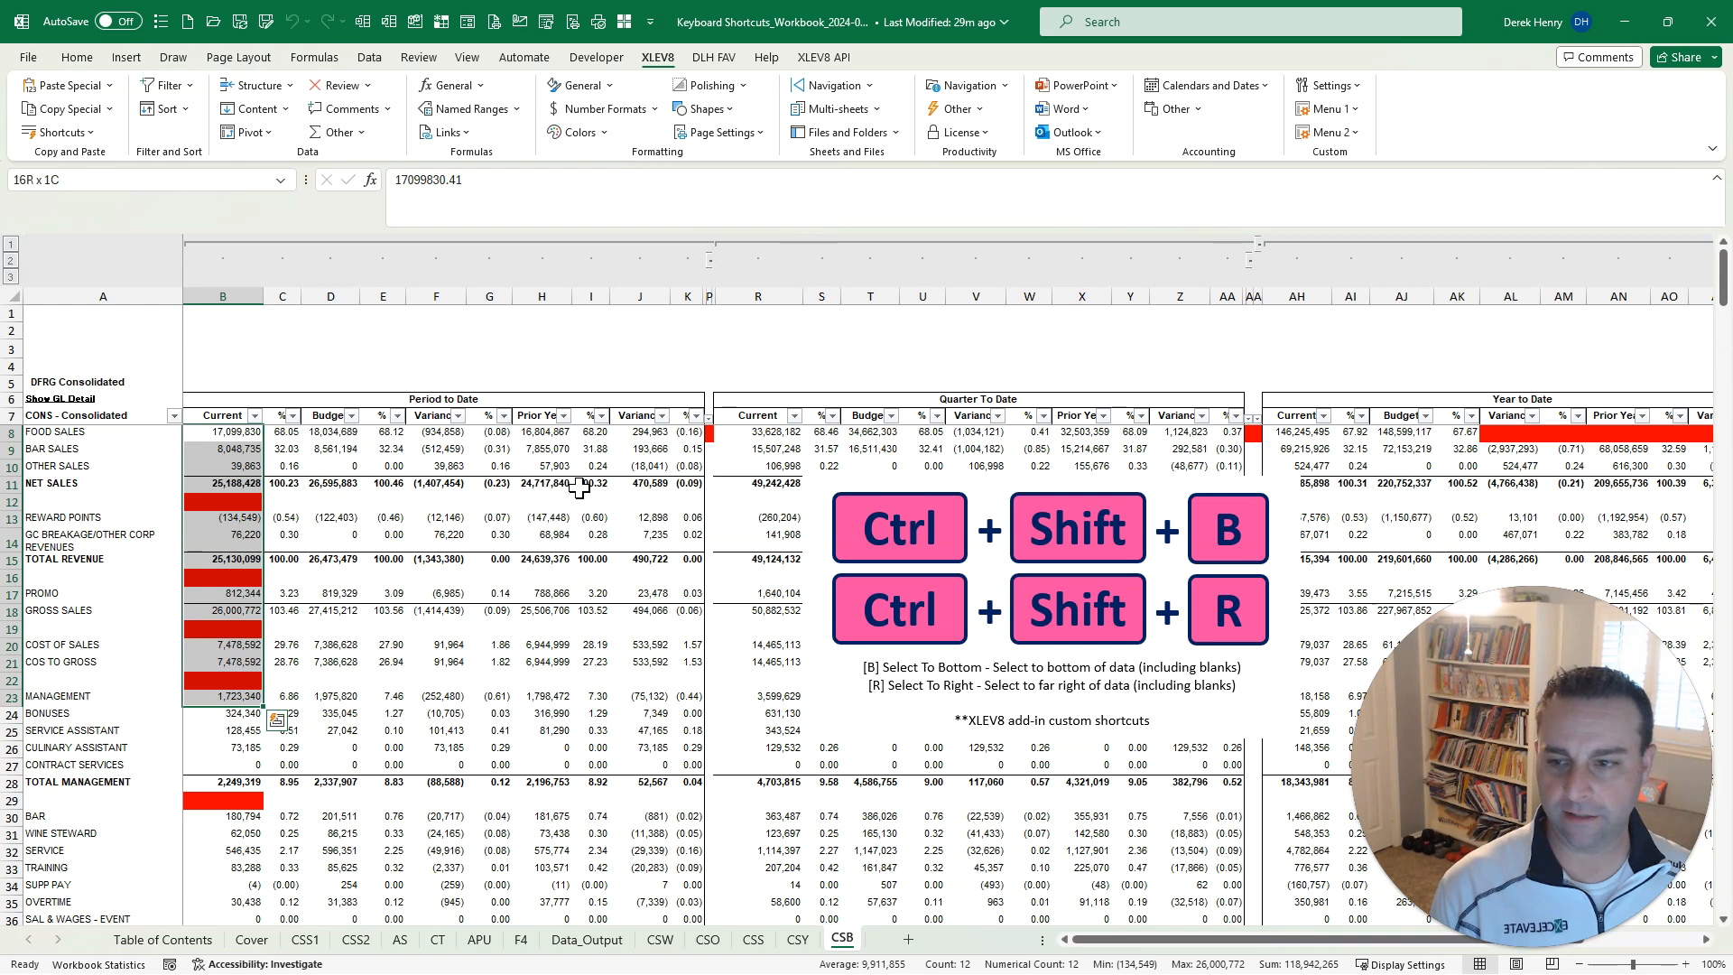
key(shift+BackSpace)
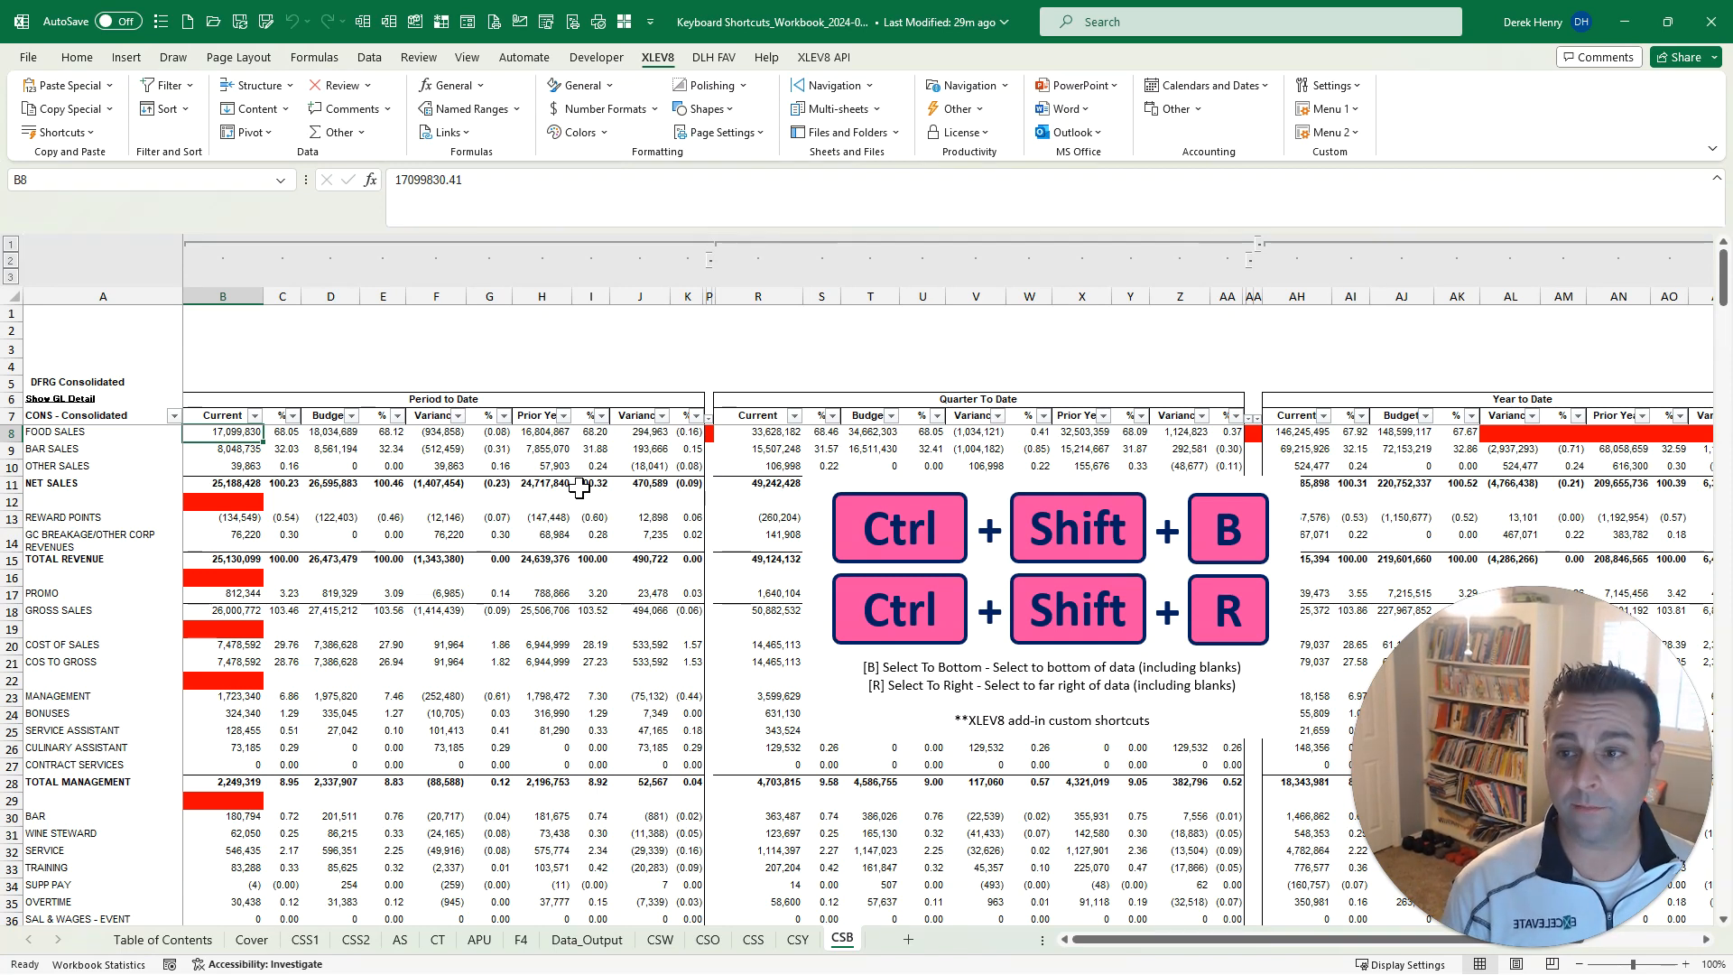
Cycle Select To Bottom from B8 through rows 304, 318 and 329 back to 304, and return to B8
key(ctrl+shift+b)
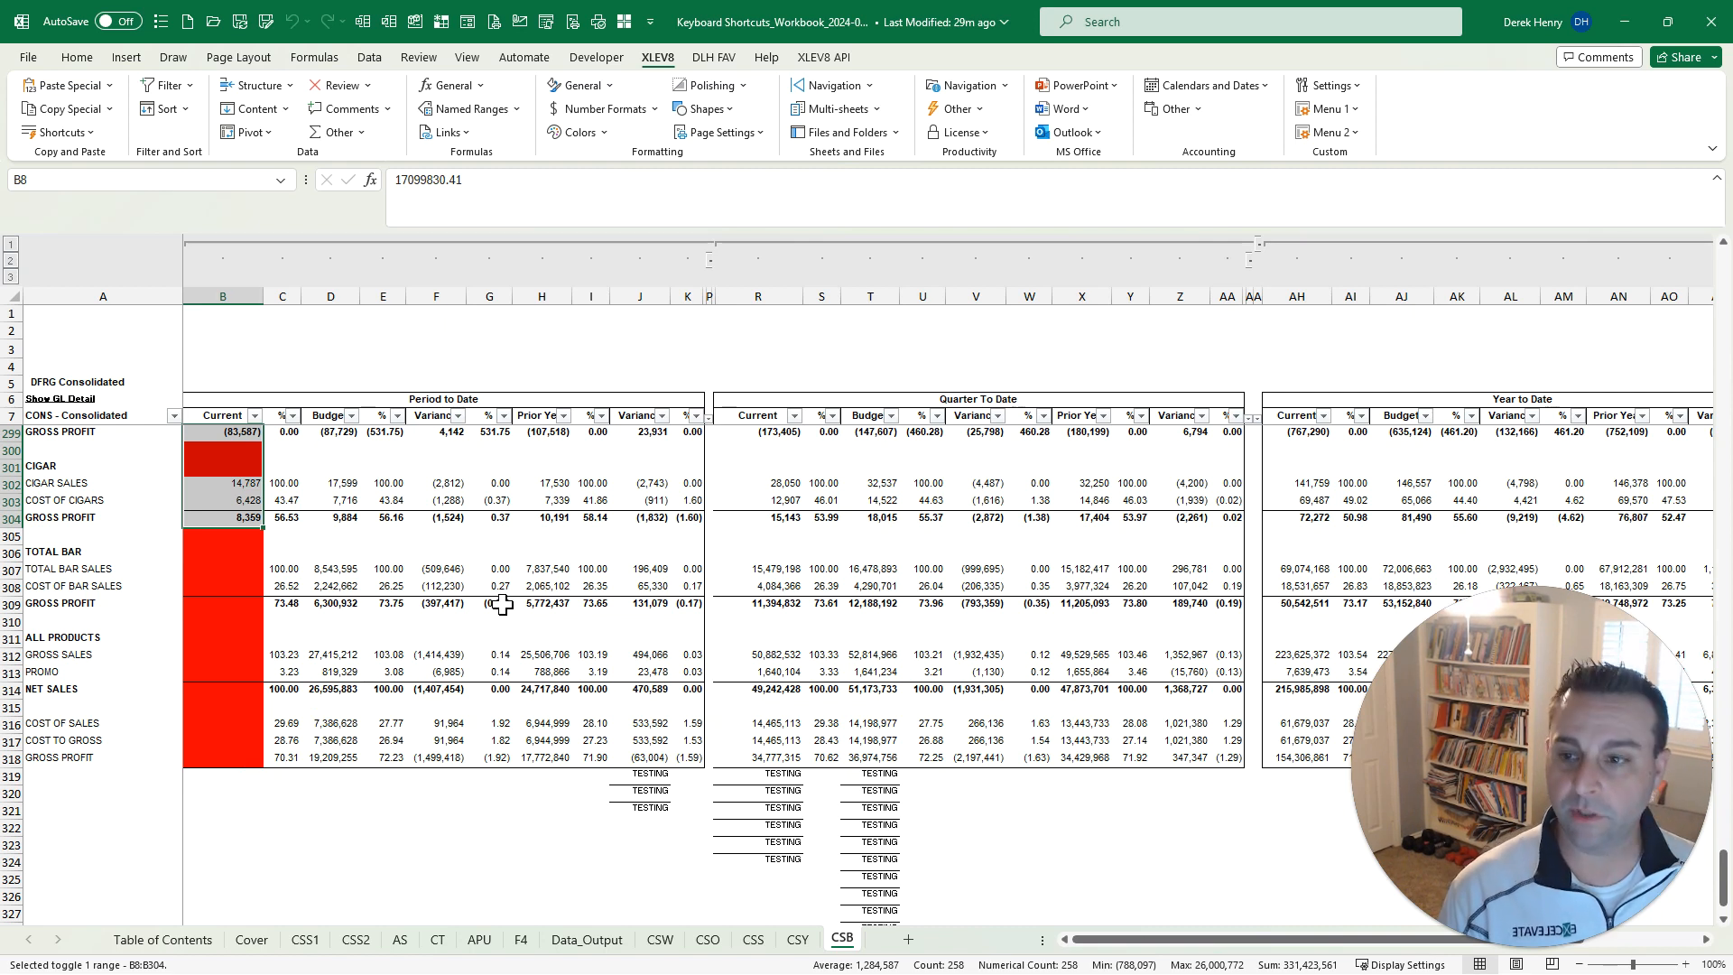
key(ctrl+shift+b)
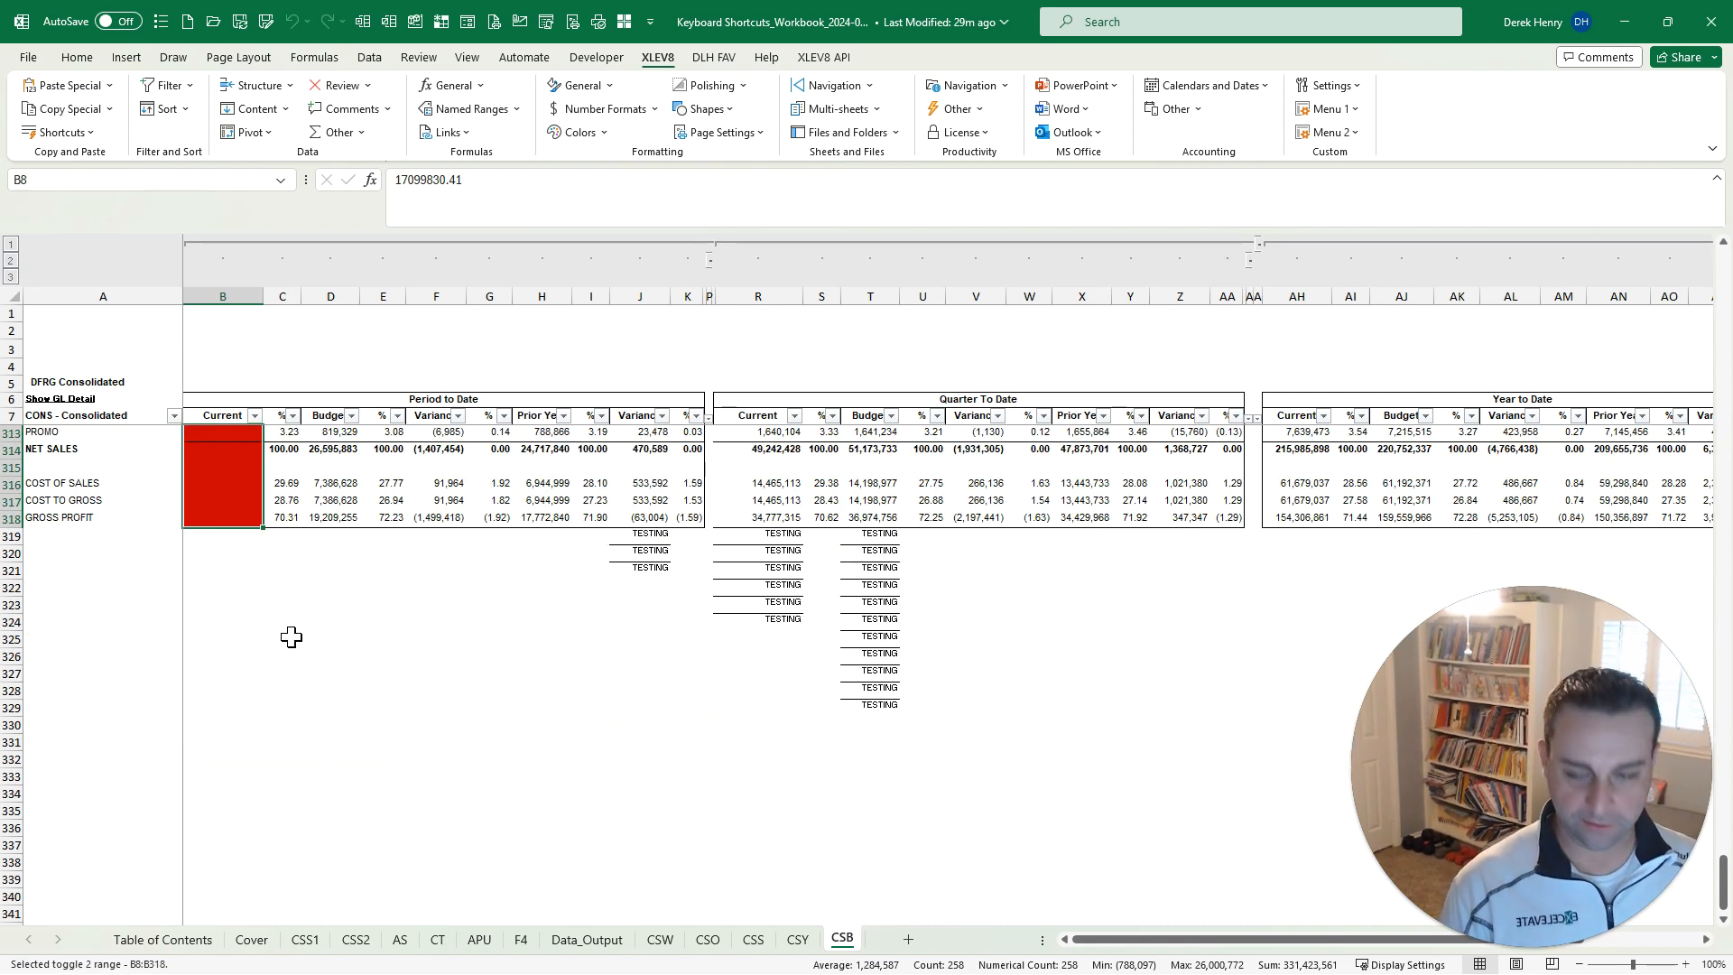
key(ctrl+shift+b)
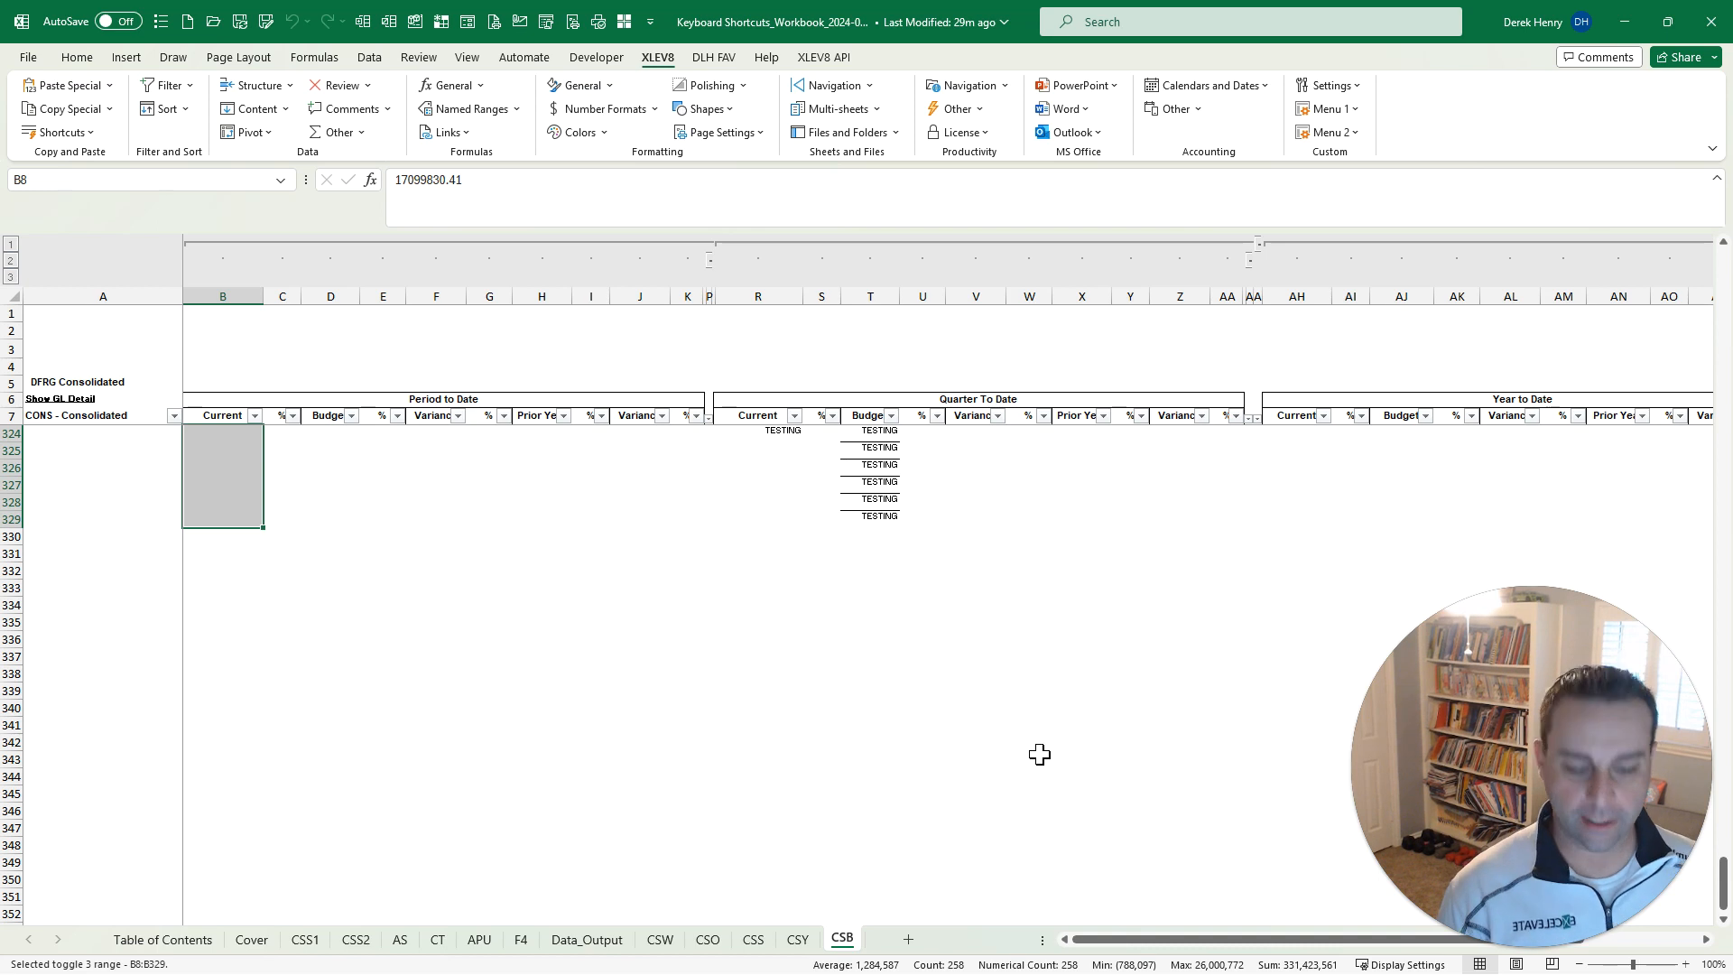
key(ctrl+shift+b)
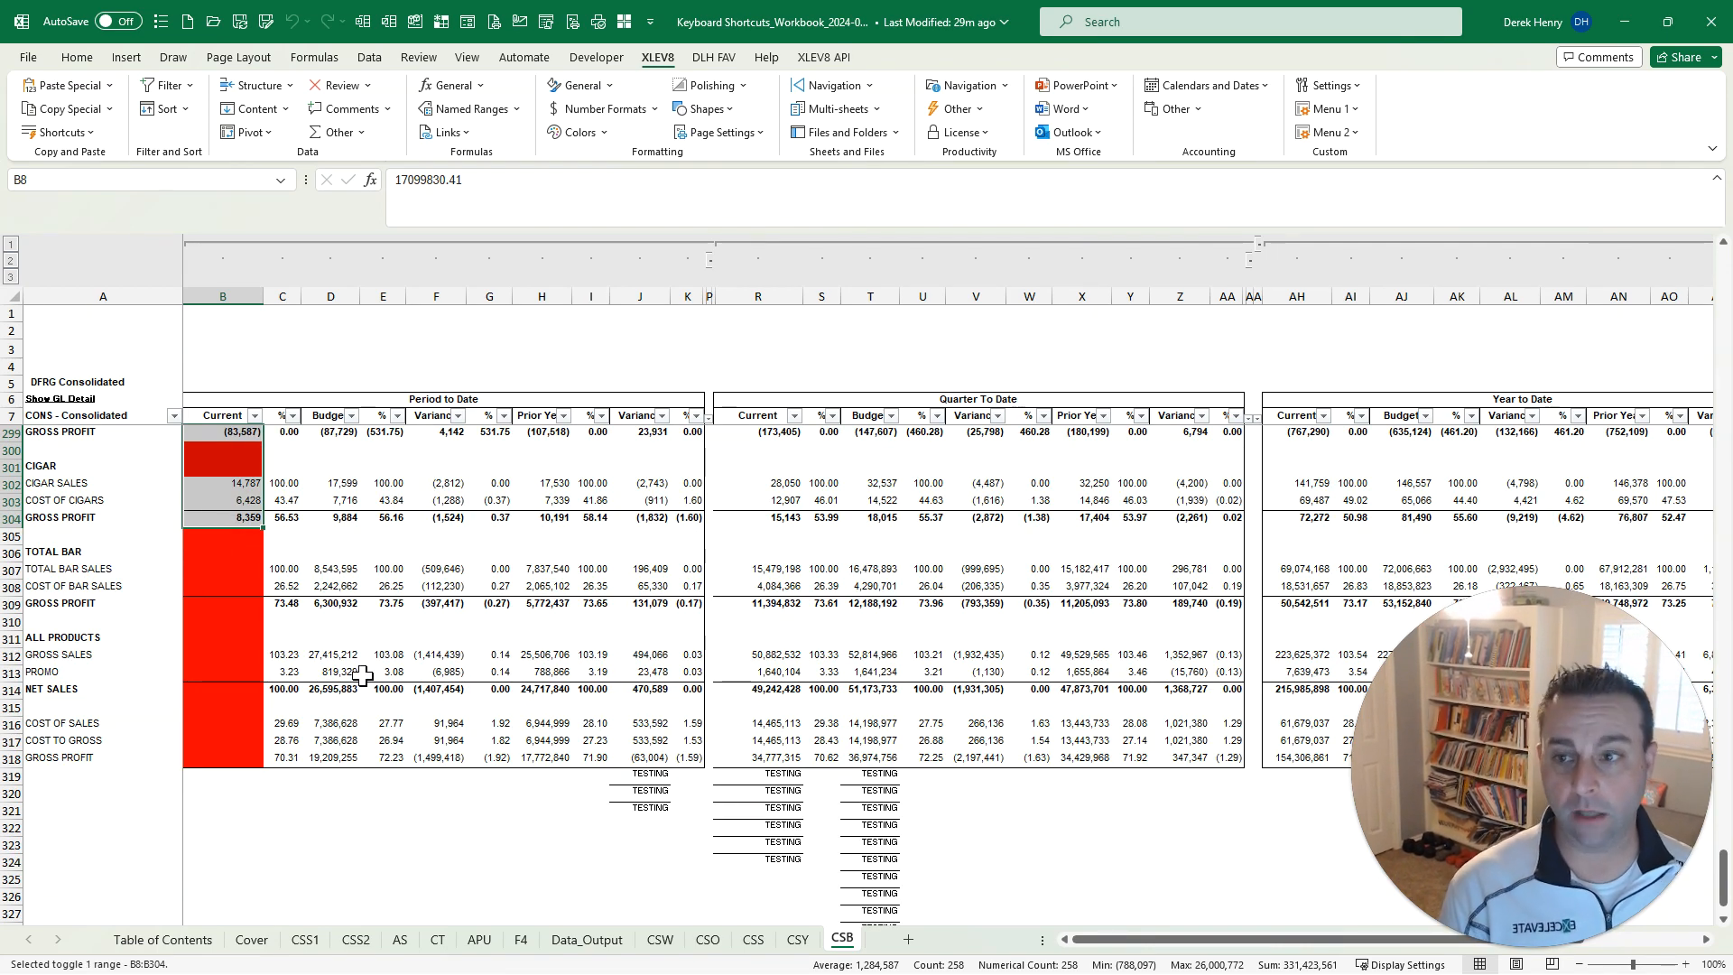
key(ctrl+Home)
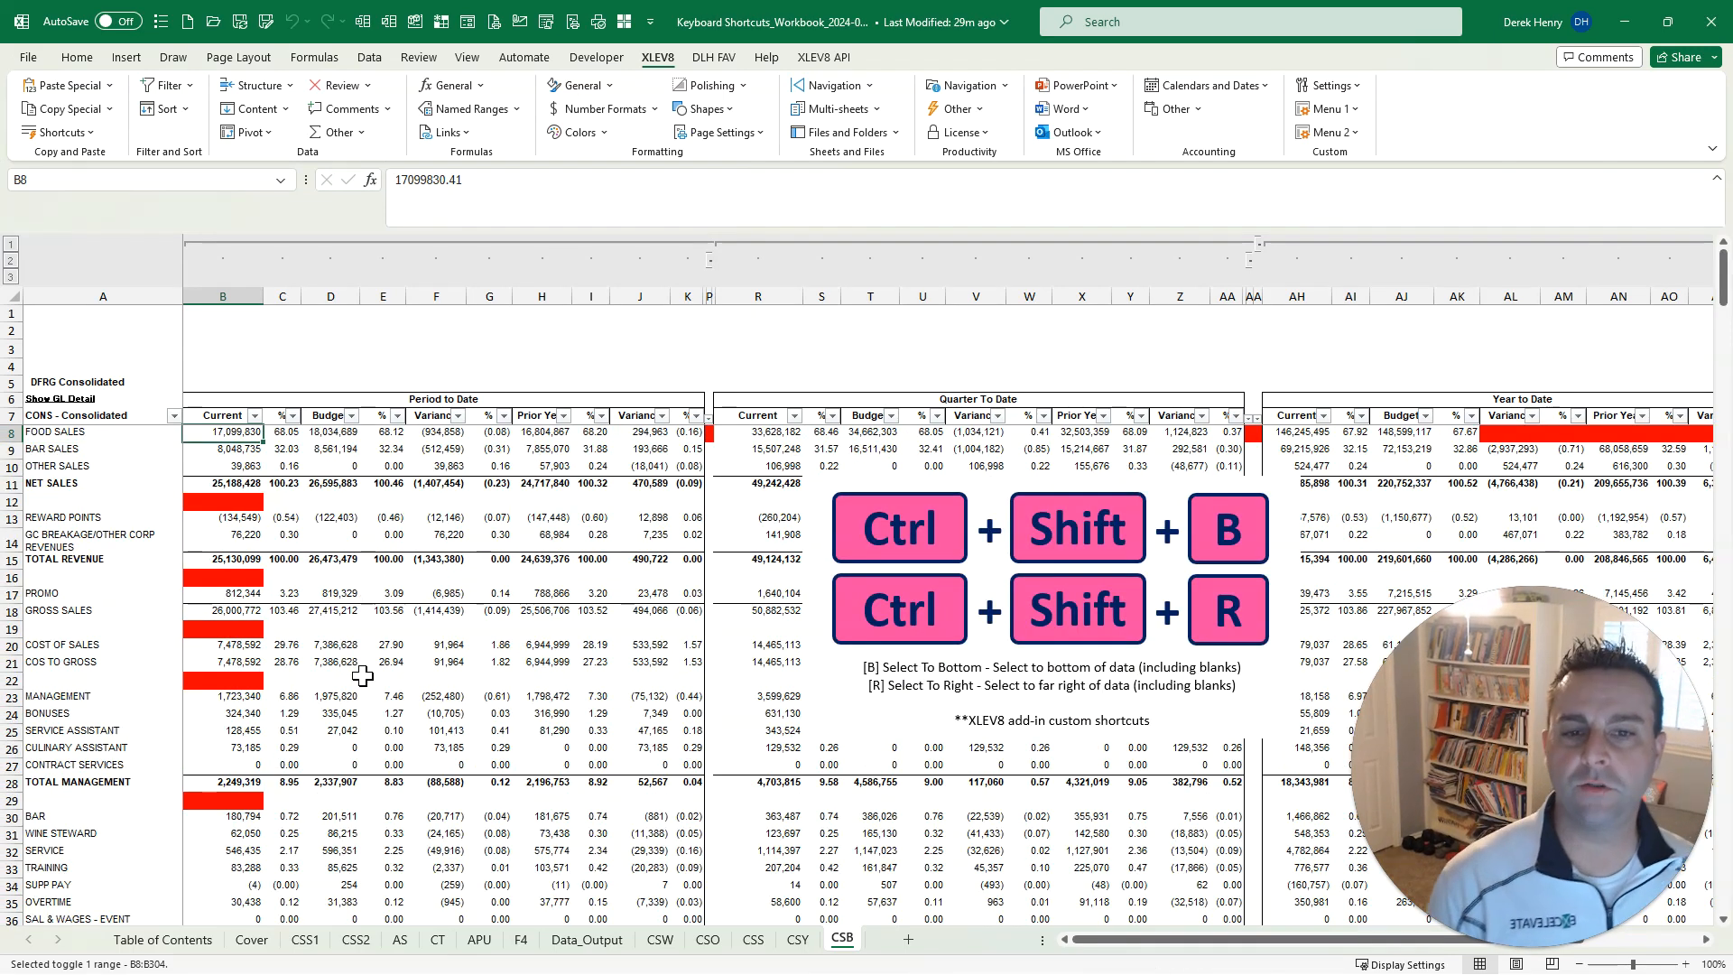
Cycle Select To Right from B8 through columns AK, AQ and BC, settle on AQ, and extend the selection down to row 318
key(ctrl+shift+r)
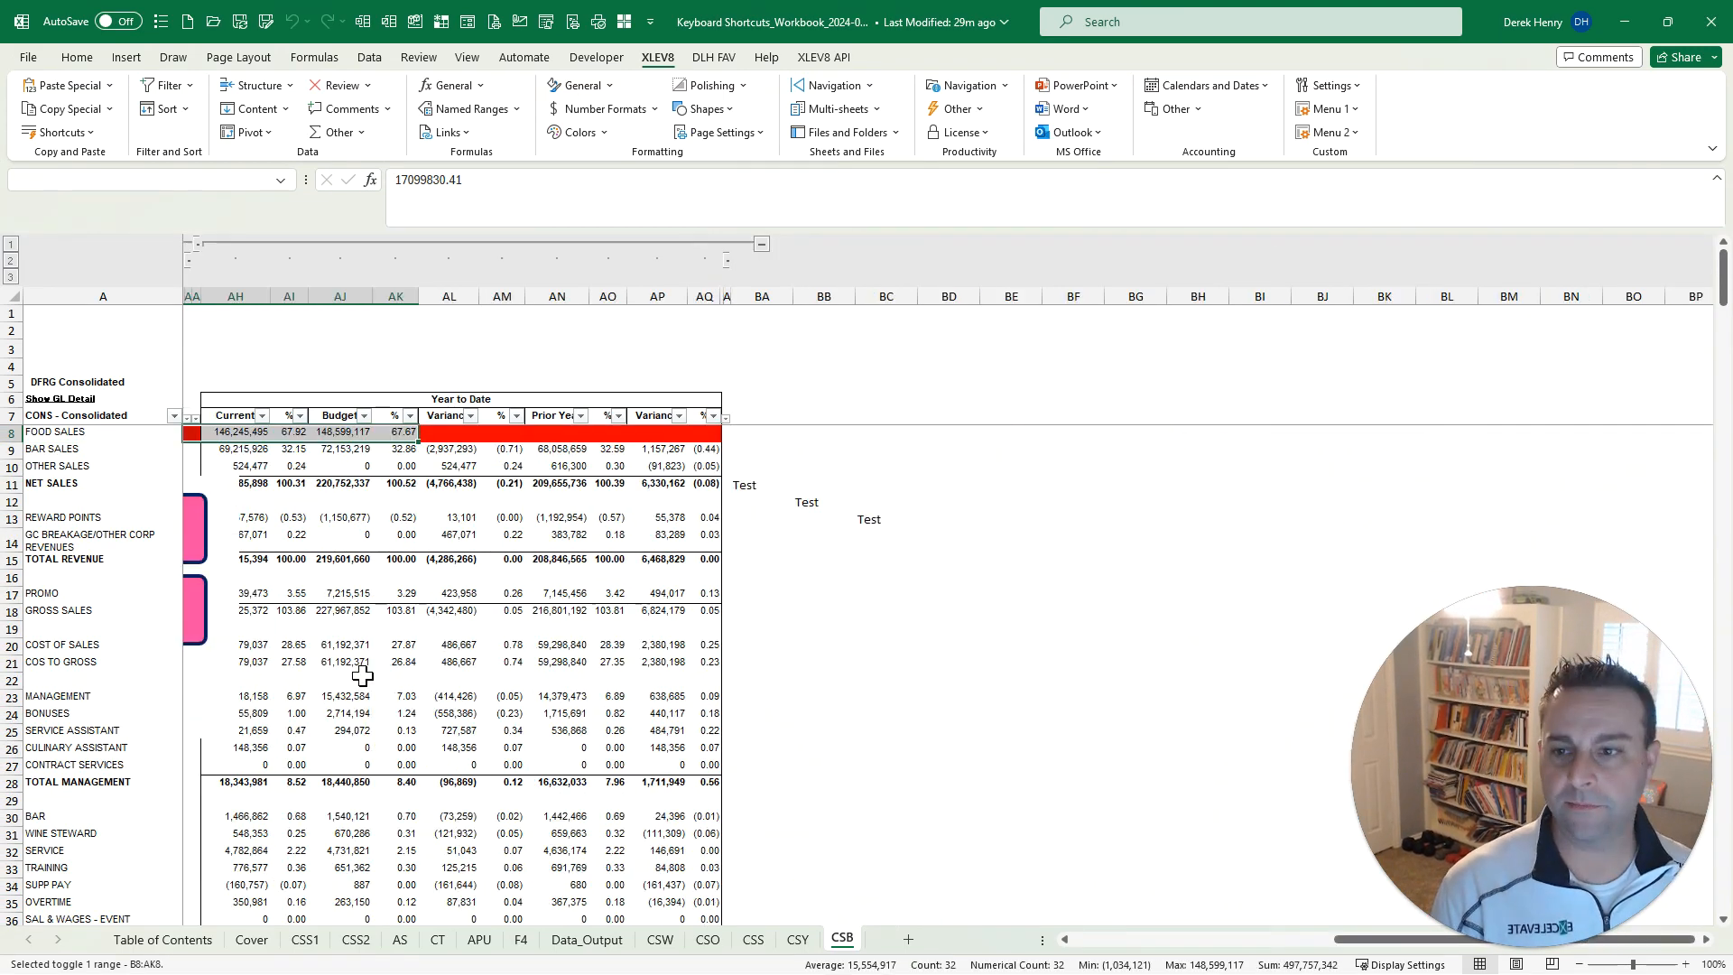
key(ctrl+shift+r)
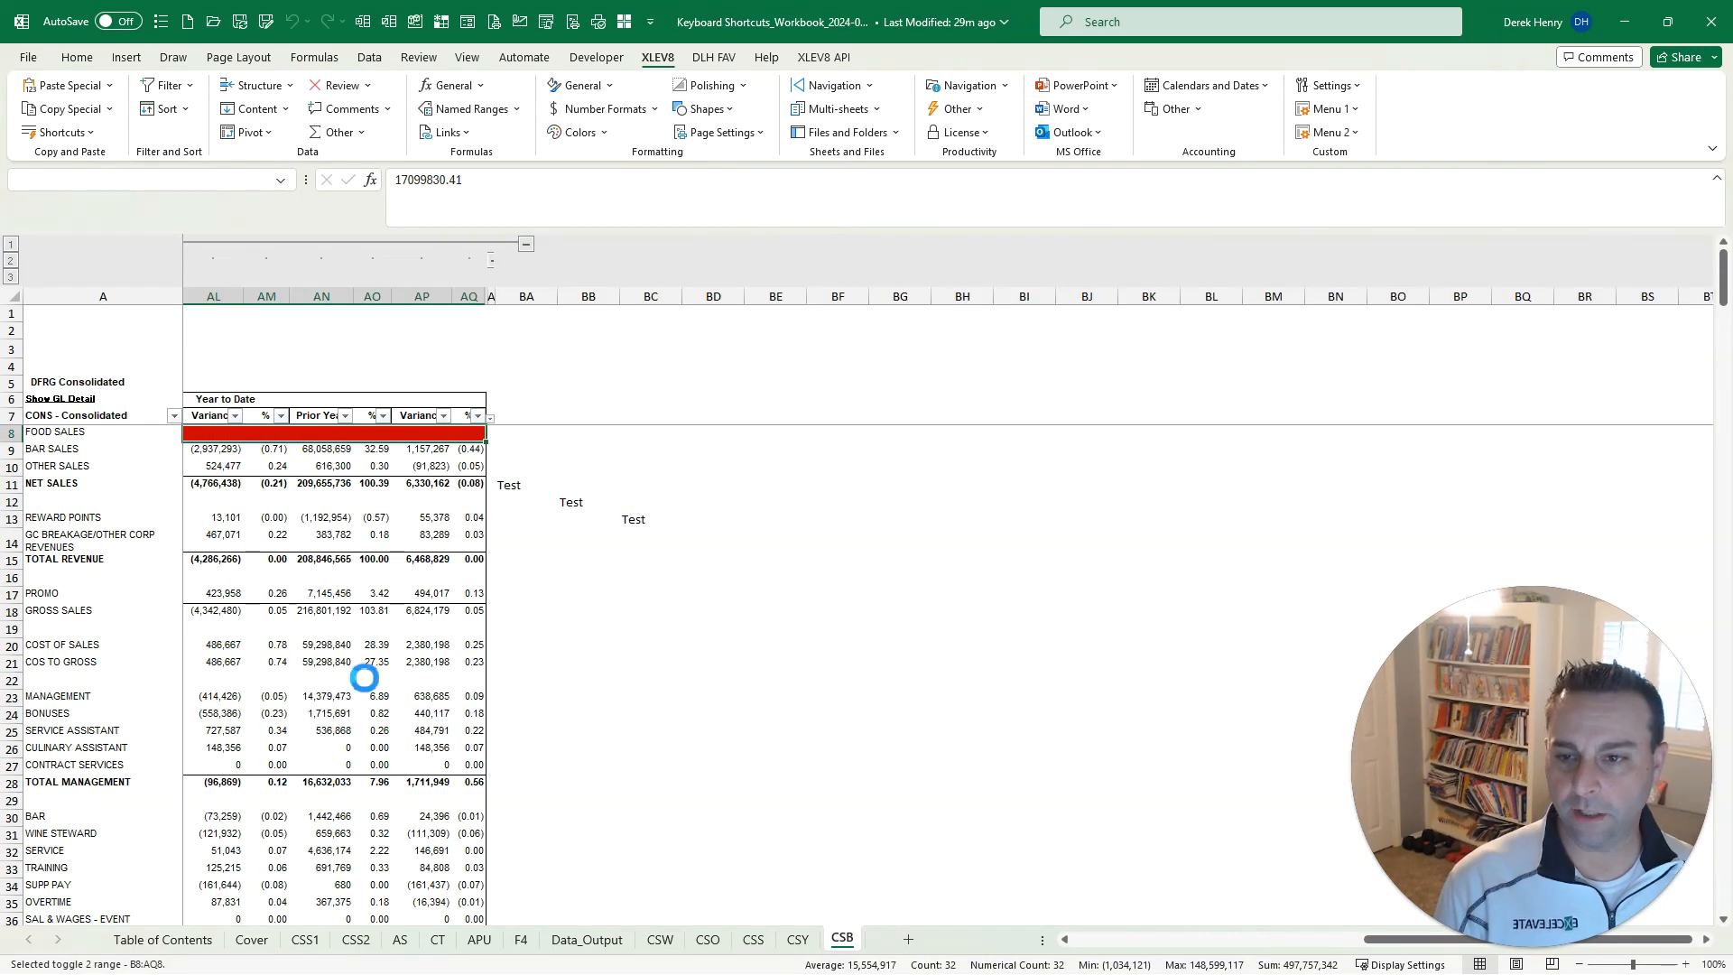
key(ctrl+shift+r)
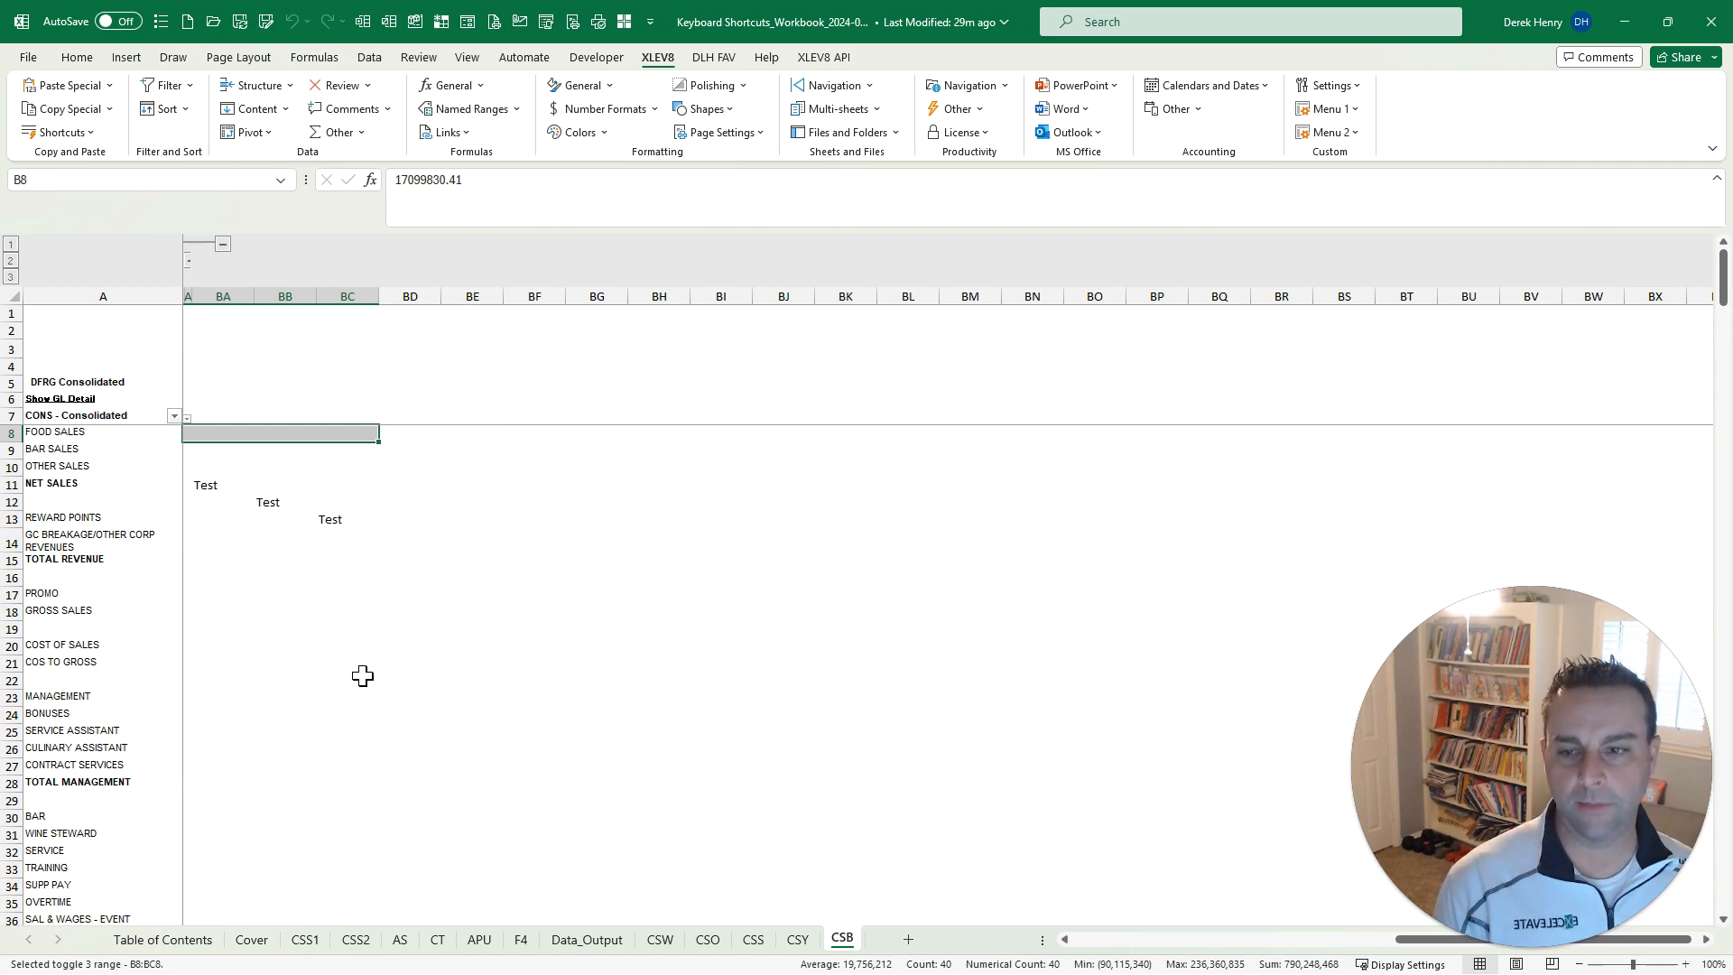
key(ctrl+shift+r)
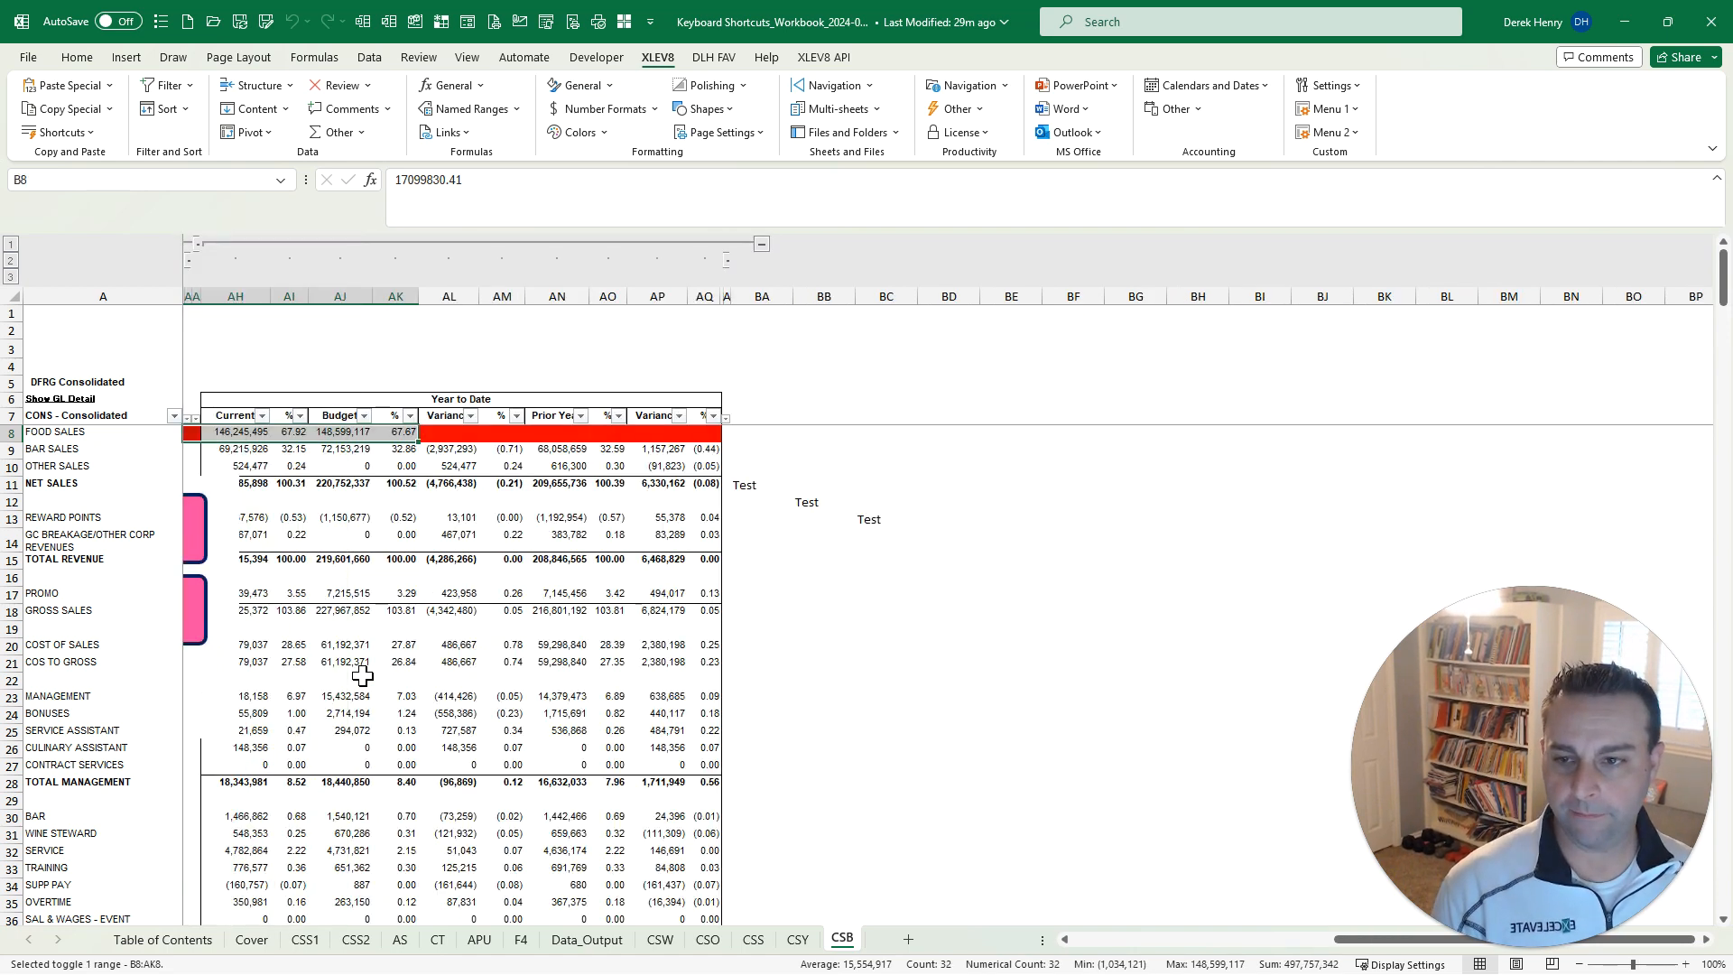
key(ctrl+shift+r)
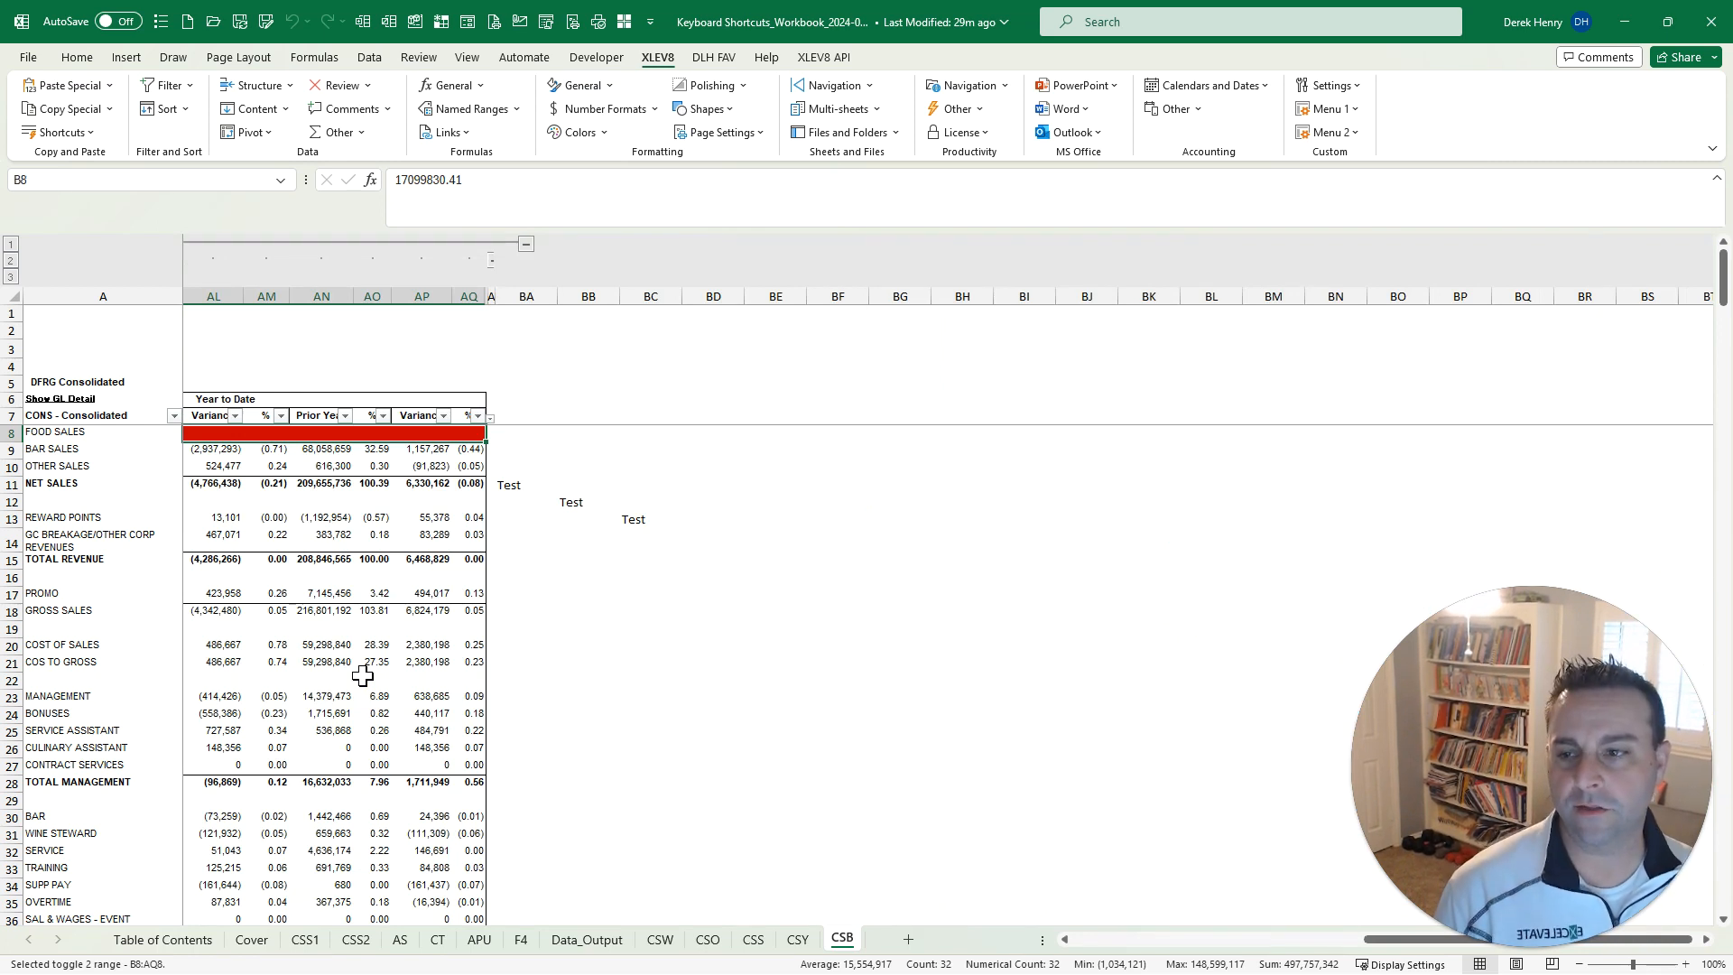
key(ctrl+shift+d)
key(ctrl+shift+d)
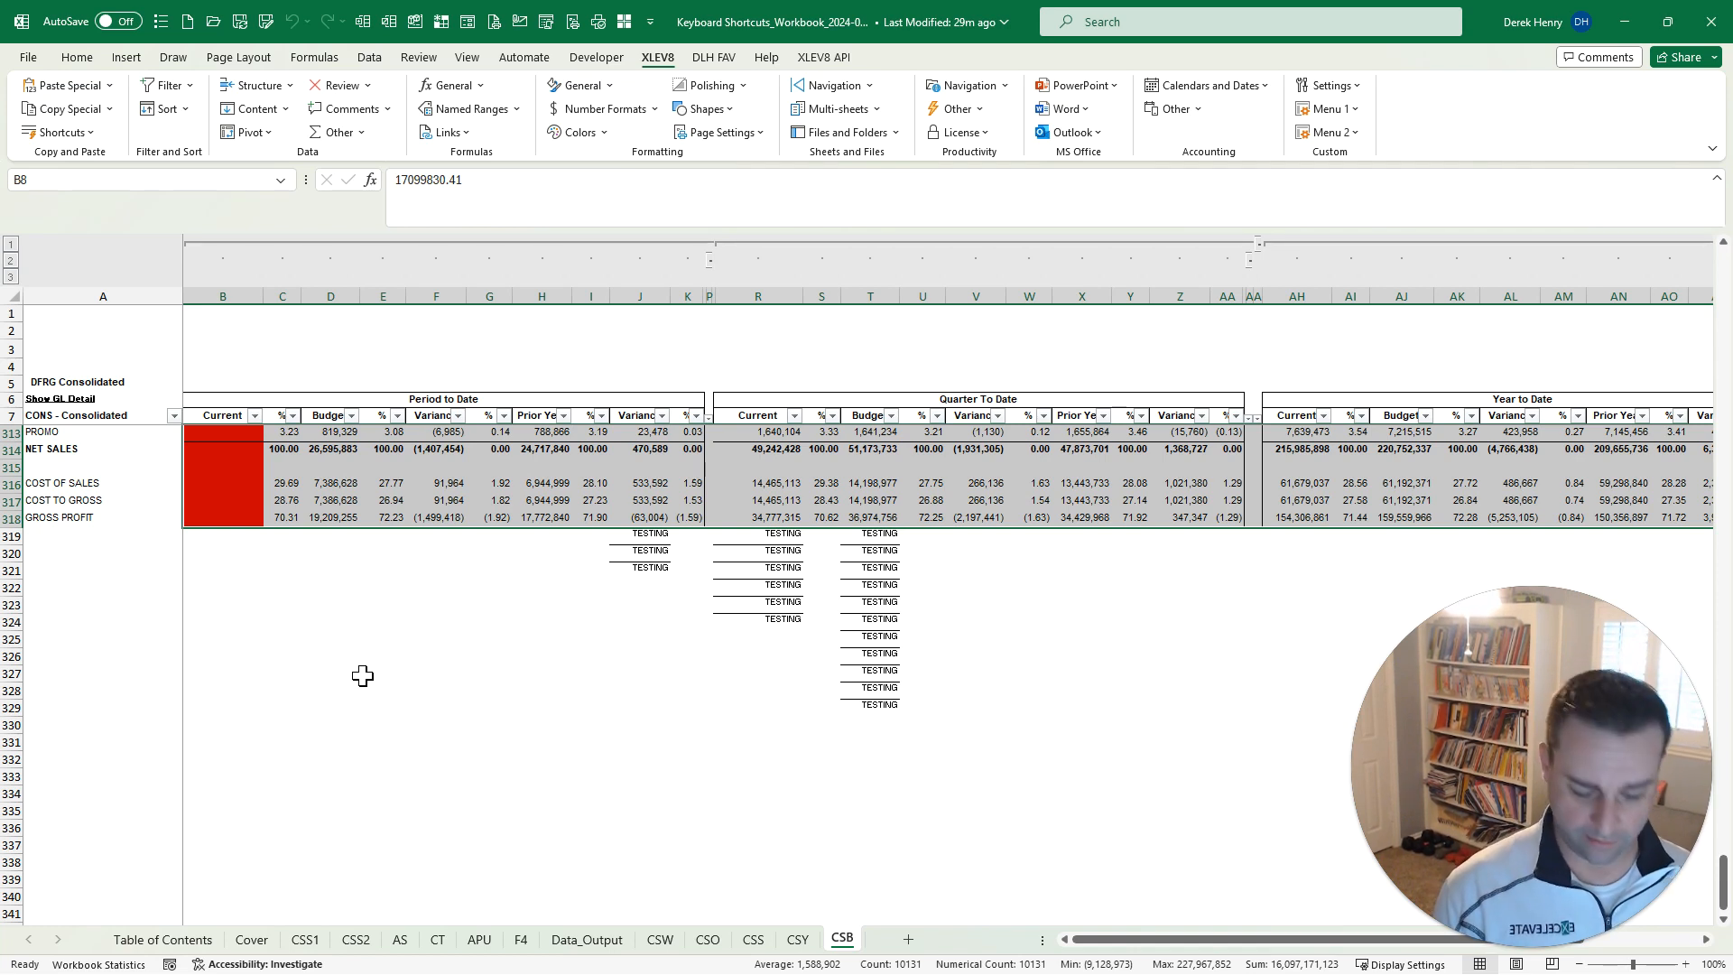
Go to the first sheet with the Sheet Action Picker and move on to the Cover sheet
key(ctrl+shift+s)
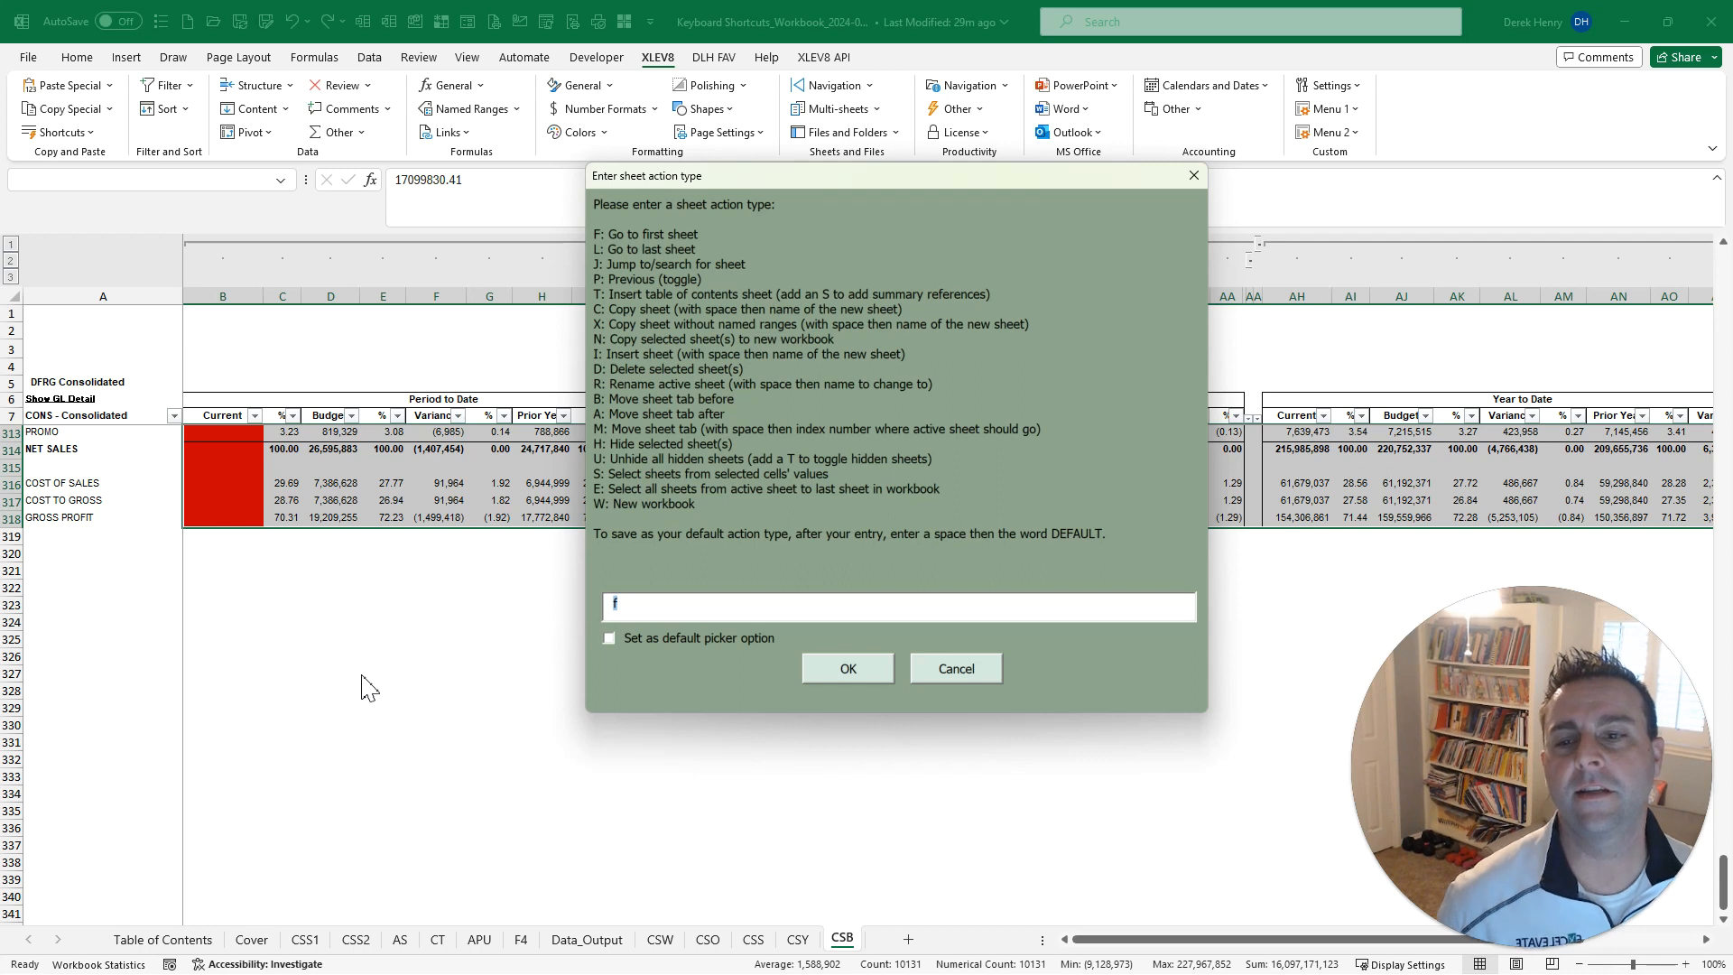
key(Return)
key(ctrl+Page_Down)
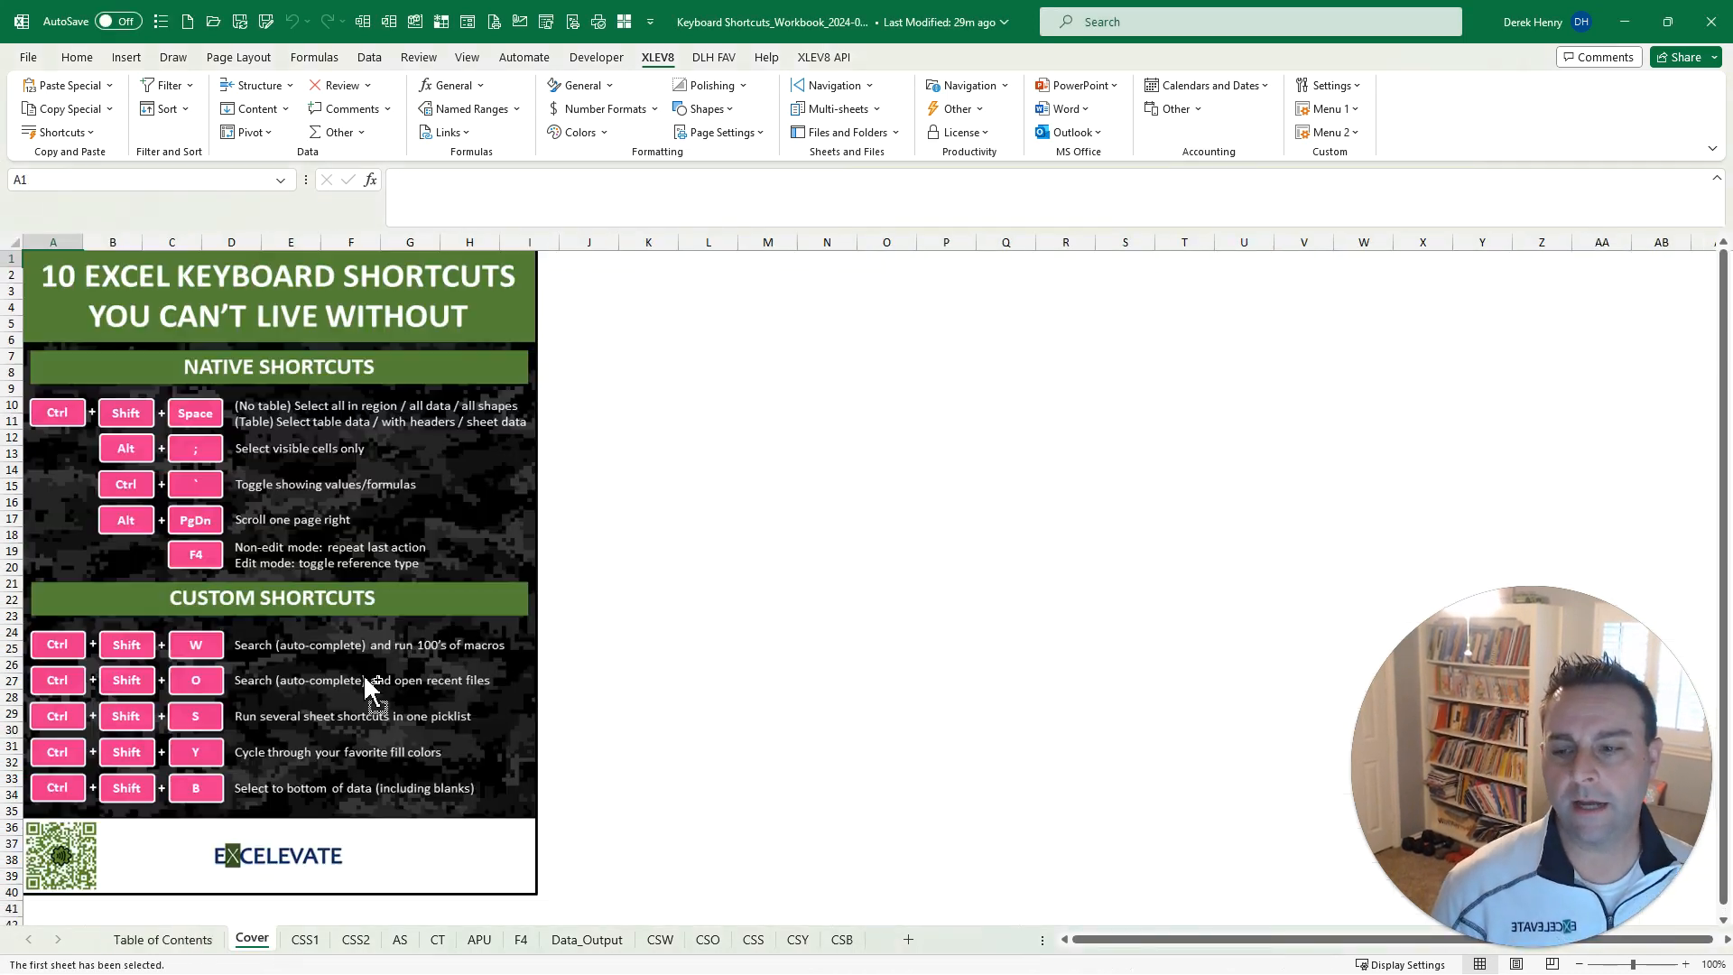